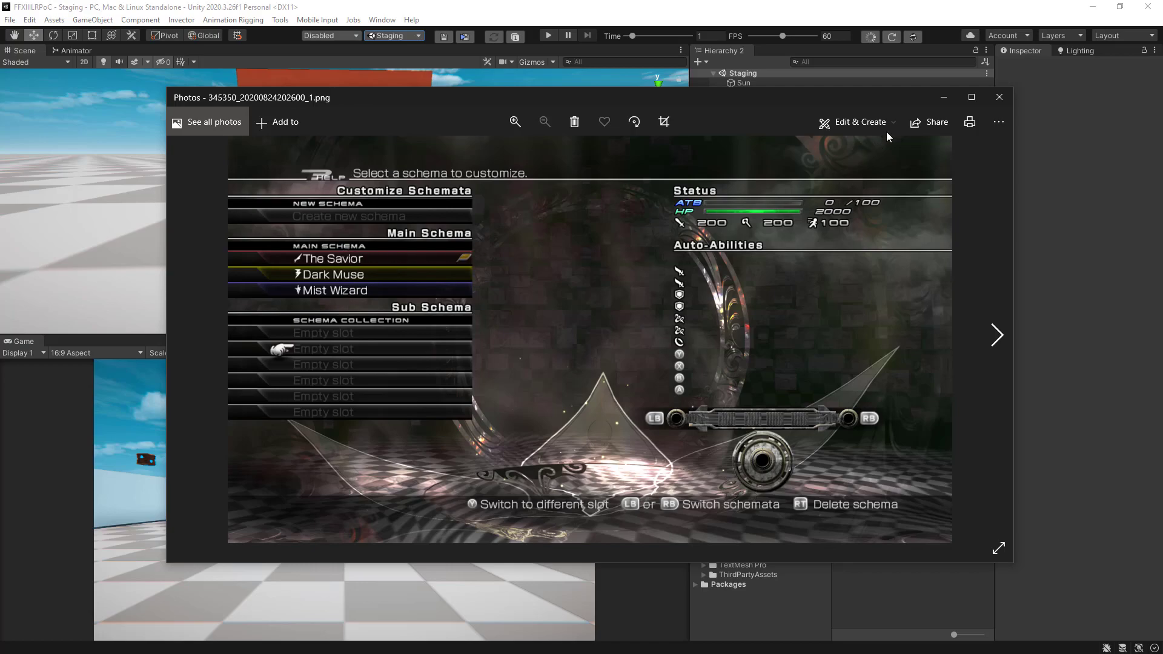
Step: Open the ORK Framework editor window and display the Combatants settings
{"action": "left_click", "coordinate": [944, 101]}
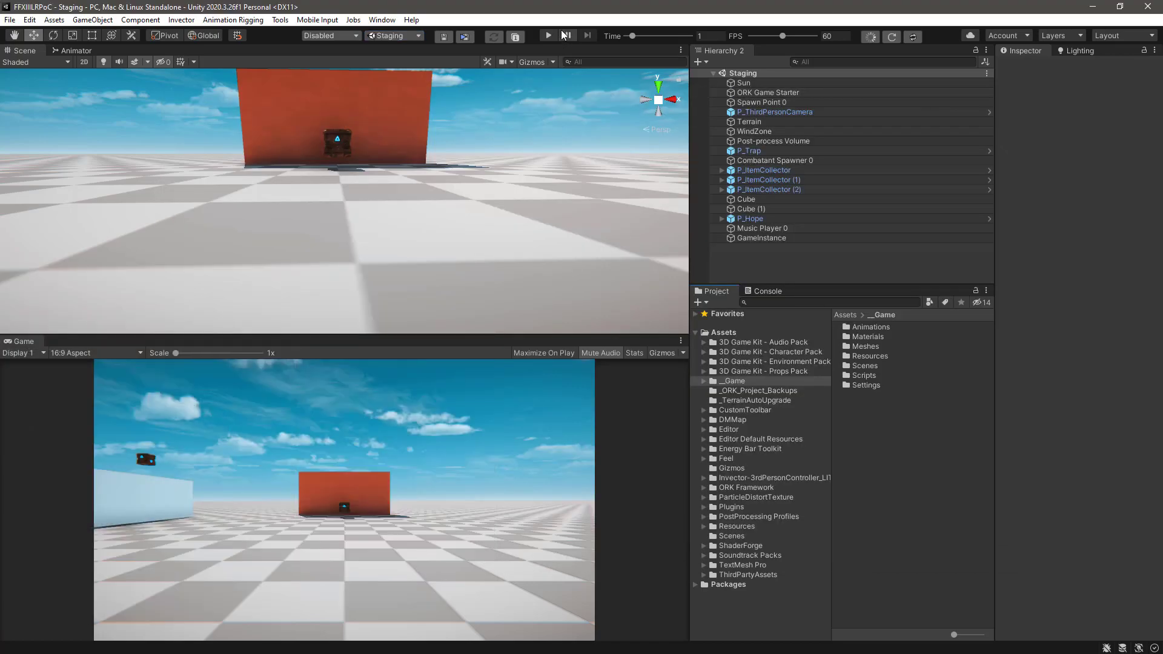
{"action": "left_click", "coordinate": [382, 20]}
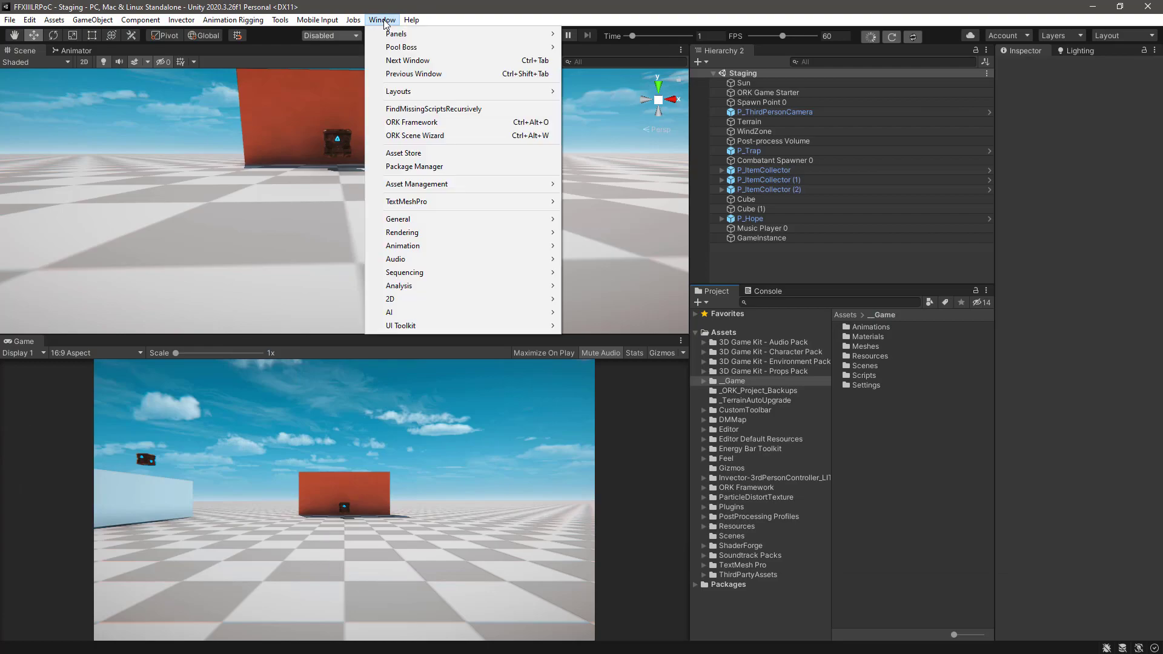
{"action": "left_click", "coordinate": [391, 123]}
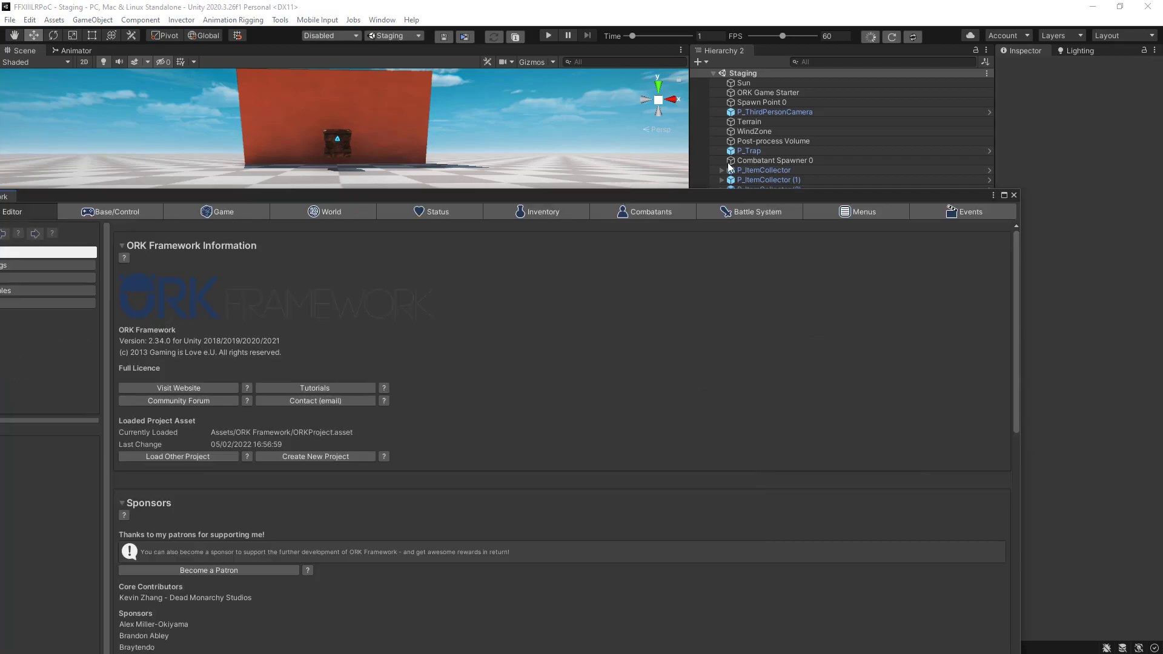
{"action": "left_click_drag", "start_coordinate": [620, 194], "coordinate": [676, 19]}
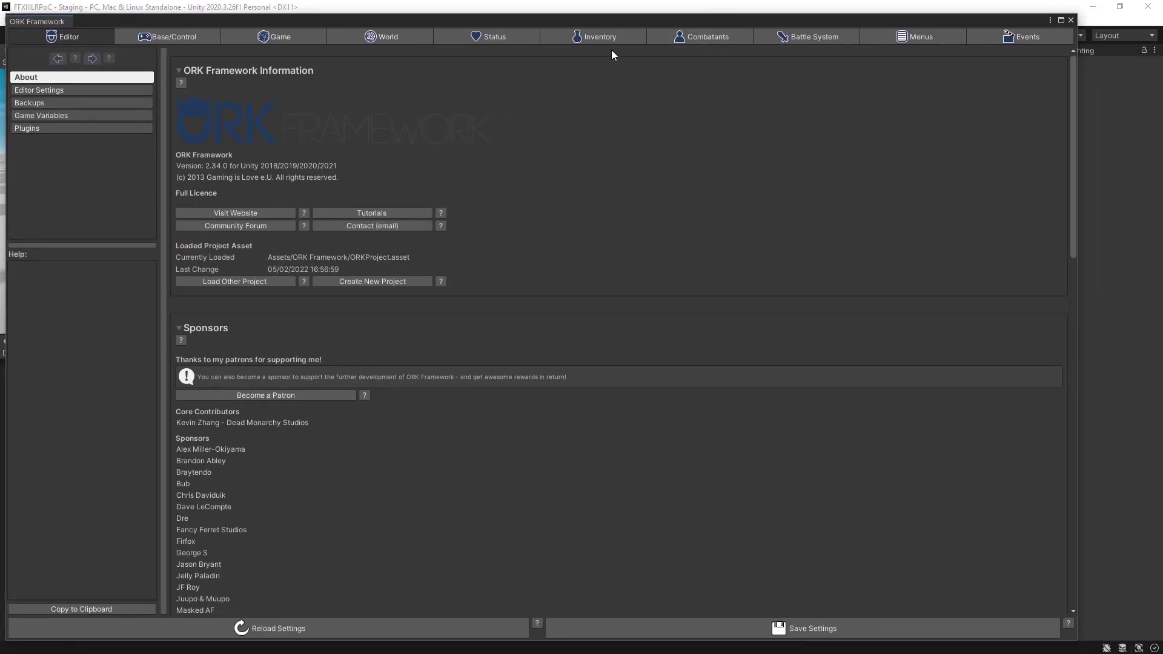
{"action": "left_click", "coordinate": [698, 39]}
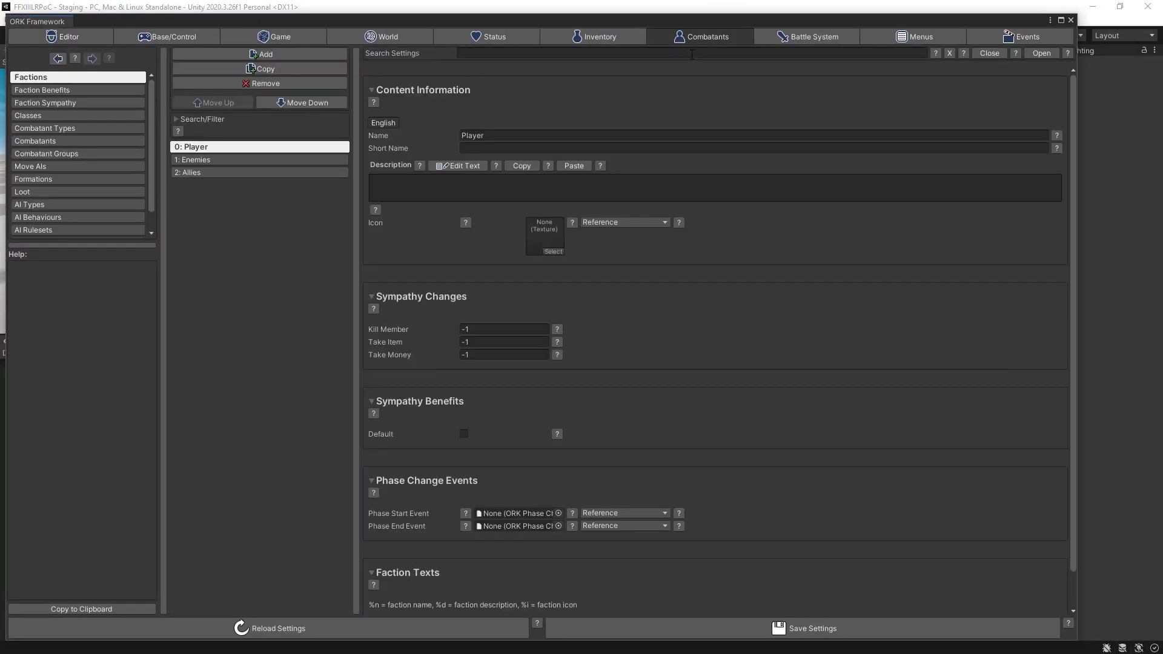
{"action": "left_click", "coordinate": [38, 143]}
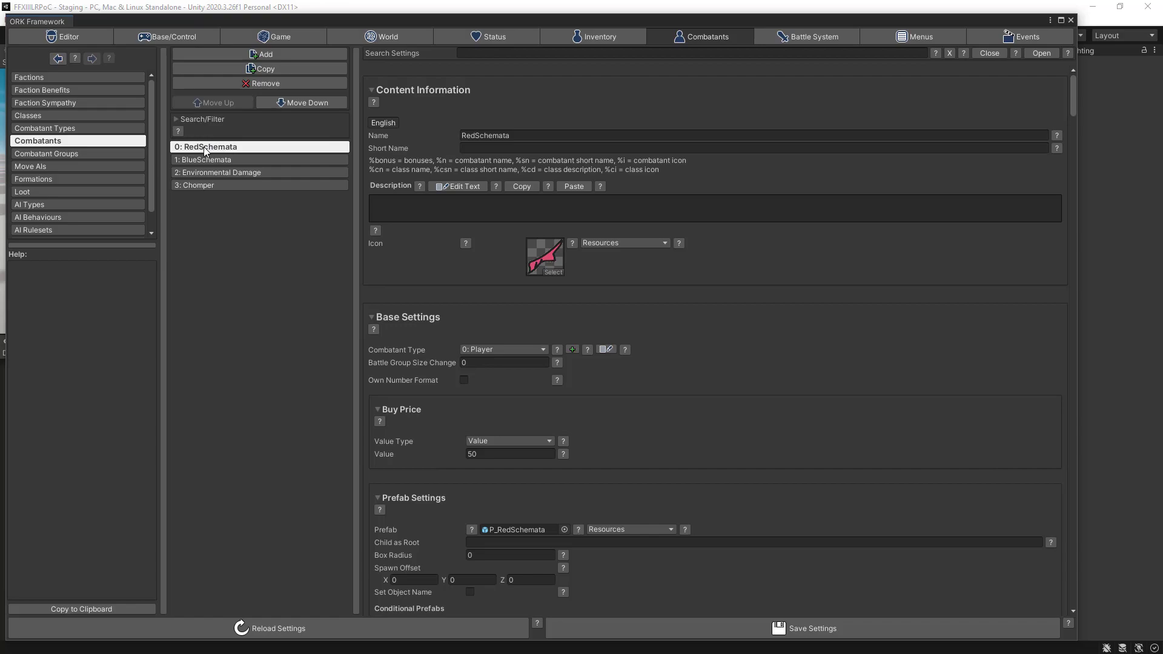
Step: Copy the RedSchemata combatant and name the copy YellowSchemata
{"action": "left_click", "coordinate": [264, 71]}
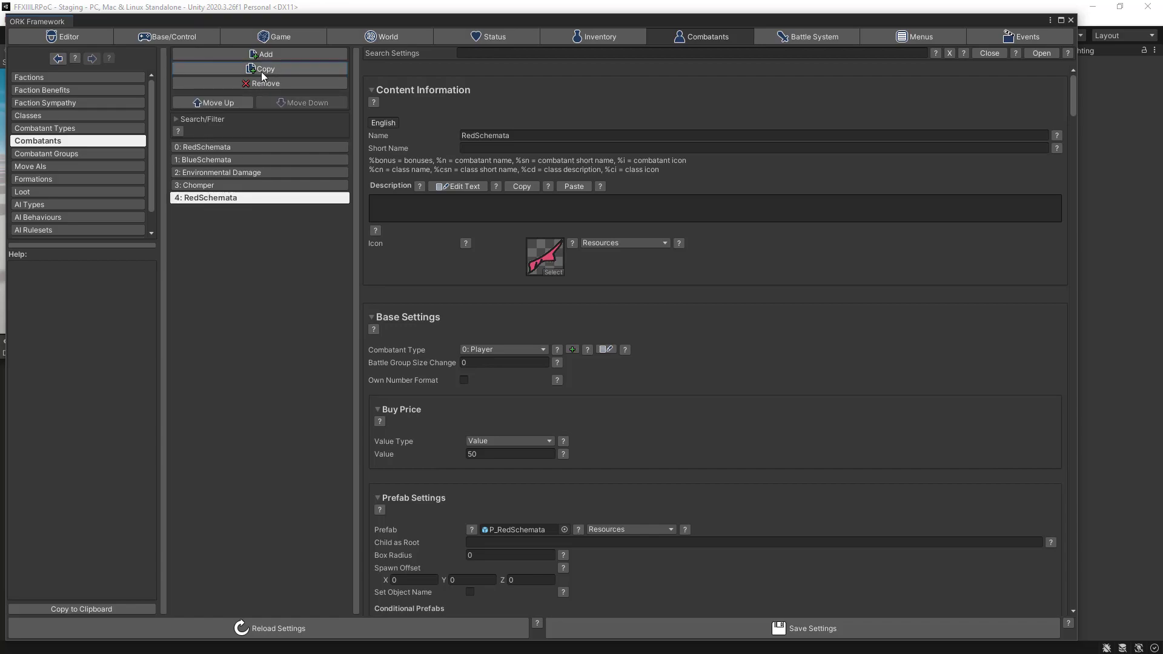
{"action": "left_click", "coordinate": [478, 135]}
{"action": "key", "text": "Home"}
{"action": "type", "text": "Yellow"}
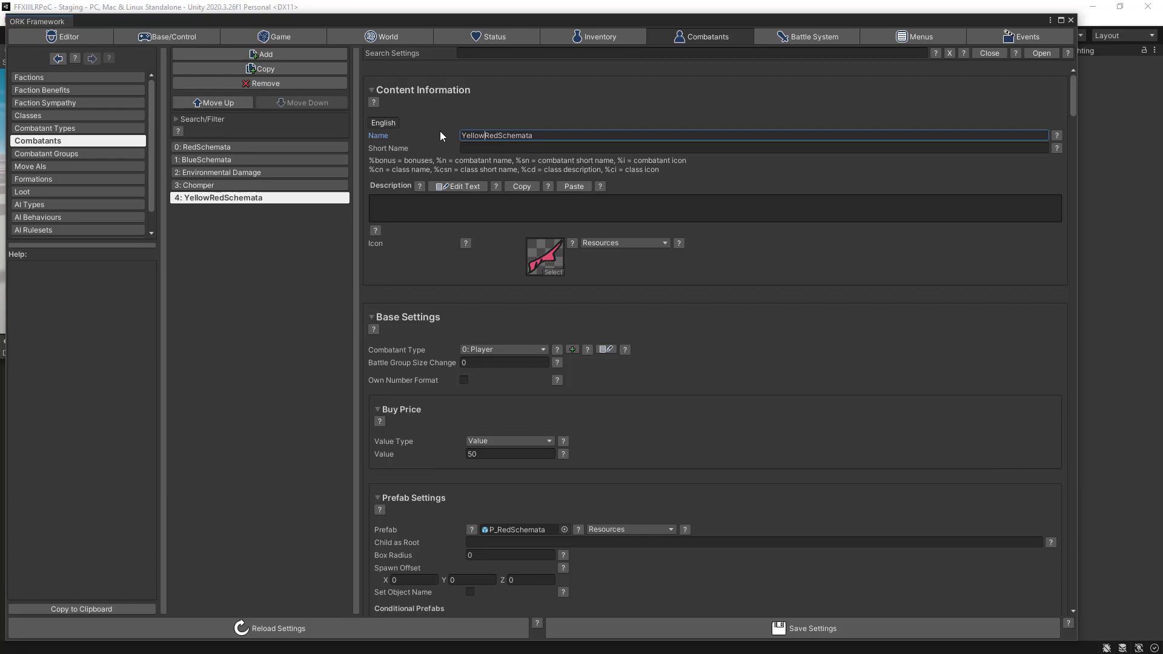
{"action": "key", "text": "Delete"}
{"action": "key", "text": "Delete"}
{"action": "key", "text": "Delete"}
{"action": "left_click", "coordinate": [533, 136]}
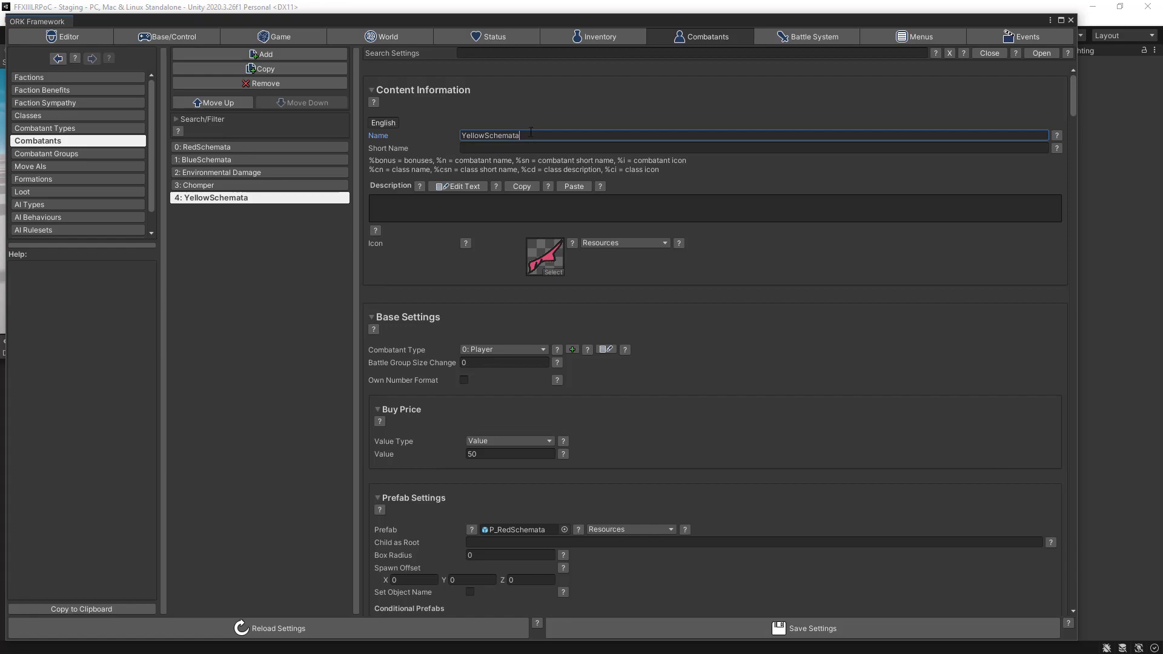
Step: Assign the T_YellowSchemata_icon texture as the YellowSchemata combatant's icon and save the settings
{"action": "left_click", "coordinate": [553, 273]}
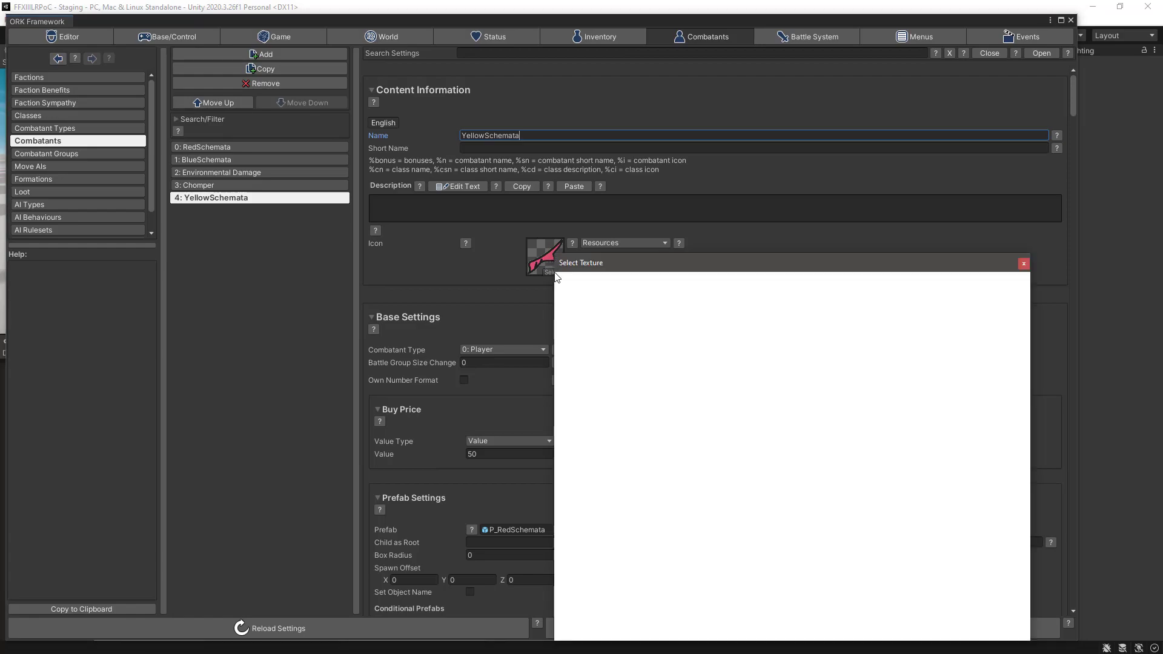
{"action": "left_click_drag", "start_coordinate": [653, 263], "coordinate": [741, 149]}
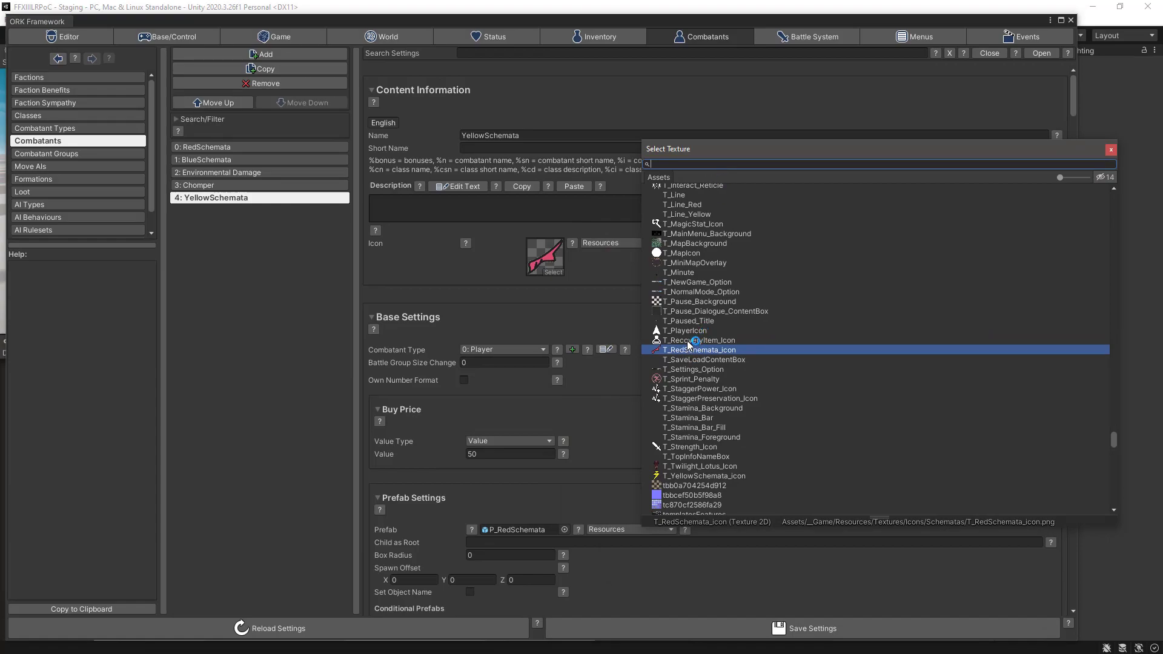
{"action": "left_click", "coordinate": [671, 476]}
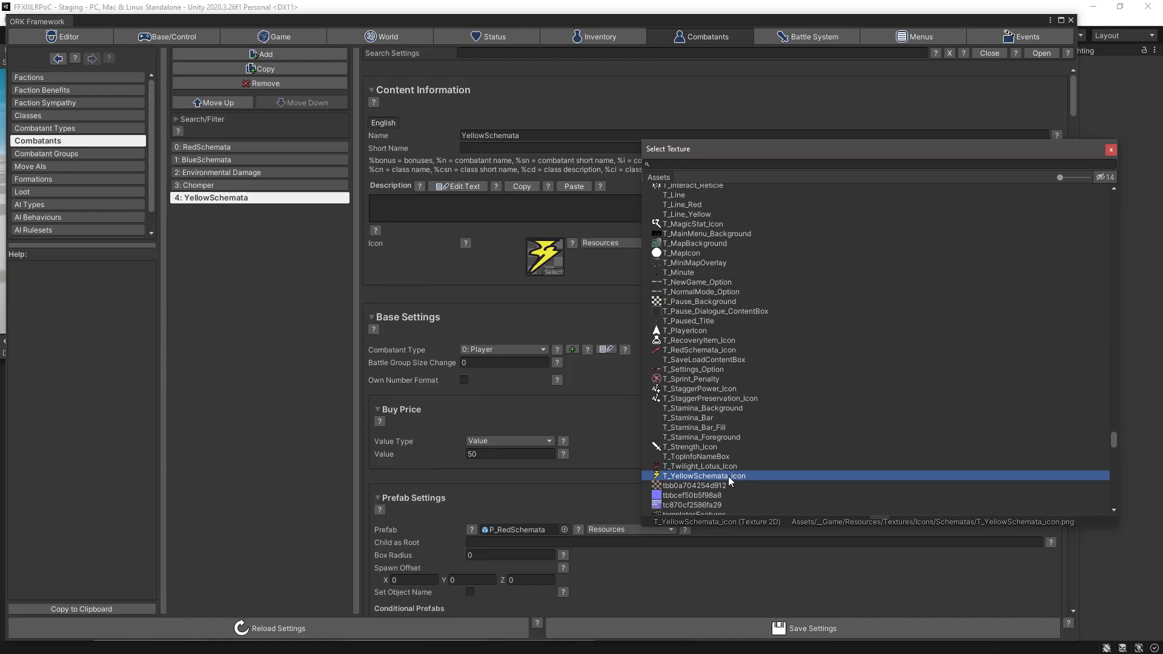
{"action": "double_click", "coordinate": [700, 478]}
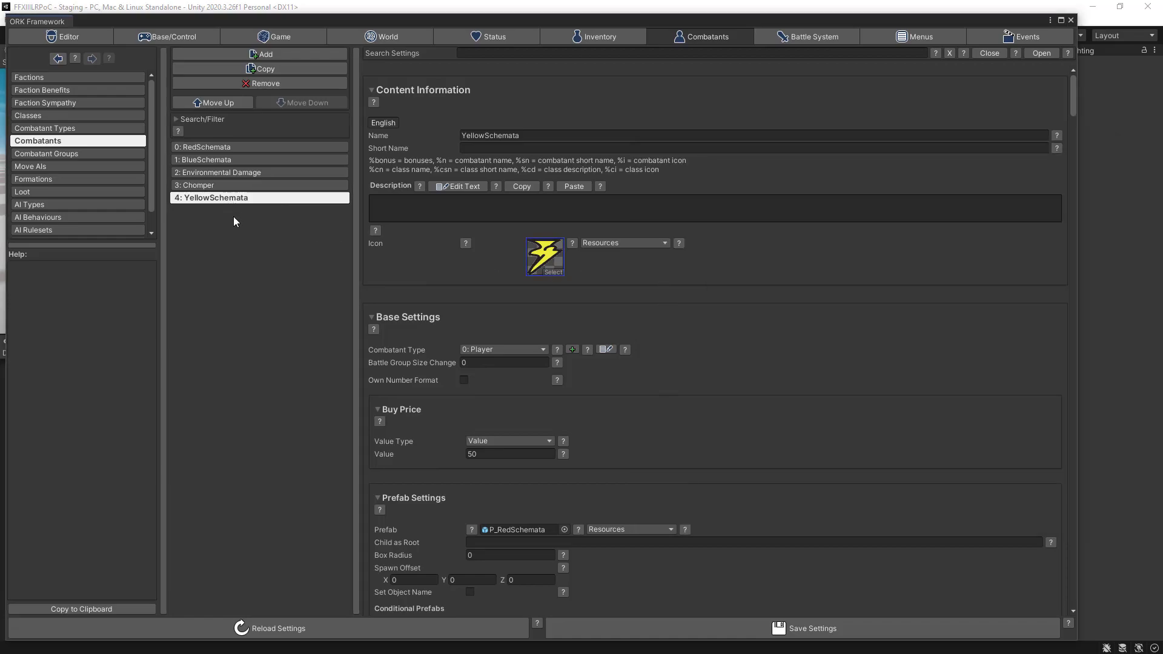
{"action": "left_click", "coordinate": [727, 630]}
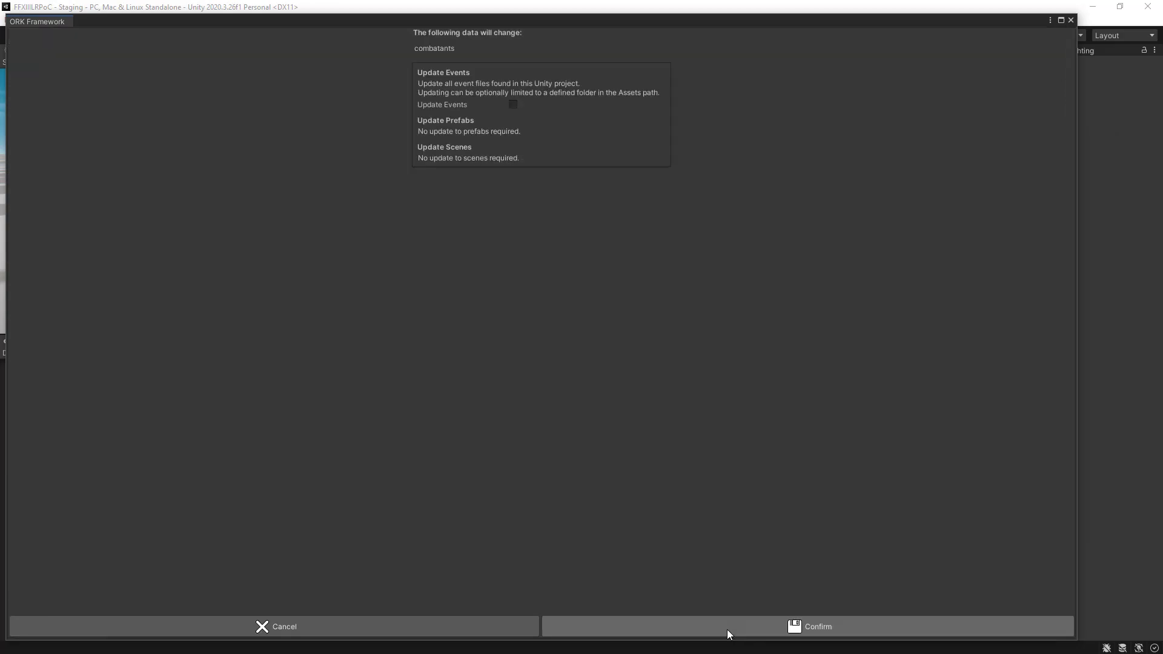
{"action": "left_click", "coordinate": [727, 630]}
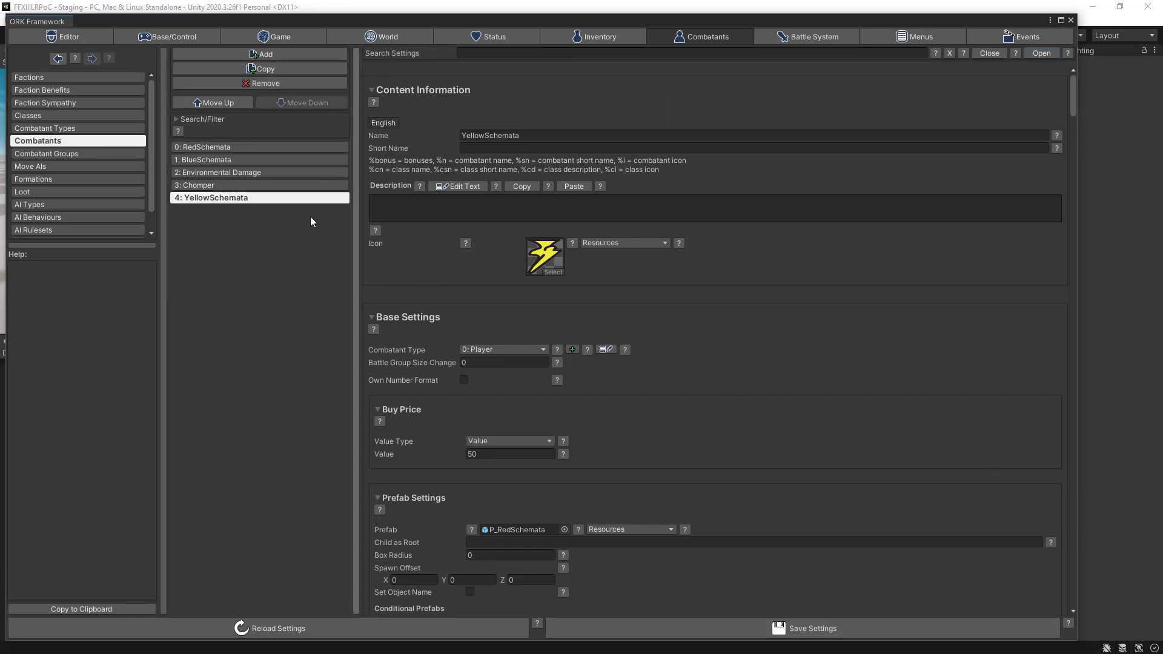
Step: Move the YellowSchemata combatant up between RedSchemata and BlueSchemata in the combatant list and save the settings
{"action": "scroll", "coordinate": [721, 380], "scroll_direction": "down", "scroll_amount": 4}
{"action": "scroll", "coordinate": [721, 383], "scroll_direction": "down", "scroll_amount": 1}
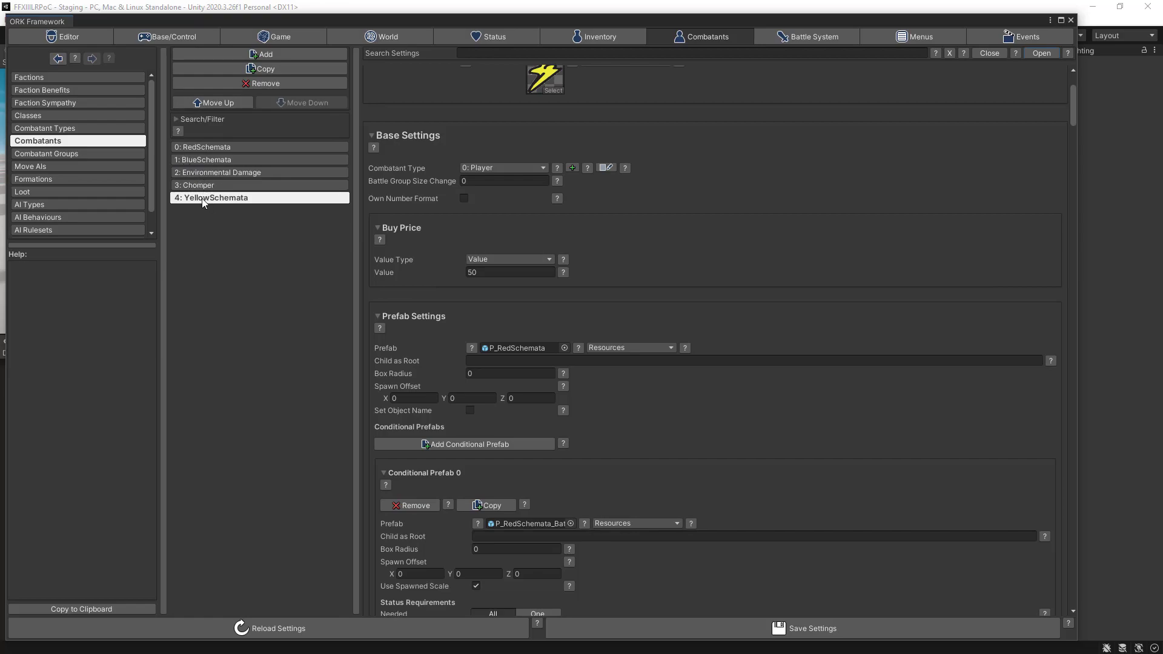
{"action": "left_click", "coordinate": [226, 104]}
{"action": "left_click", "coordinate": [227, 104]}
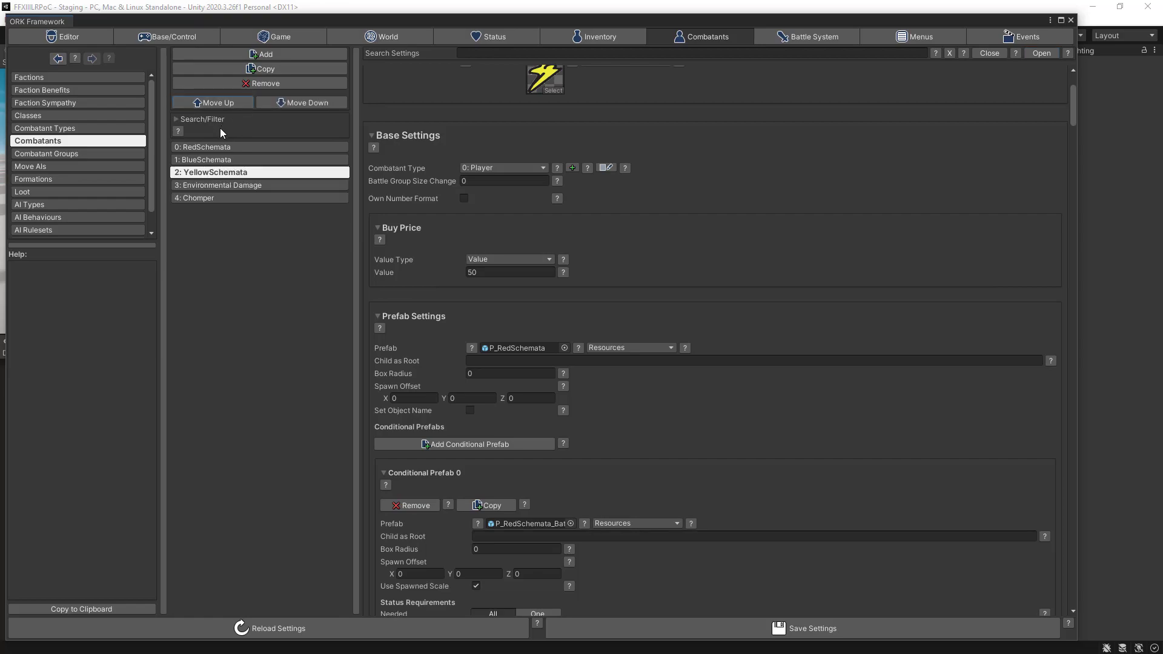
{"action": "left_click", "coordinate": [214, 103]}
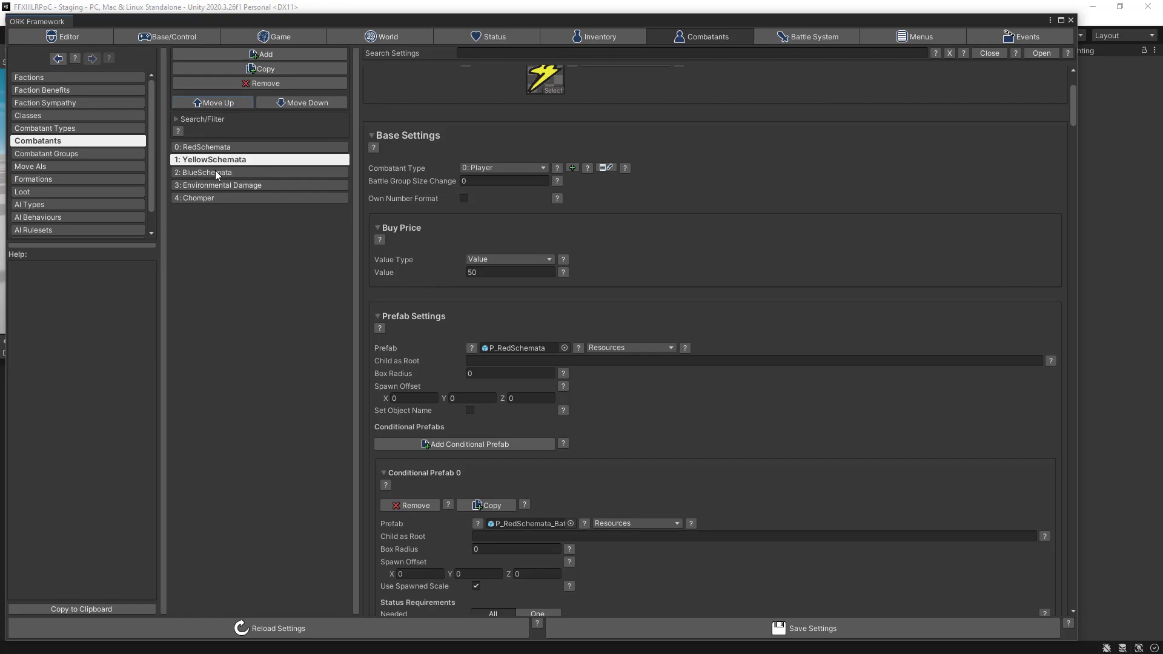
{"action": "key", "text": "alt+Tab"}
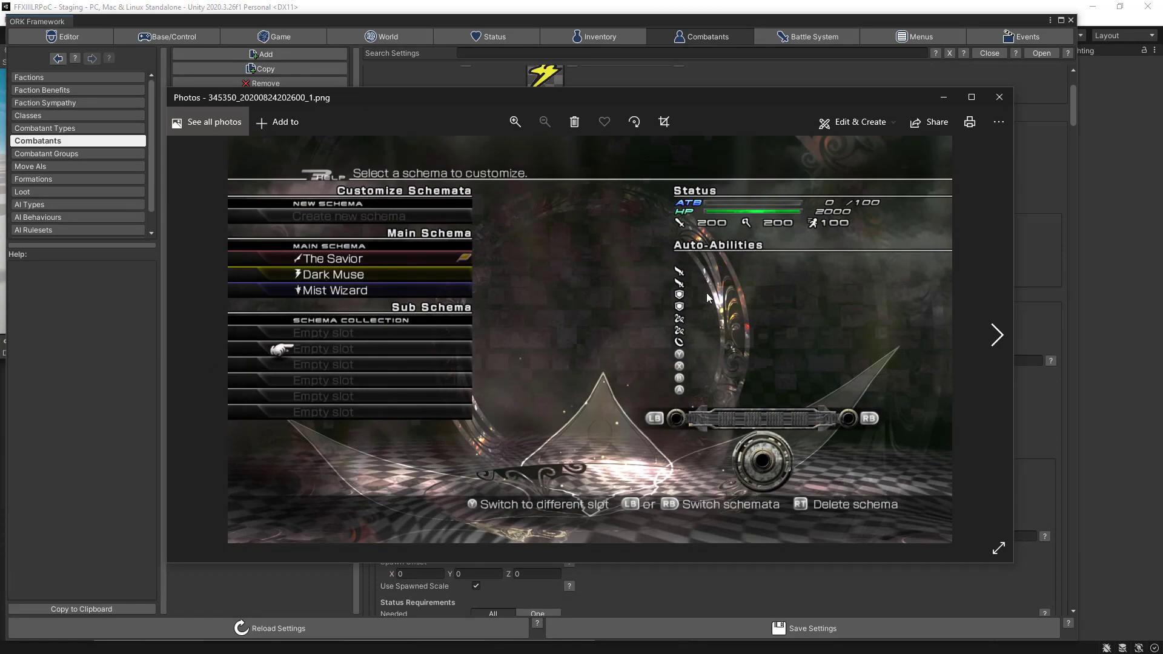
{"action": "left_click", "coordinate": [996, 98]}
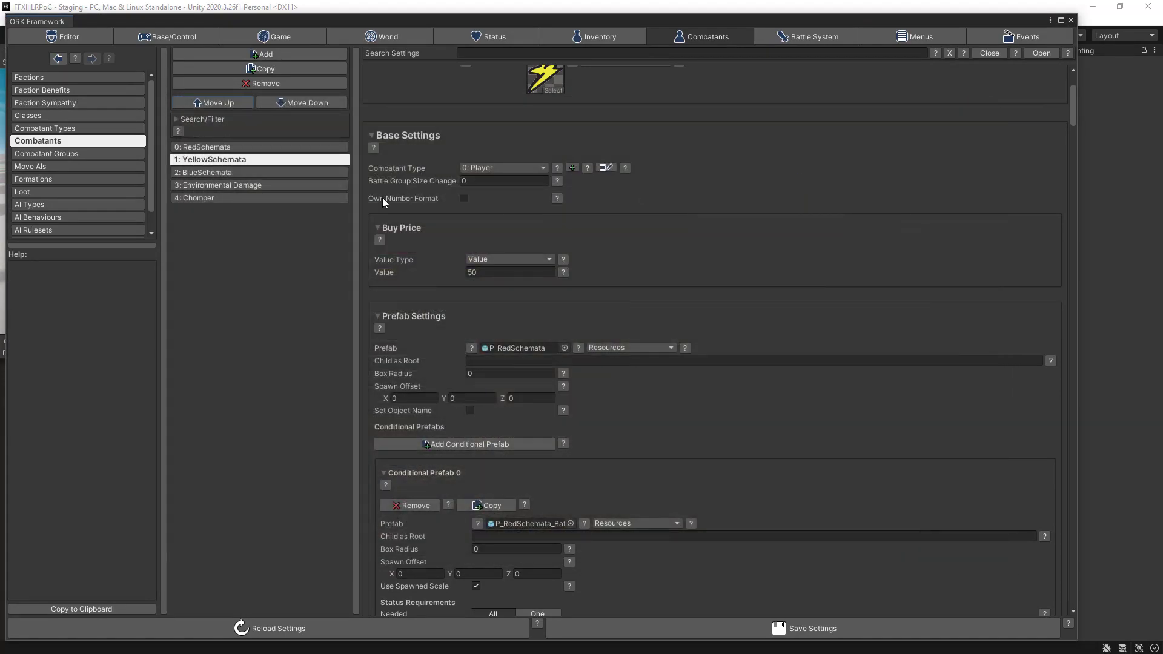
{"action": "left_click", "coordinate": [745, 630]}
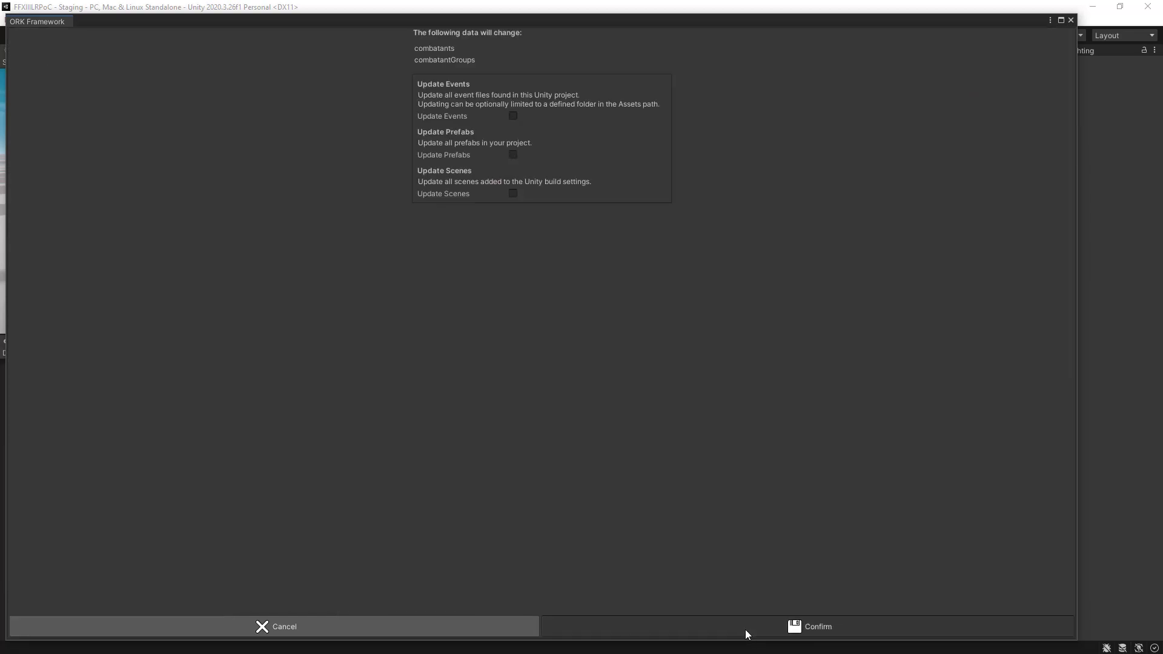
{"action": "left_click", "coordinate": [745, 630]}
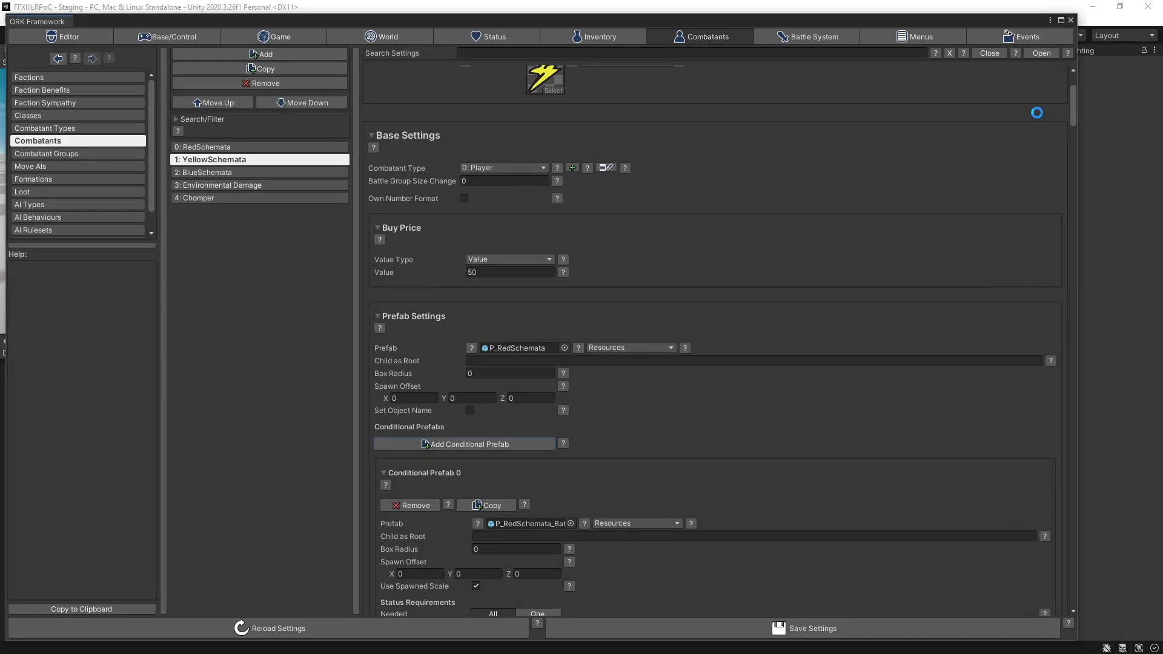
Step: Close the ORK Framework editor and open the Resources folder inside __Game in the project assets
{"action": "left_click", "coordinate": [1070, 20]}
{"action": "left_click_drag", "start_coordinate": [882, 284], "coordinate": [882, 202]}
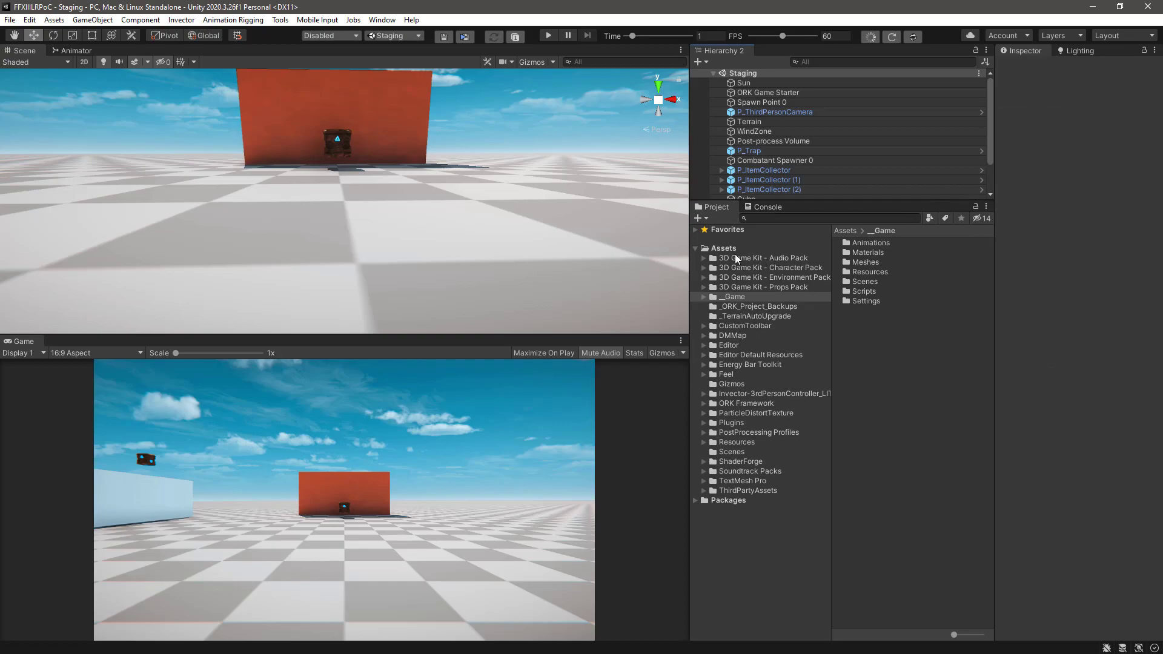
{"action": "left_click", "coordinate": [704, 297]}
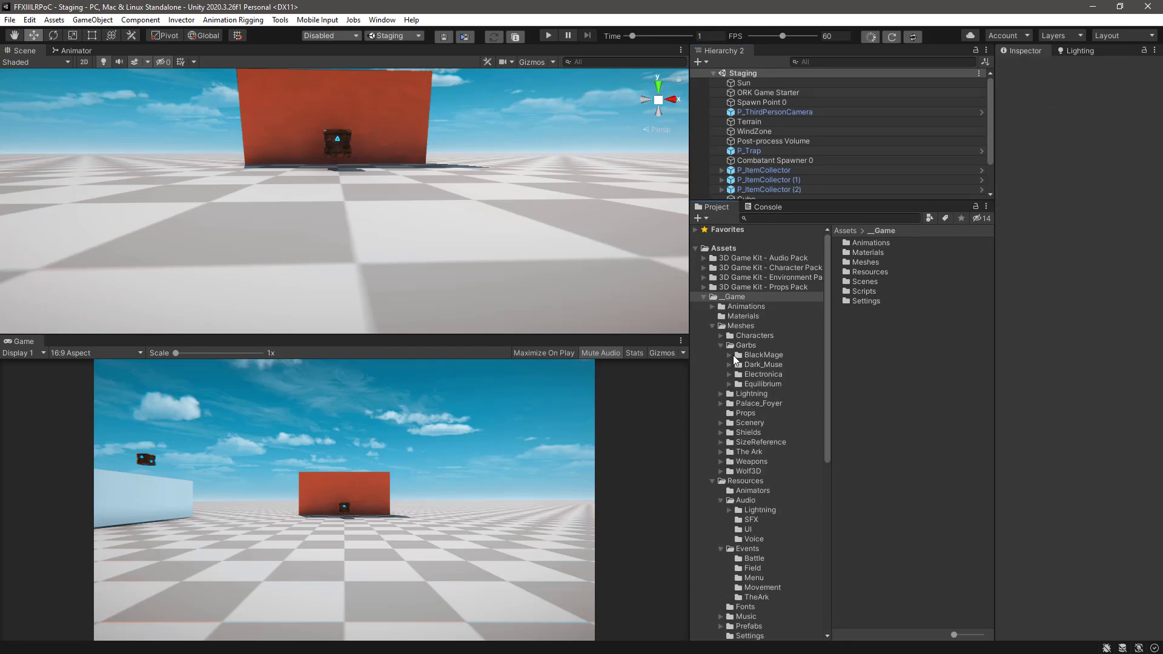
{"action": "left_click", "coordinate": [738, 345]}
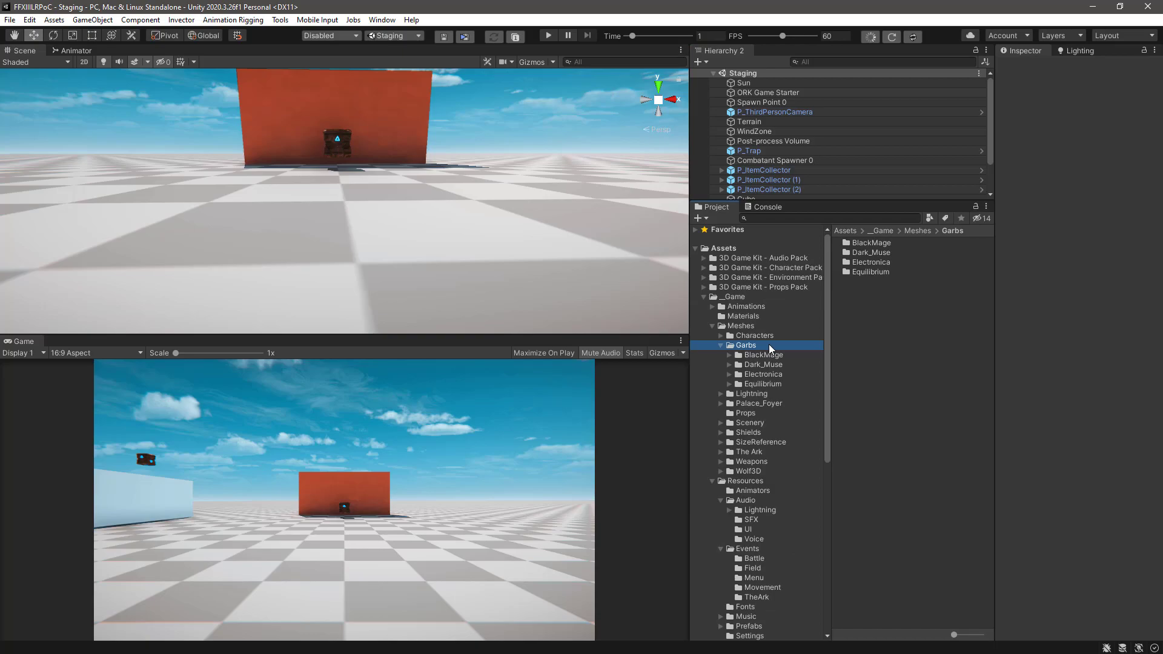
{"action": "left_click", "coordinate": [721, 347]}
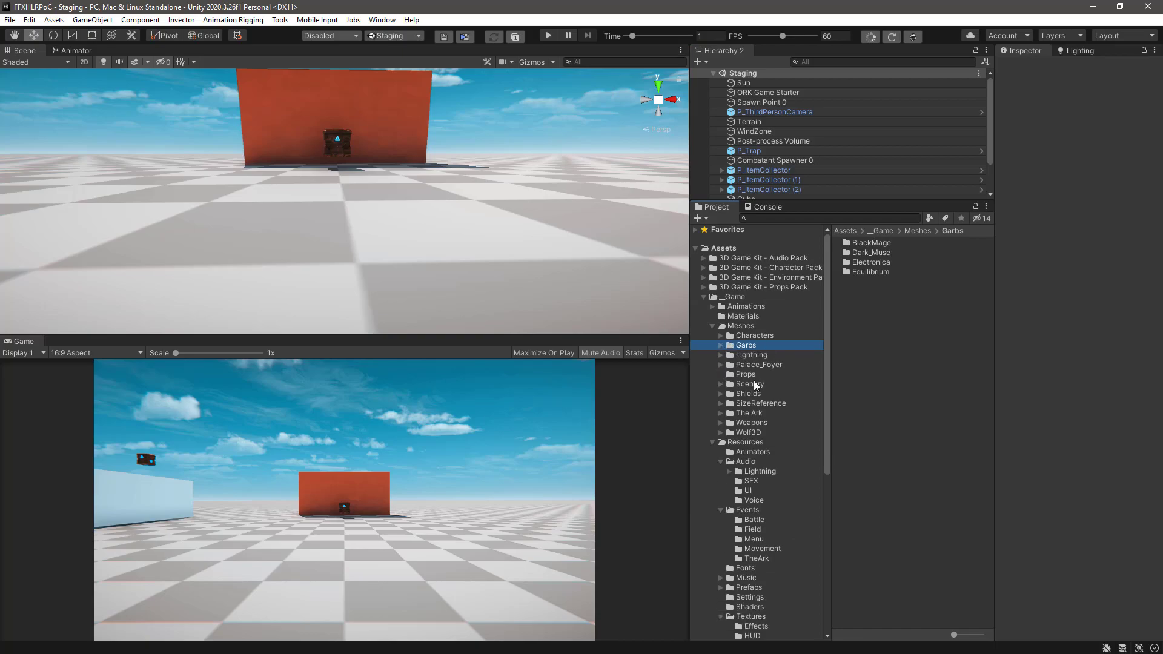
{"action": "left_click", "coordinate": [738, 440]}
{"action": "scroll", "coordinate": [782, 438], "scroll_direction": "down", "scroll_amount": 4}
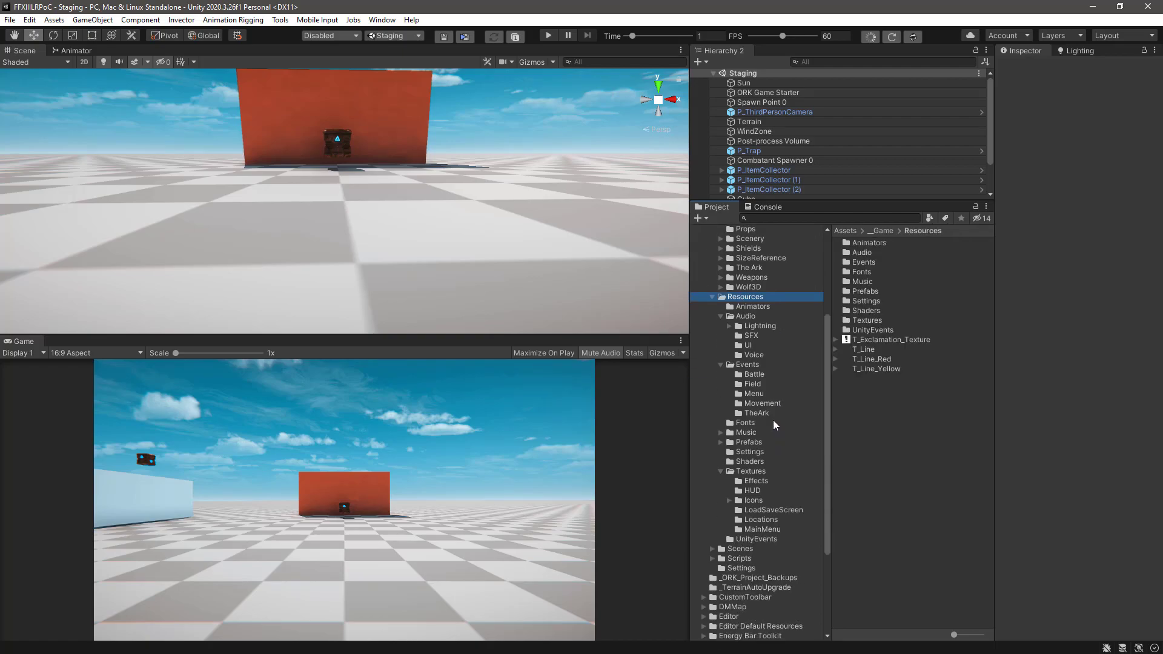
{"action": "scroll", "coordinate": [773, 424], "scroll_direction": "down", "scroll_amount": 1}
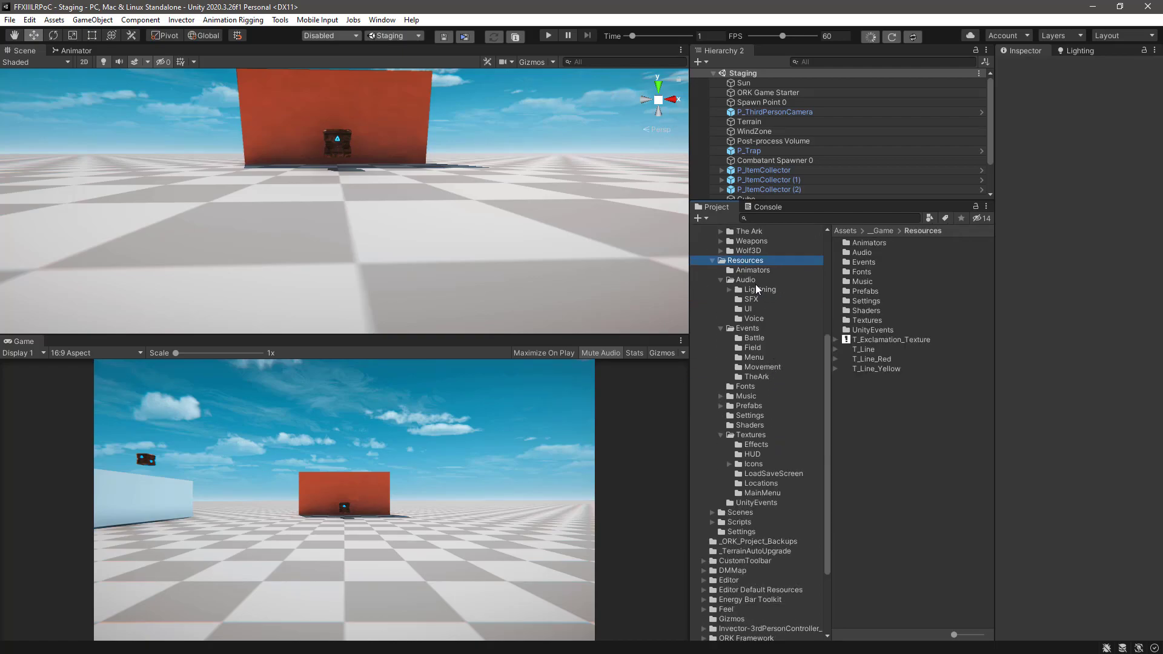
Step: Open the Schematas folder inside the Prefabs folder of Resources
{"action": "left_click", "coordinate": [720, 280]}
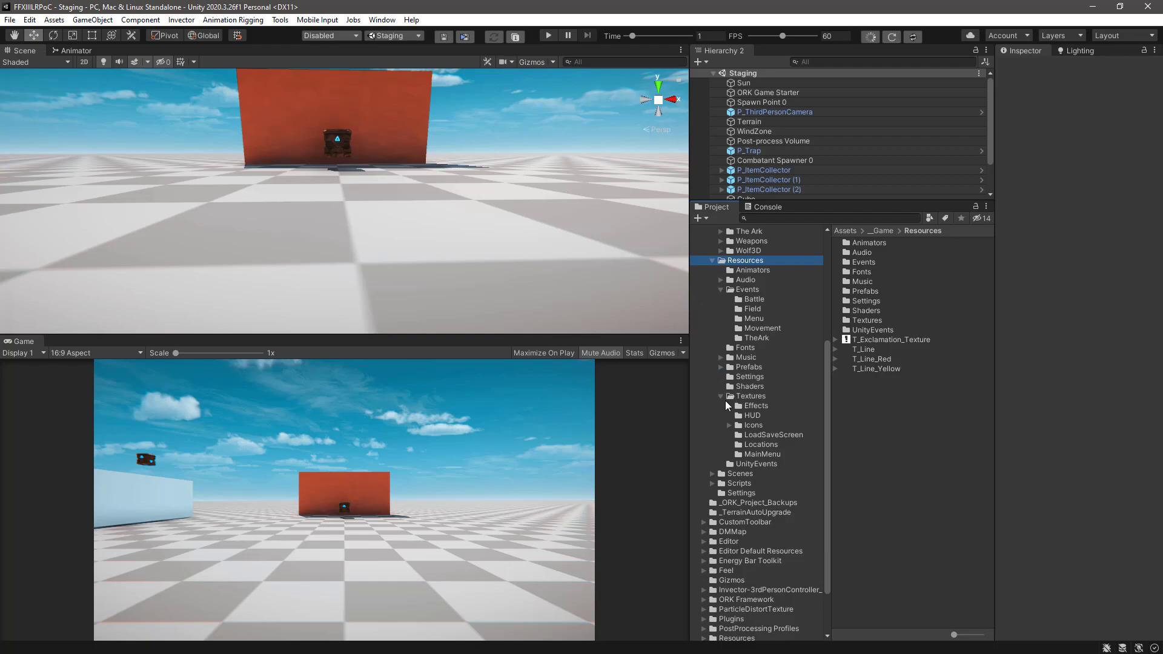
{"action": "left_click", "coordinate": [720, 367]}
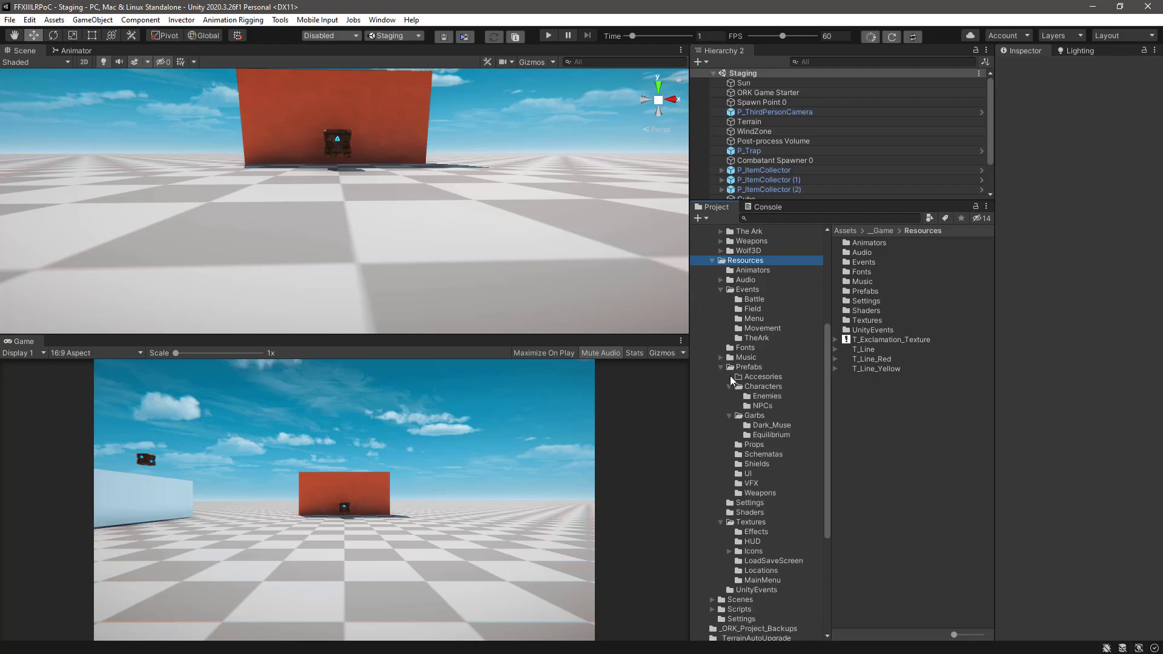
{"action": "left_click", "coordinate": [757, 387]}
{"action": "scroll", "coordinate": [776, 430], "scroll_direction": "down", "scroll_amount": 2}
{"action": "left_click", "coordinate": [780, 382]}
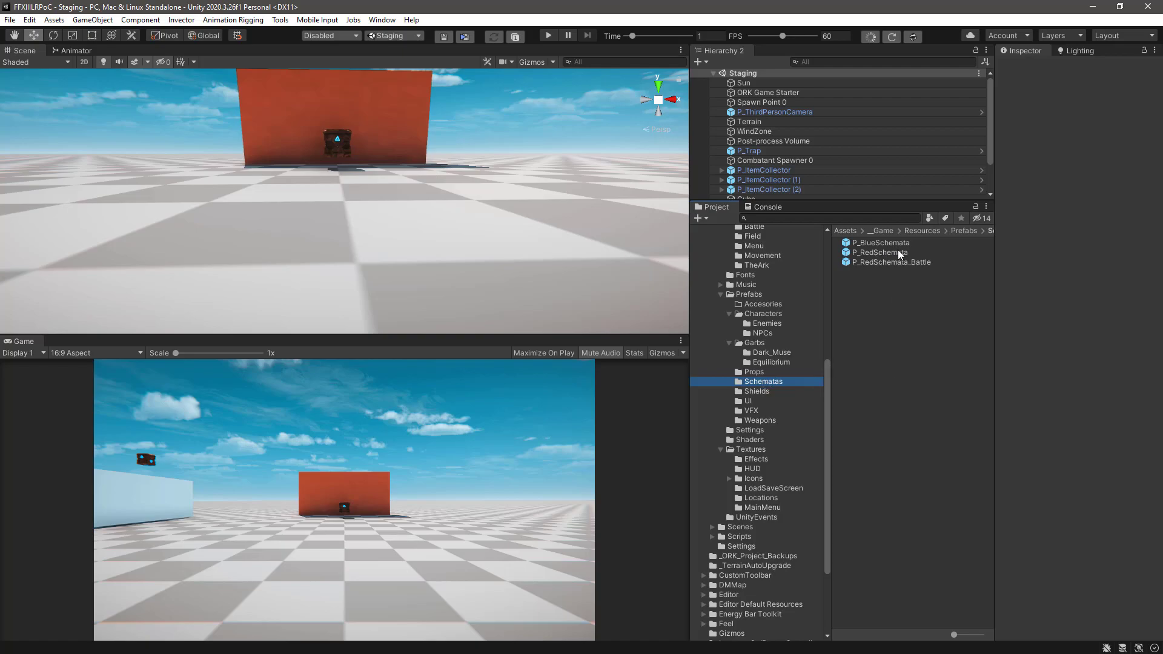
Step: Duplicate the P_RedSchemata and P_RedSchemata_Battle prefabs in the Schematas folder
{"action": "left_click", "coordinate": [880, 252]}
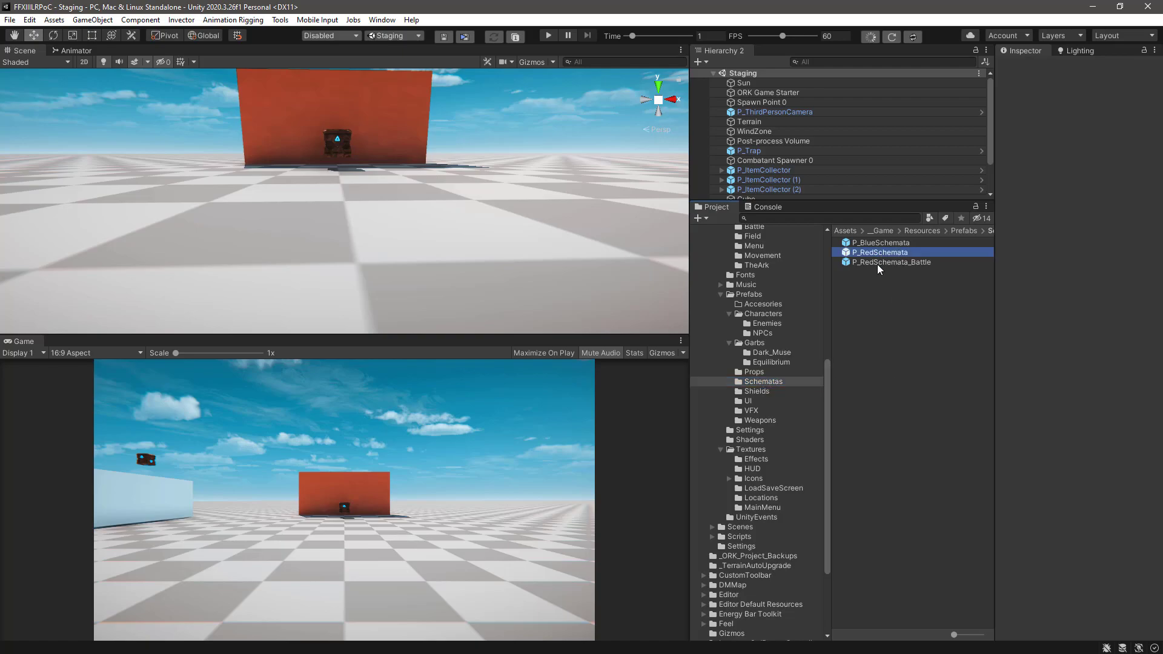
{"action": "left_click", "coordinate": [878, 261]}
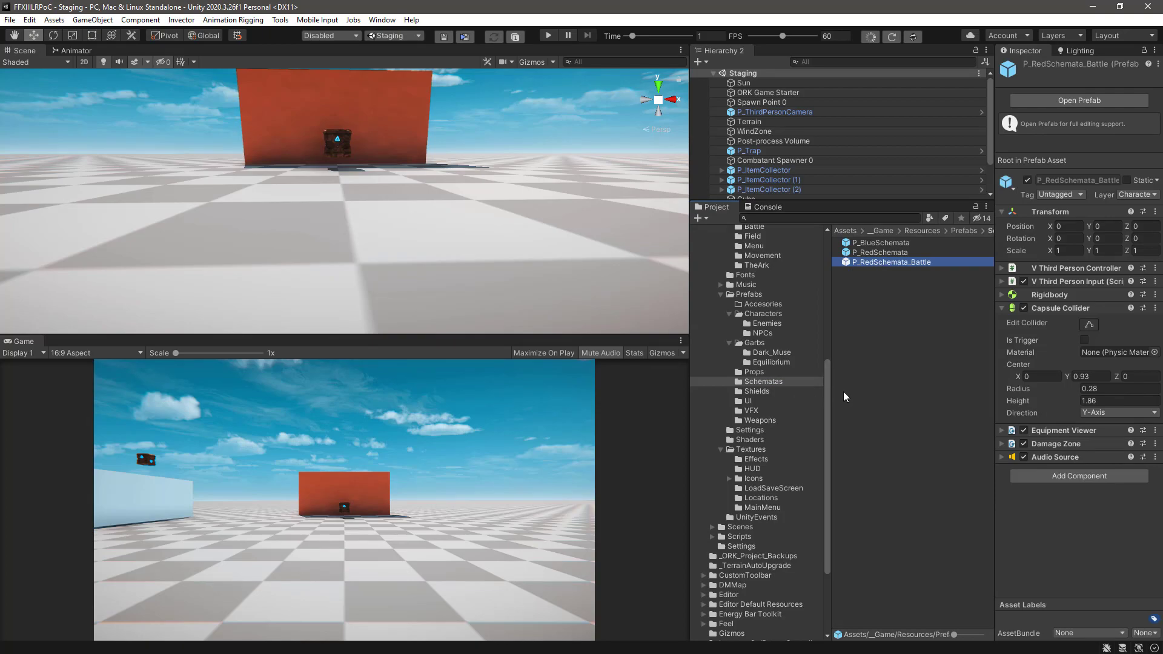
{"action": "left_click", "coordinate": [877, 252]}
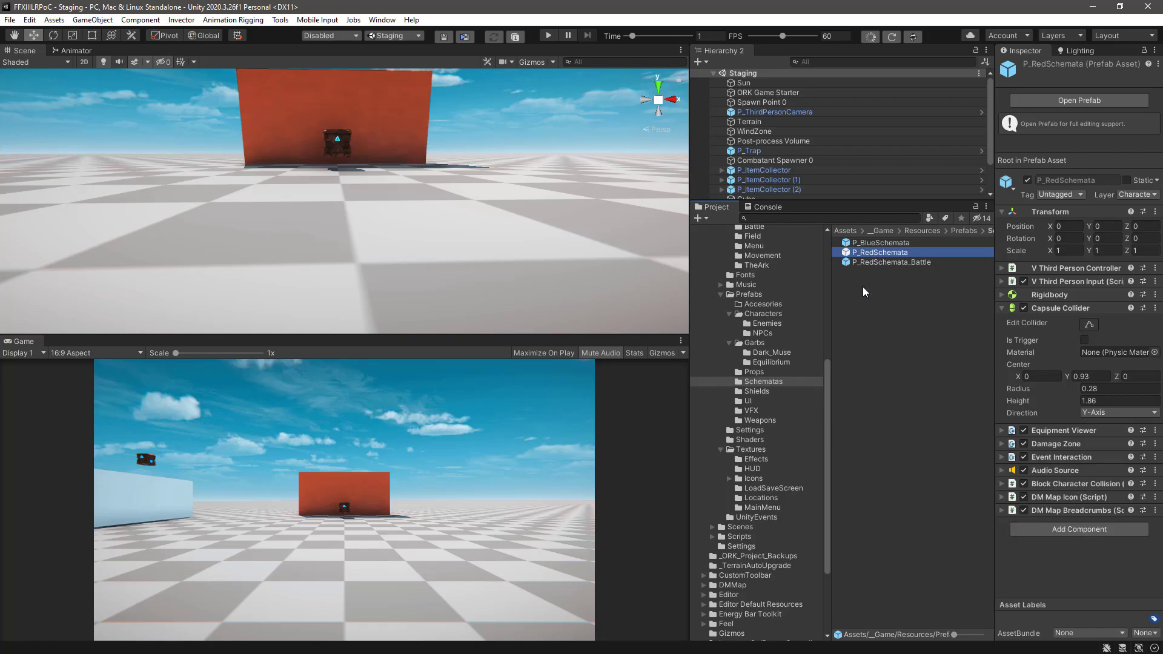
{"action": "key", "text": "ctrl+d"}
{"action": "left_click", "coordinate": [886, 272]}
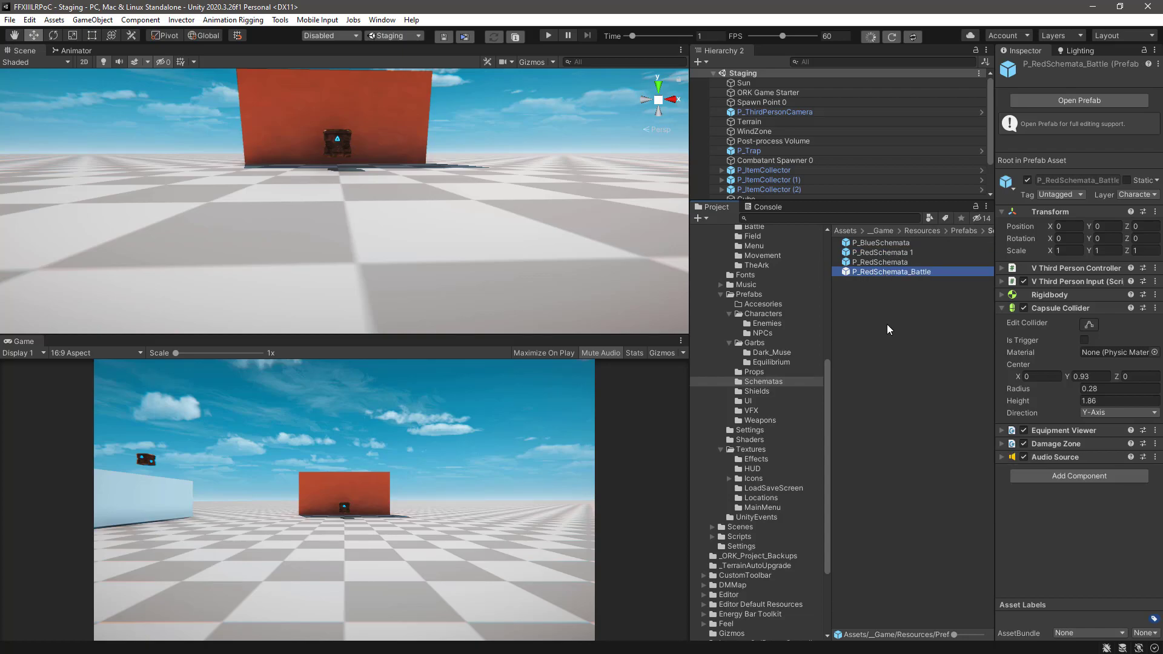
{"action": "key", "text": "ctrl+d"}
Step: Rename the P_RedSchemata duplicate as P_YellowSchemata
{"action": "left_click", "coordinate": [875, 255]}
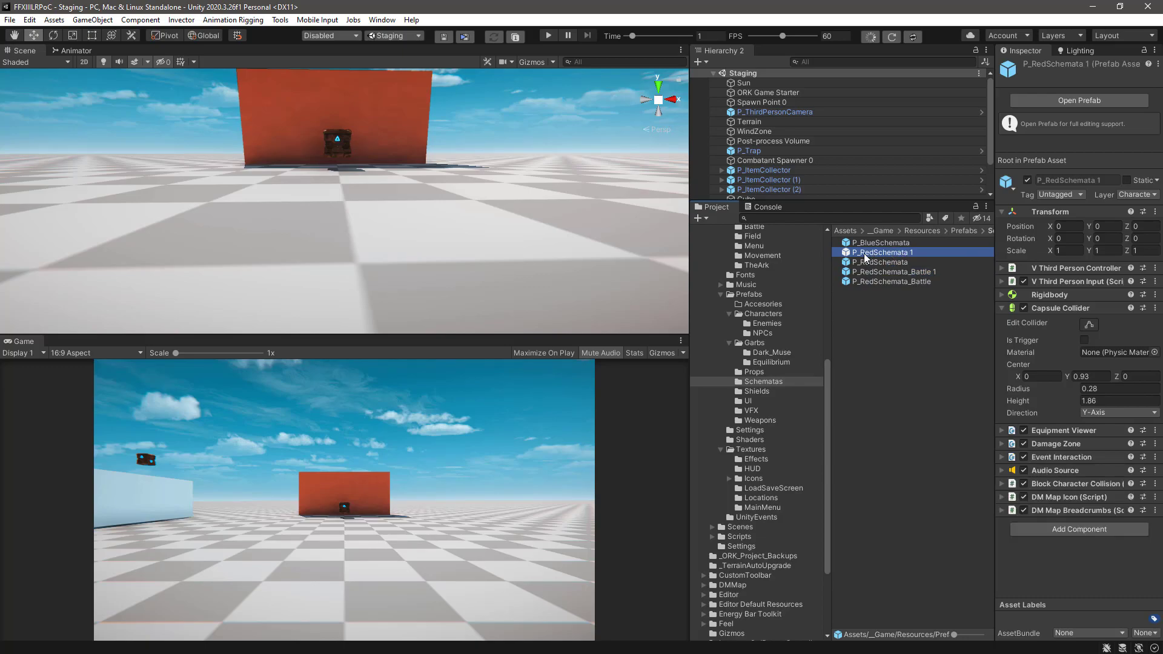
{"action": "left_click", "coordinate": [866, 255]}
{"action": "type", "text": "Yellow"}
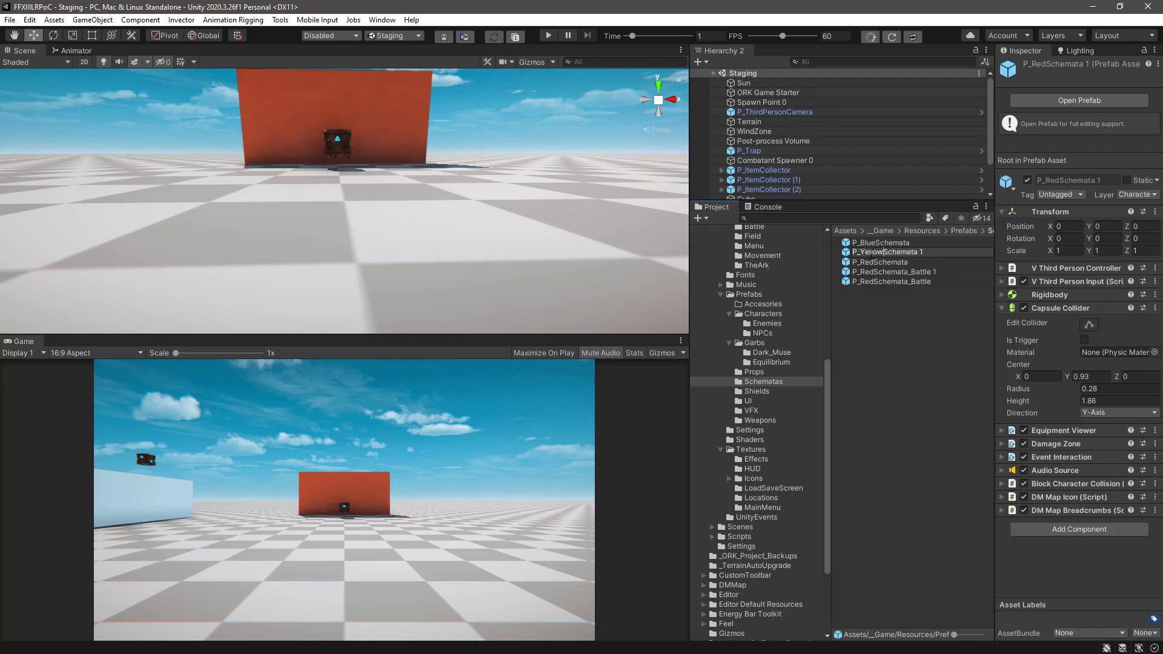
{"action": "key", "text": "Return"}
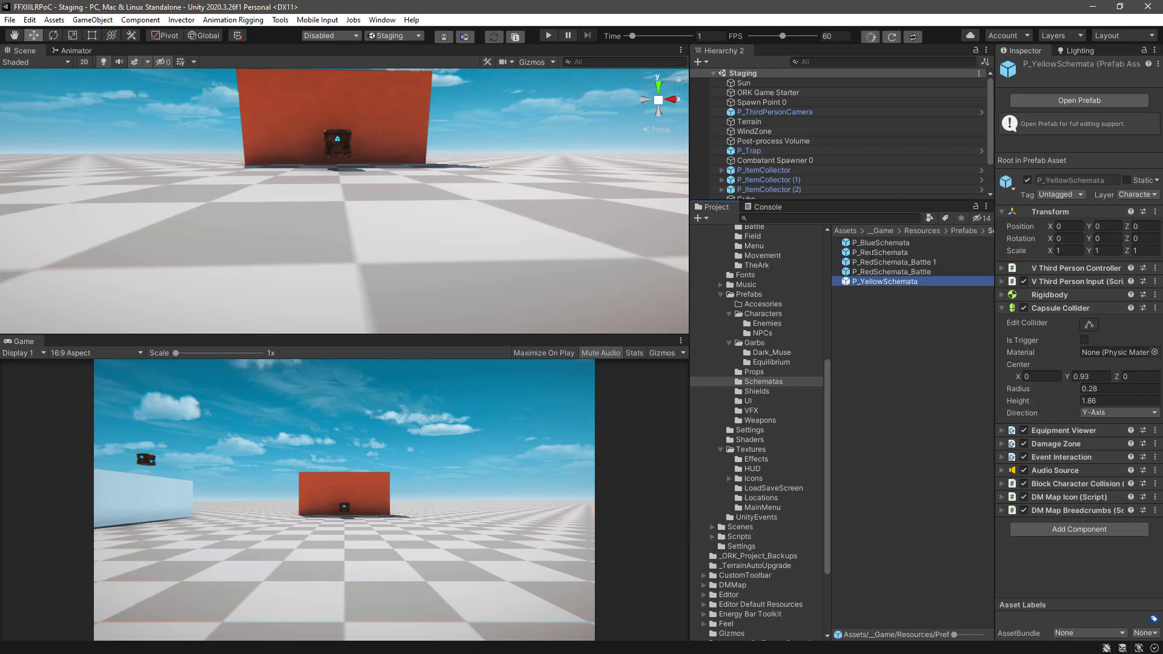
Step: Rename the P_RedSchemata_Battle duplicate as P_YellowSchemata_Battle
{"action": "left_click", "coordinate": [914, 260]}
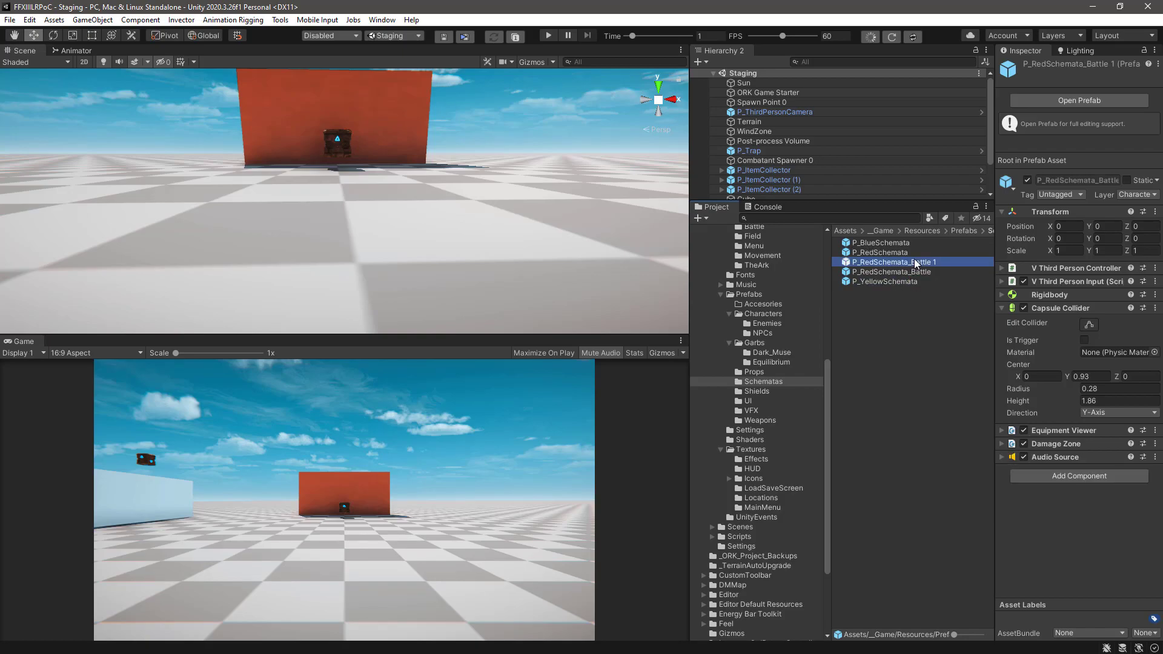
{"action": "left_click", "coordinate": [869, 262]}
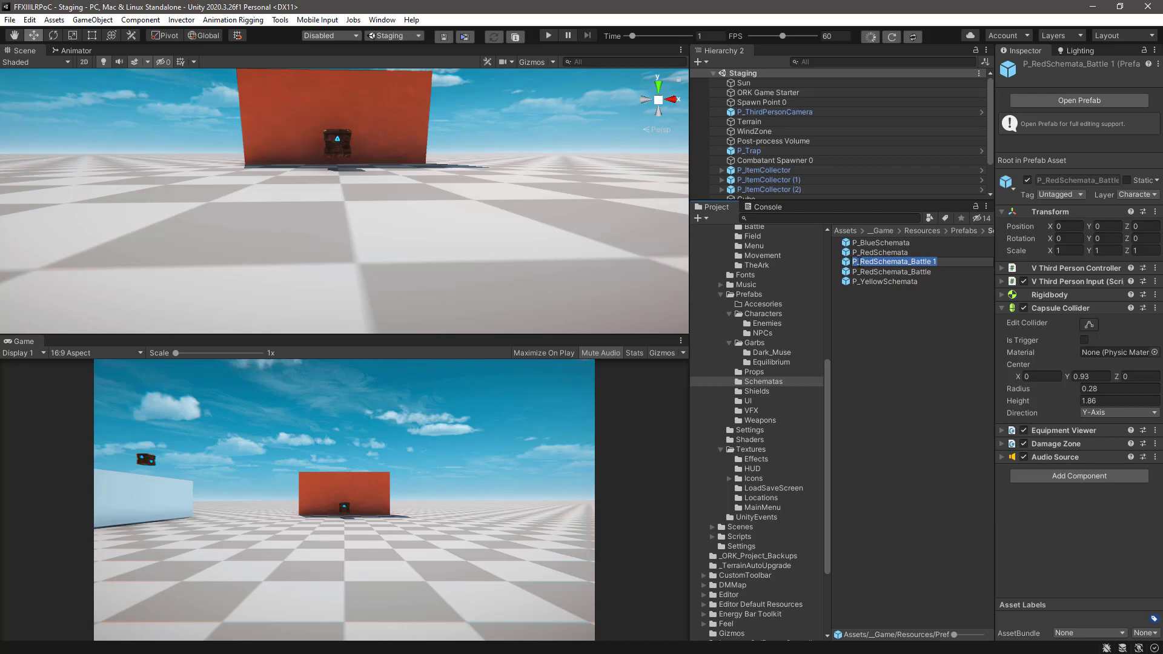
{"action": "key", "text": "Delete"}
{"action": "key", "text": "Delete"}
{"action": "key", "text": "Delete"}
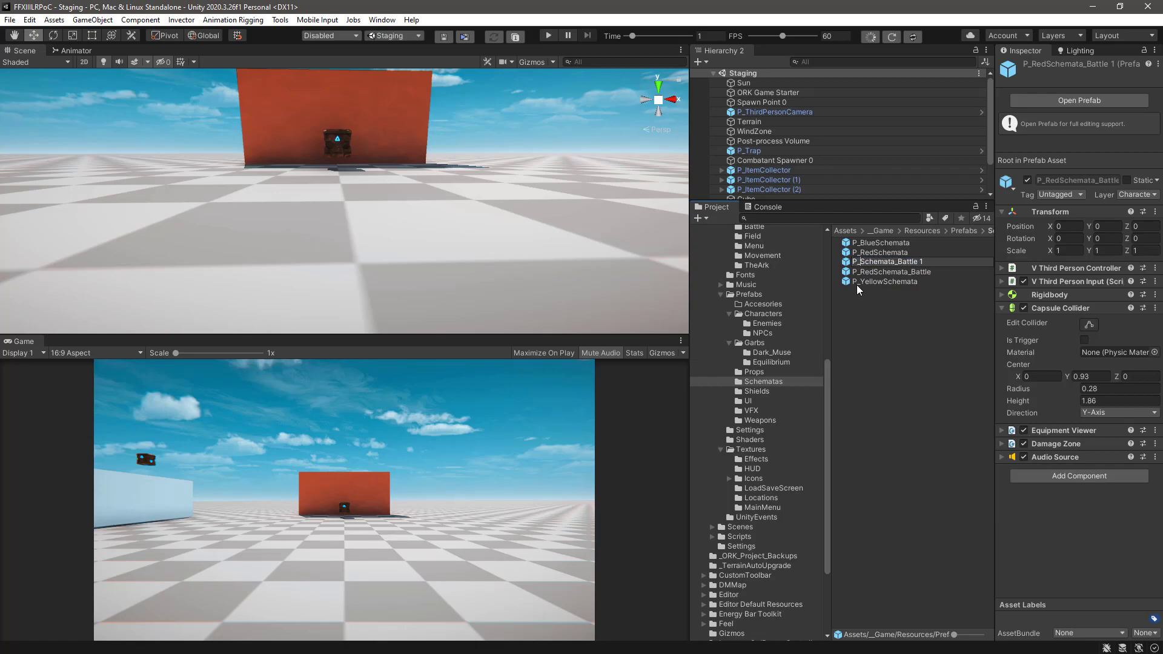
{"action": "key", "text": "Delete"}
{"action": "type", "text": "YellowS"}
{"action": "key", "text": "End"}
{"action": "key", "text": "BackSpace"}
{"action": "key", "text": "BackSpace"}
{"action": "key", "text": "Return"}
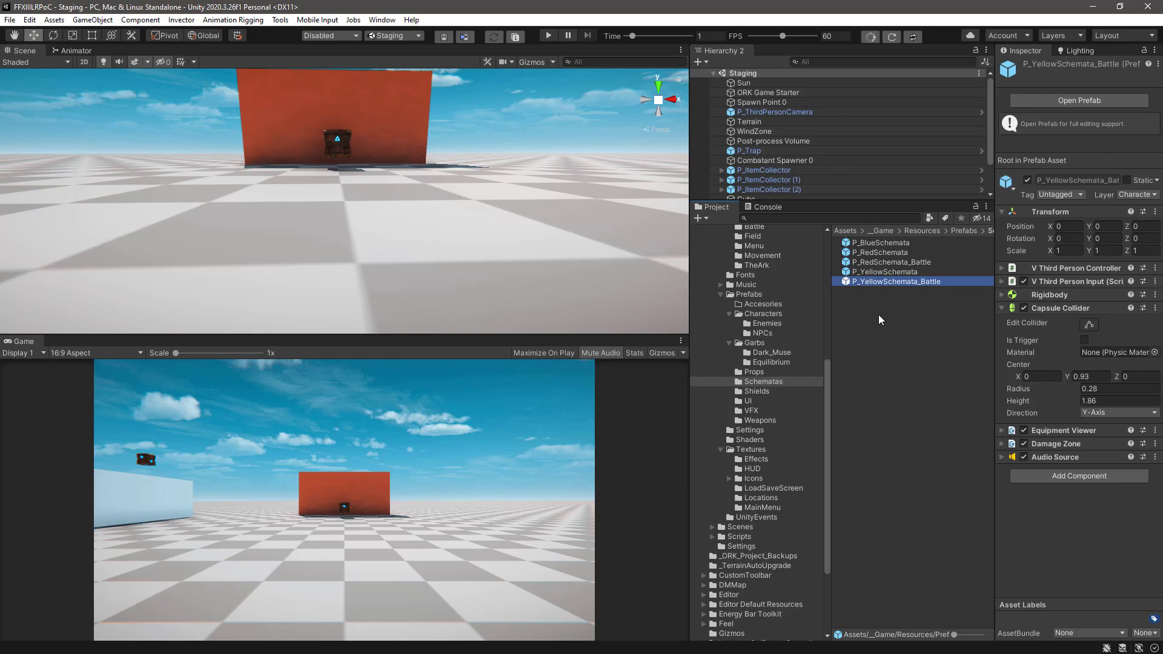
{"action": "left_click", "coordinate": [878, 314]}
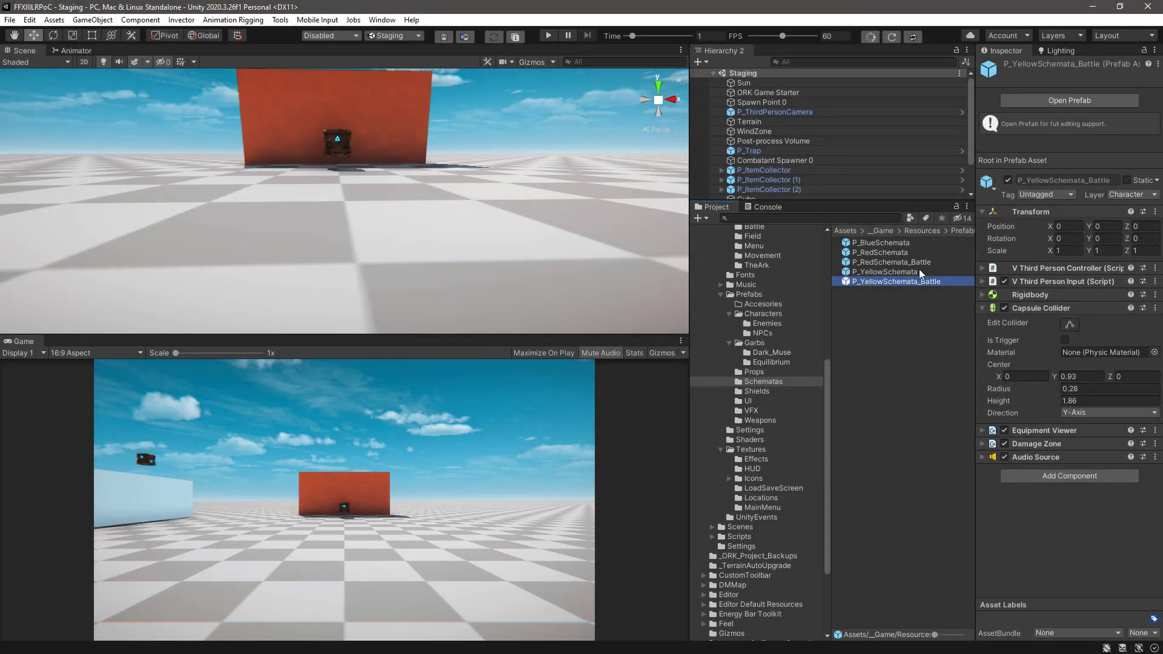
Step: Duplicate the P_BlueSchemata prefab and rename the copy as P_BlueSchemata_Battle
{"action": "left_click", "coordinate": [896, 243]}
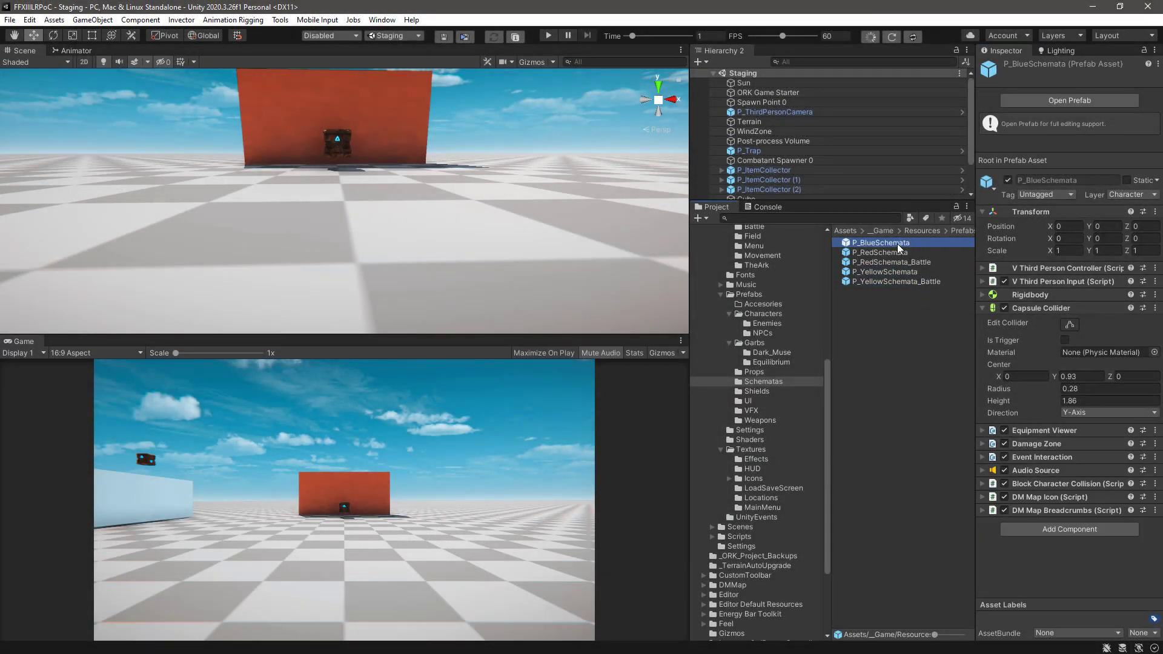
{"action": "key", "text": "ctrl+d"}
{"action": "key", "text": "F2"}
{"action": "key", "text": "End"}
{"action": "key", "text": "BackSpace"}
{"action": "key", "text": "BackSpace"}
{"action": "key", "text": "BackSpace"}
{"action": "type", "text": "a_Battle"}
{"action": "key", "text": "Return"}
Step: Remove the DM Map Icon, DM Map Breadcrumbs, Block Character Collision and Event Interaction components from P_BlueSchemata_Battle
{"action": "right_click", "coordinate": [1030, 510]}
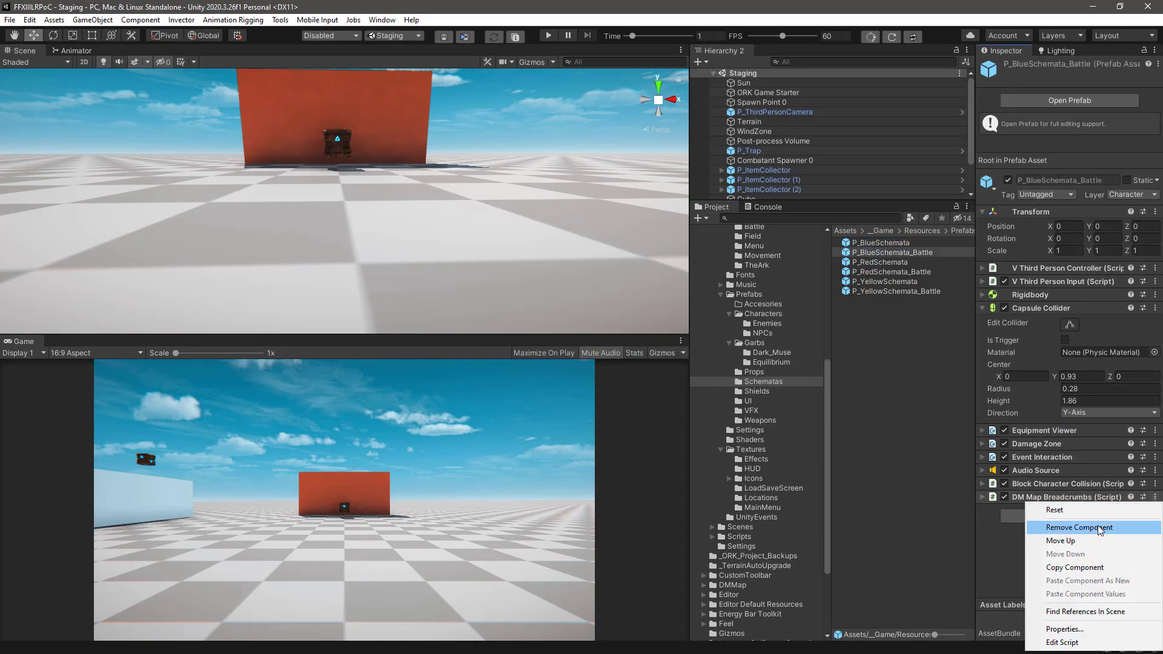
{"action": "left_click", "coordinate": [1067, 528]}
{"action": "left_click", "coordinate": [917, 292]}
{"action": "left_click", "coordinate": [904, 253]}
{"action": "left_click", "coordinate": [1155, 484]}
{"action": "left_click", "coordinate": [1095, 516]}
{"action": "left_click", "coordinate": [1156, 458]}
{"action": "left_click", "coordinate": [1088, 486]}
{"action": "left_click", "coordinate": [898, 272]}
Step: Create a folder named Electronica inside the Garbs prefab folder
{"action": "left_click", "coordinate": [763, 344]}
{"action": "right_click", "coordinate": [857, 320]}
{"action": "mouse_move", "coordinate": [872, 324]}
{"action": "left_click", "coordinate": [752, 124]}
{"action": "type", "text": "Electronica"}
{"action": "key", "text": "Return"}
Step: Examine the components and model previews of the P_Garb_Equilibrium and P_Garb_DarkMuse prefabs
{"action": "left_click", "coordinate": [787, 372]}
{"action": "left_click", "coordinate": [885, 243]}
{"action": "left_click", "coordinate": [780, 352]}
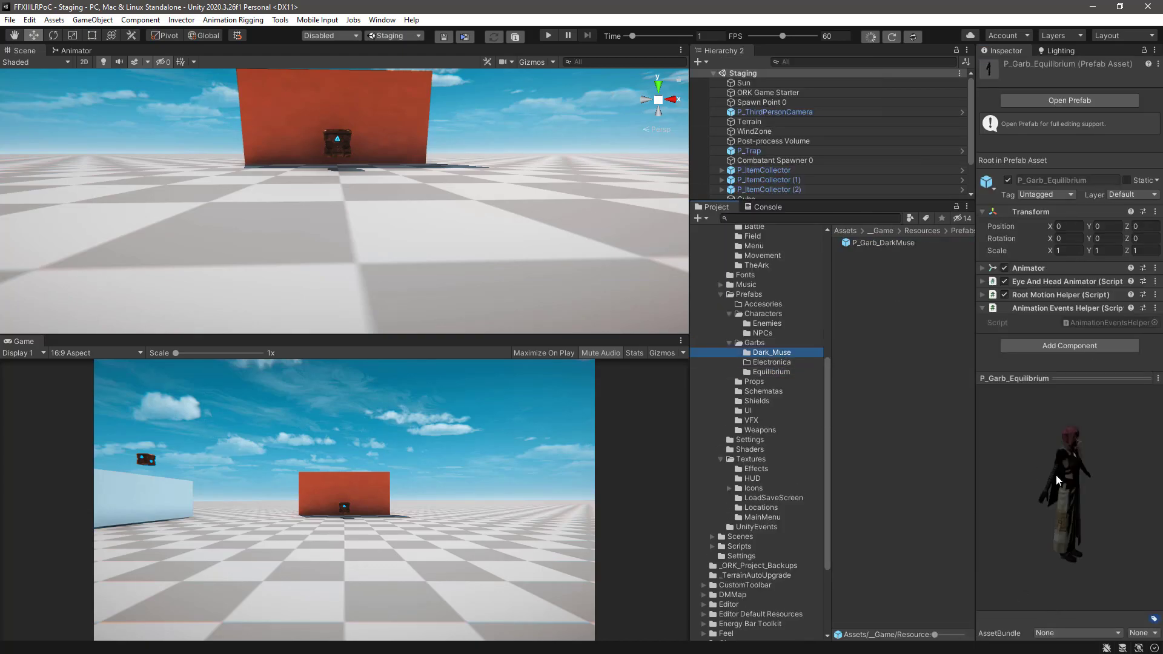
{"action": "left_click", "coordinate": [905, 243]}
{"action": "left_click_drag", "start_coordinate": [1063, 505], "coordinate": [997, 494]}
Step: Place the Electronica model from Meshes/Garbs/Electronica in the Staging scene and rename it P_Garb_Electronica
{"action": "left_click_drag", "start_coordinate": [894, 201], "coordinate": [876, 303]}
{"action": "scroll", "coordinate": [797, 422], "scroll_direction": "up", "scroll_amount": 5}
{"action": "left_click", "coordinate": [761, 374]}
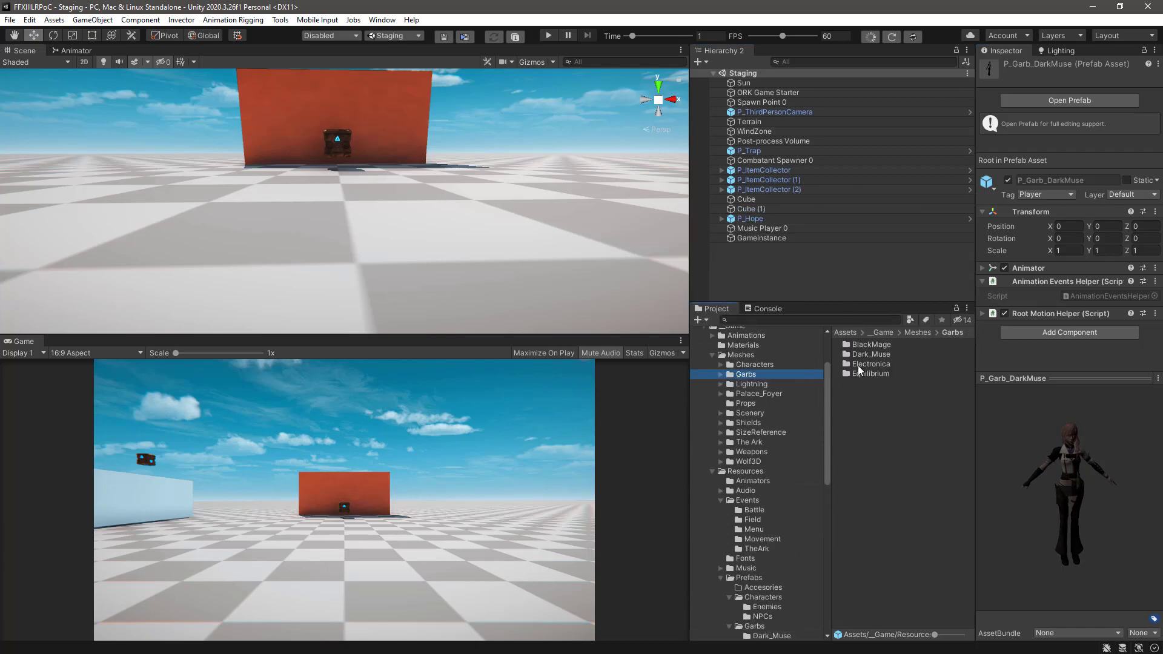
{"action": "double_click", "coordinate": [866, 364]}
{"action": "left_click", "coordinate": [868, 365]}
{"action": "left_click_drag", "start_coordinate": [871, 365], "coordinate": [756, 94]}
{"action": "key", "text": "Home"}
{"action": "type", "text": "P_Garb_"}
{"action": "key", "text": "Return"}
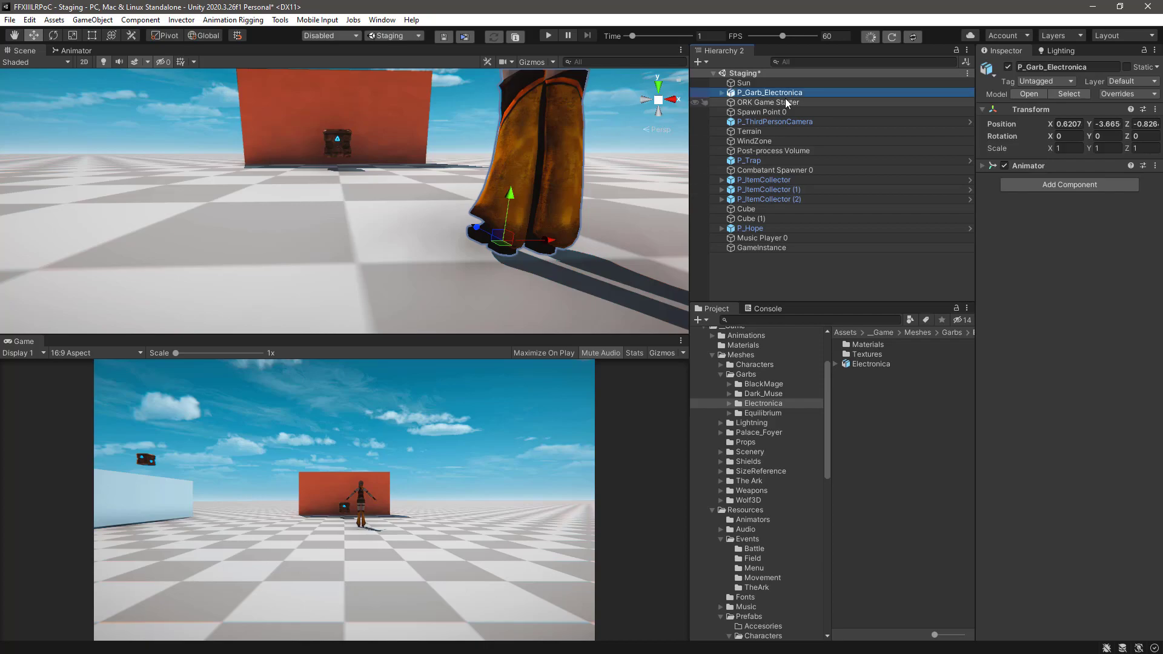
Step: Save P_Garb_Electronica as a prefab in Prefabs/Garbs/Electronica and delete its instance from the scene
{"action": "scroll", "coordinate": [755, 429], "scroll_direction": "down", "scroll_amount": 4}
{"action": "left_click", "coordinate": [721, 430]}
{"action": "scroll", "coordinate": [765, 485], "scroll_direction": "down", "scroll_amount": 1}
{"action": "left_click", "coordinate": [757, 472]}
{"action": "left_click", "coordinate": [770, 490]}
{"action": "left_click_drag", "start_coordinate": [769, 94], "coordinate": [855, 358]}
{"action": "left_click", "coordinate": [565, 359]}
{"action": "key", "text": "Delete"}
Step: Reset the Transform of the P_Garb_Electronica prefab
{"action": "left_click", "coordinate": [884, 345]}
{"action": "left_click", "coordinate": [1155, 211]}
{"action": "left_click", "coordinate": [1117, 223]}
{"action": "left_click_drag", "start_coordinate": [975, 370], "coordinate": [924, 376]}
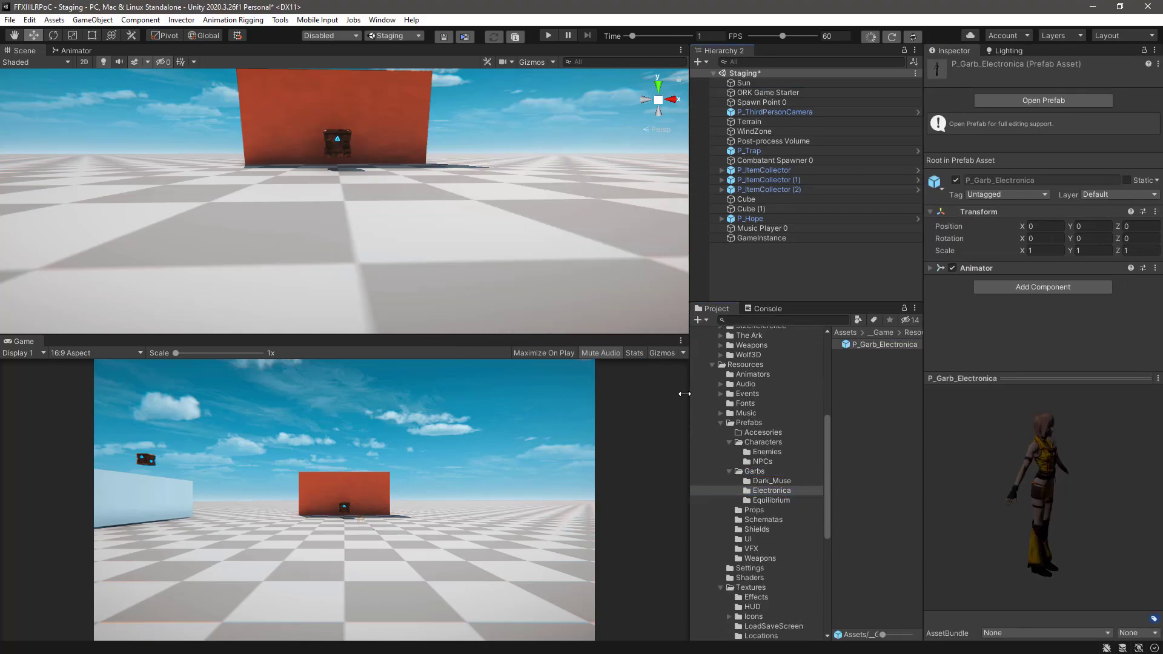
{"action": "left_click_drag", "start_coordinate": [690, 393], "coordinate": [615, 391]}
Step: Add the Root Motion Helper and Animation Events Helper scripts to the P_Garb_Electronica prefab
{"action": "left_click", "coordinate": [810, 344]}
{"action": "left_click", "coordinate": [1034, 286]}
{"action": "type", "text": "rootmotion"}
{"action": "left_click", "coordinate": [1035, 329]}
{"action": "left_click", "coordinate": [1045, 300]}
{"action": "type", "text": "animationeve"}
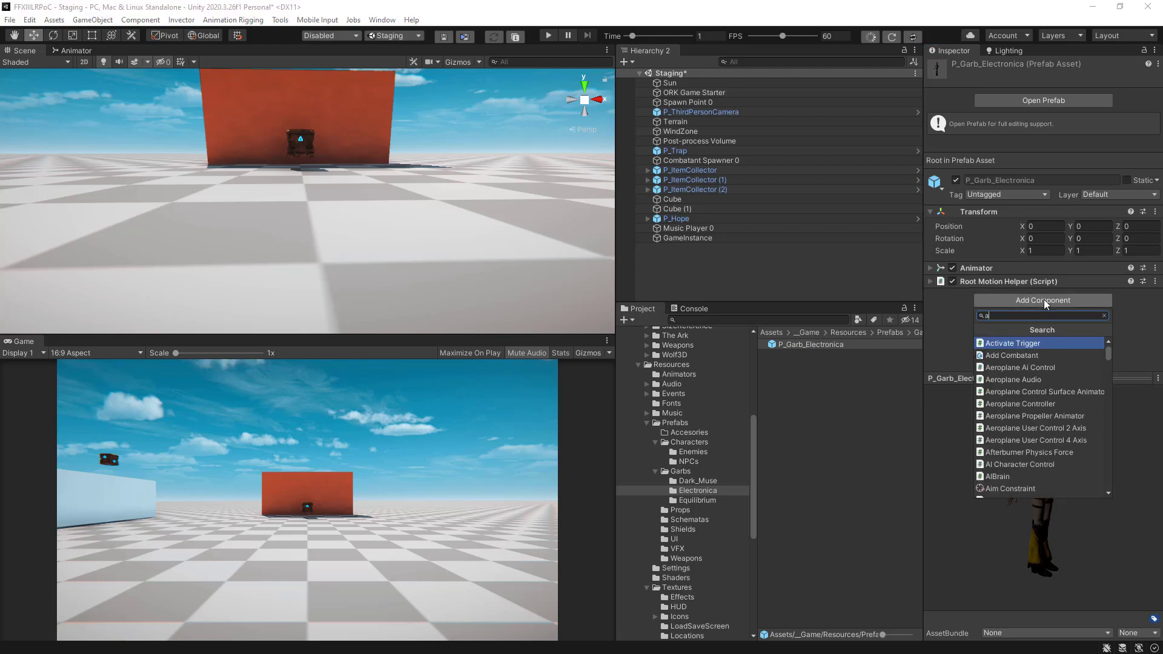
{"action": "left_click", "coordinate": [1035, 342]}
Step: Assign LightningAnimator as the Animator controller of the P_Garb_Electronica prefab
{"action": "left_click", "coordinate": [930, 268]}
{"action": "scroll", "coordinate": [970, 254], "scroll_direction": "down", "scroll_amount": 3}
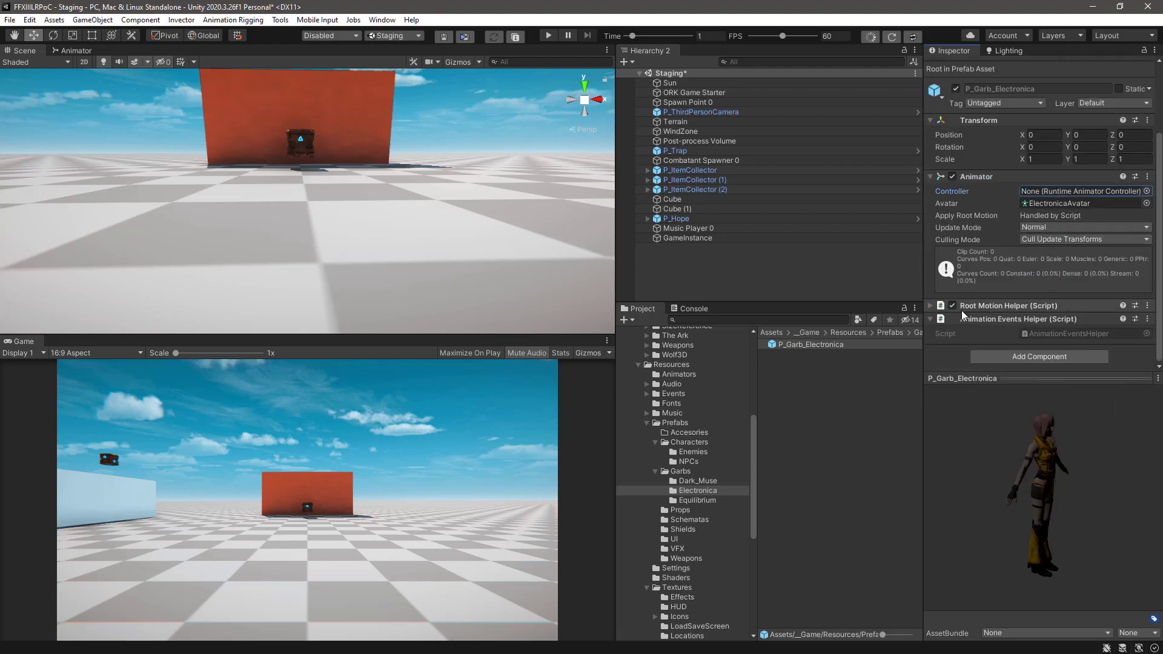
{"action": "scroll", "coordinate": [681, 409], "scroll_direction": "up", "scroll_amount": 1}
{"action": "left_click", "coordinate": [679, 406]}
{"action": "left_click_drag", "start_coordinate": [810, 364], "coordinate": [1075, 193]}
{"action": "left_click_drag", "start_coordinate": [1017, 379], "coordinate": [1016, 450]}
Step: Open the P_Garb_Electronica prefab for editing and enlarge the scene and hierarchy areas
{"action": "left_click", "coordinate": [1030, 81]}
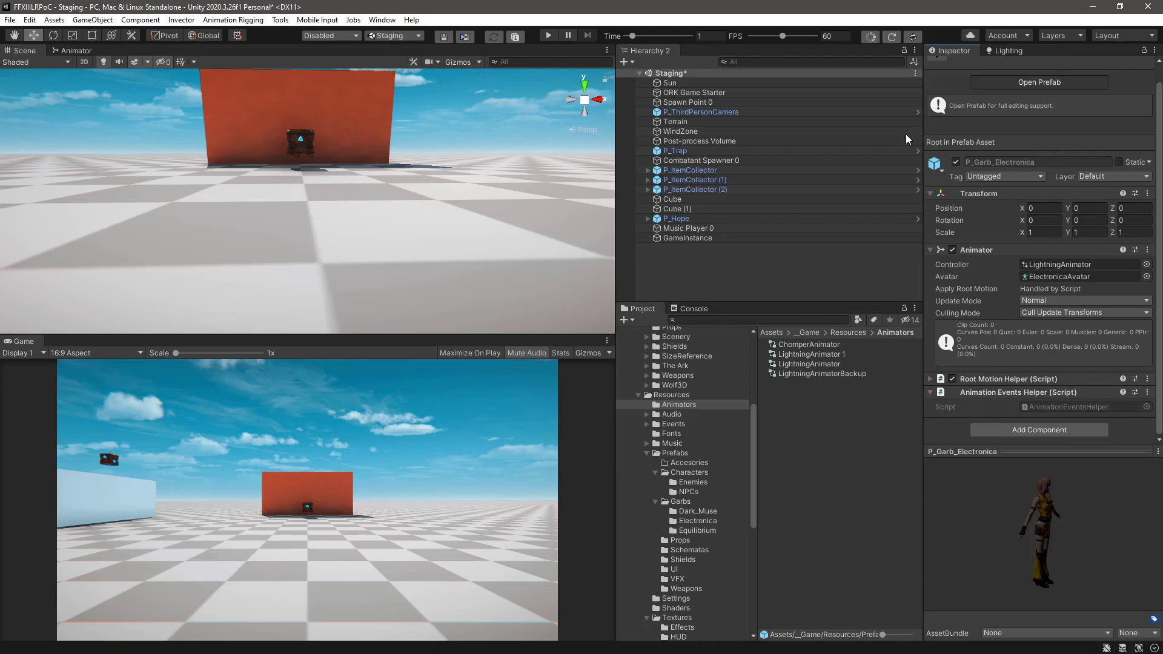
{"action": "left_click_drag", "start_coordinate": [388, 334], "coordinate": [387, 448]}
{"action": "left_click_drag", "start_coordinate": [412, 322], "coordinate": [329, 381], "text": "alt"}
{"action": "left_click", "coordinate": [592, 109]}
{"action": "left_click_drag", "start_coordinate": [818, 302], "coordinate": [818, 432]}
{"action": "left_click", "coordinate": [657, 108]}
{"action": "left_click", "coordinate": [656, 107]}
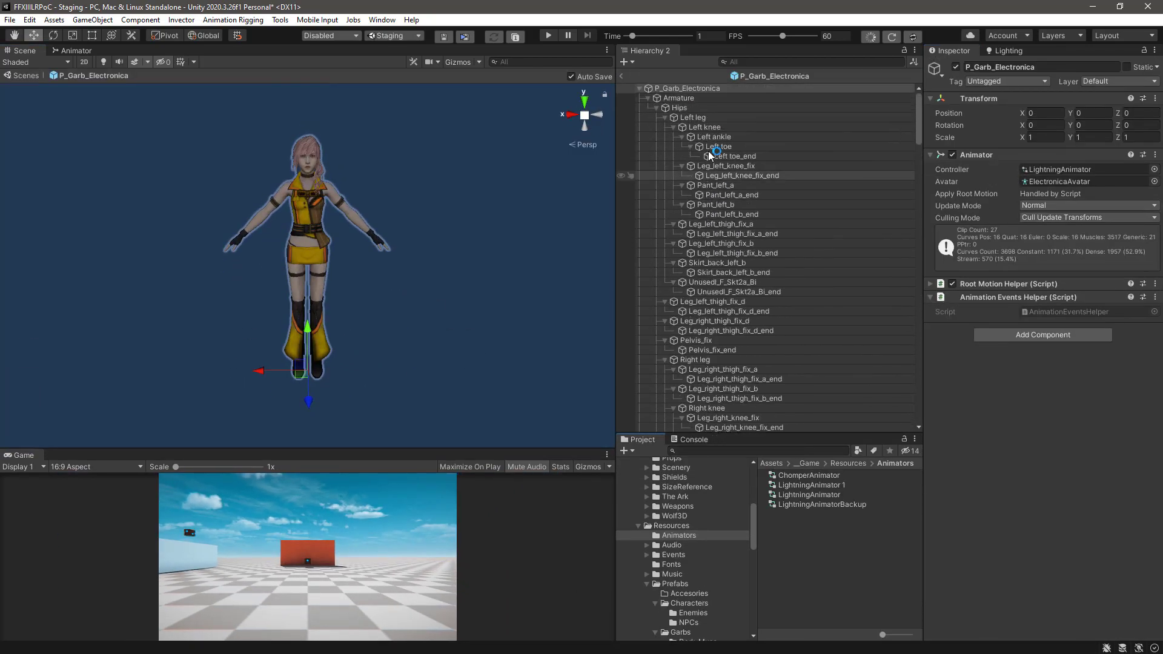
Step: Examine the spine and chest bones in the Electronica armature to find a parent for the back socket
{"action": "left_click", "coordinate": [665, 118]}
{"action": "scroll", "coordinate": [697, 176], "scroll_direction": "down", "scroll_amount": 6}
{"action": "left_click", "coordinate": [696, 271]}
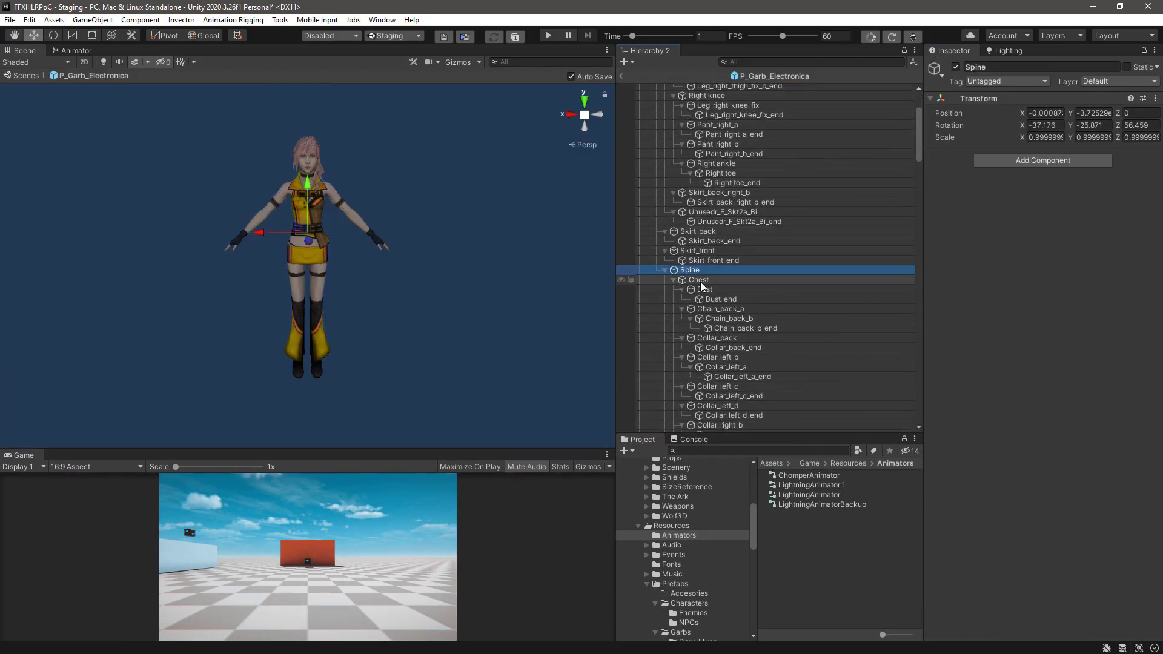
{"action": "left_click", "coordinate": [700, 281]}
{"action": "left_click", "coordinate": [697, 290]}
{"action": "left_click", "coordinate": [682, 291]}
{"action": "left_click", "coordinate": [682, 300]}
{"action": "left_click", "coordinate": [681, 310]}
{"action": "left_click", "coordinate": [673, 280]}
{"action": "left_click", "coordinate": [704, 359]}
{"action": "left_click", "coordinate": [706, 407]}
{"action": "left_click", "coordinate": [704, 358]}
Step: Add an empty child object named SwordBackSocket to the upper torso bone and move it behind the upper back
{"action": "left_click_drag", "start_coordinate": [440, 288], "coordinate": [205, 295], "text": "alt"}
{"action": "right_click", "coordinate": [701, 360]}
{"action": "left_click", "coordinate": [735, 296]}
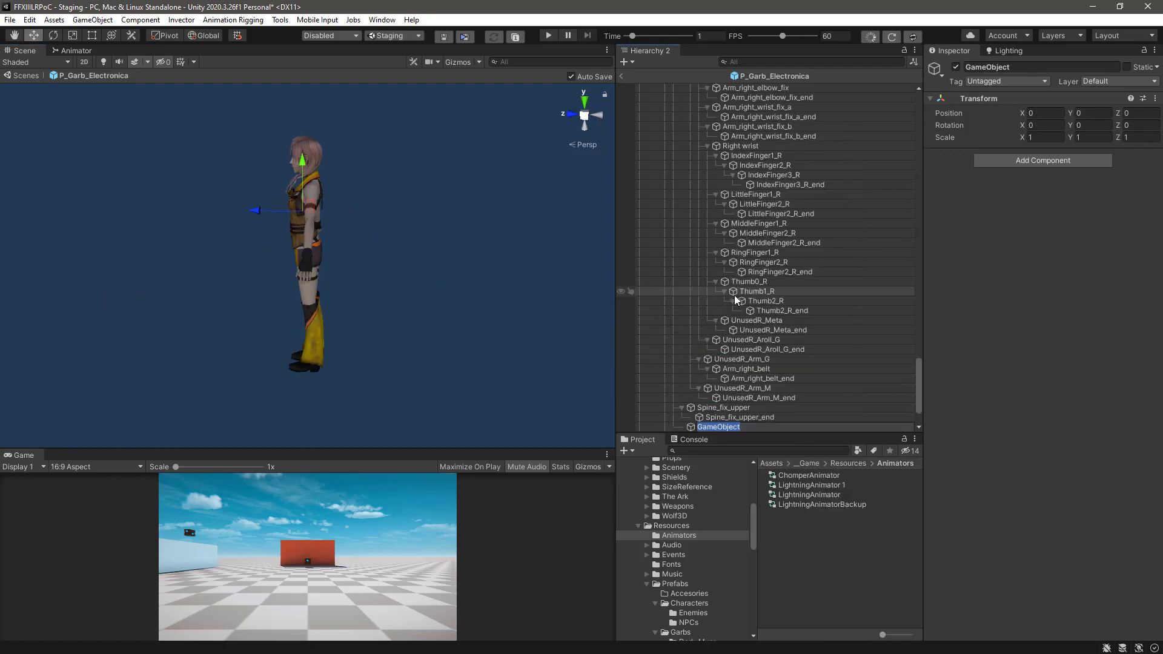
{"action": "type", "text": "SwordBackSocjet"}
{"action": "key", "text": "BackSpace"}
{"action": "key", "text": "BackSpace"}
{"action": "type", "text": "ket"}
{"action": "key", "text": "Return"}
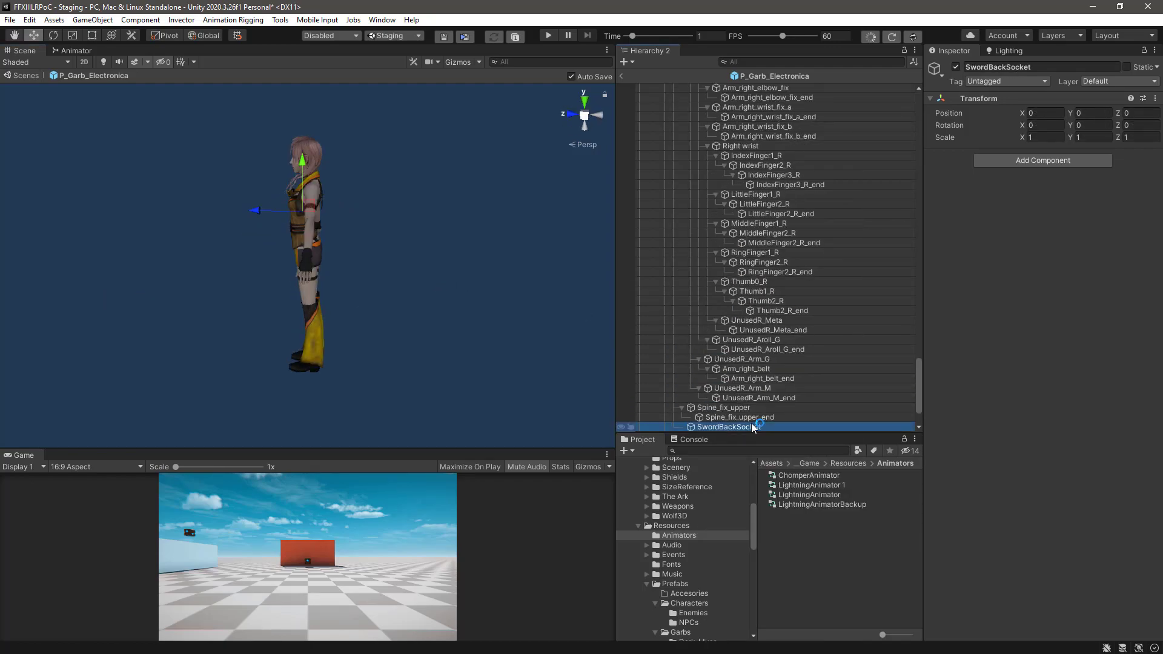
{"action": "left_click_drag", "start_coordinate": [259, 211], "coordinate": [283, 222]}
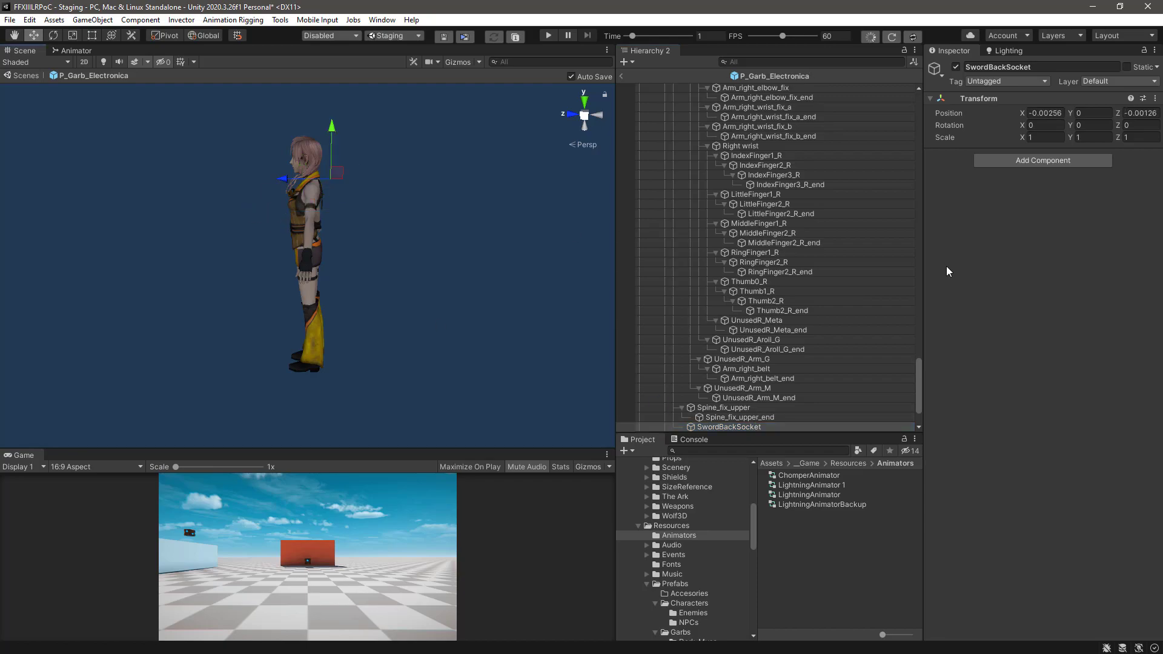
Step: Add an Equipment Viewer component to SwordBackSocket with the equipment part 1: Weapon
{"action": "left_click", "coordinate": [1042, 160]}
{"action": "type", "text": "equipment"}
{"action": "left_click", "coordinate": [1038, 211]}
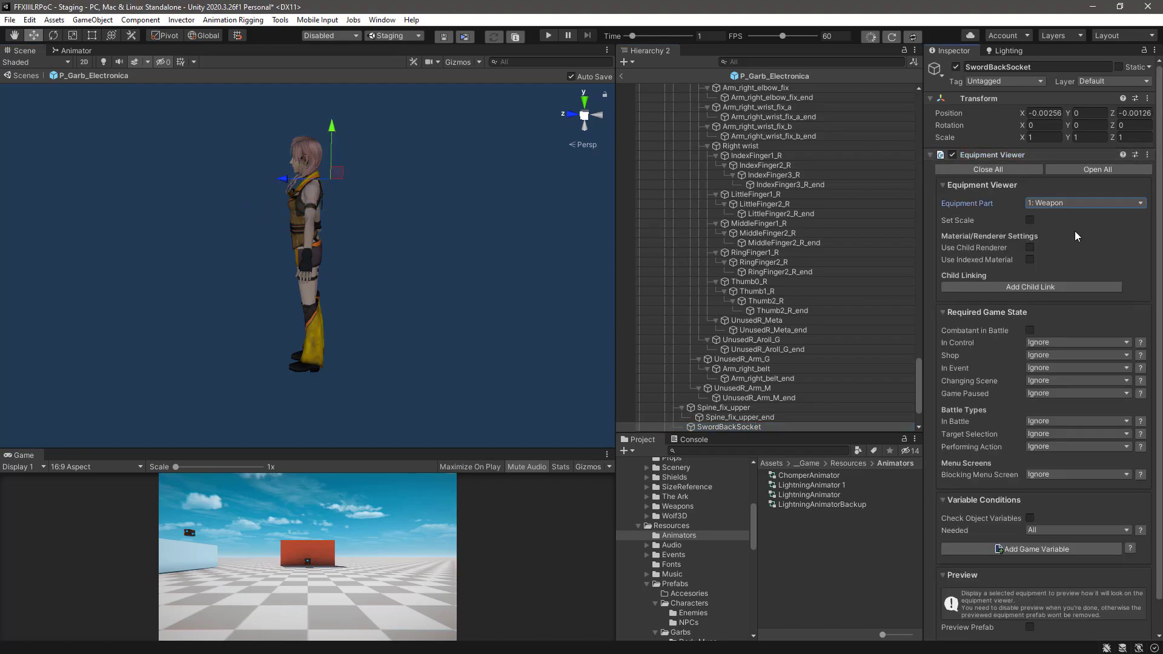
Step: Add a game variable condition to SwordBackSocket's Equipment Viewer with the key WeaponDrawn and type Bool
{"action": "left_click", "coordinate": [1066, 549]}
{"action": "scroll", "coordinate": [1064, 494], "scroll_direction": "down", "scroll_amount": 5}
{"action": "left_click", "coordinate": [1059, 424]}
{"action": "type", "text": "WeaponD"}
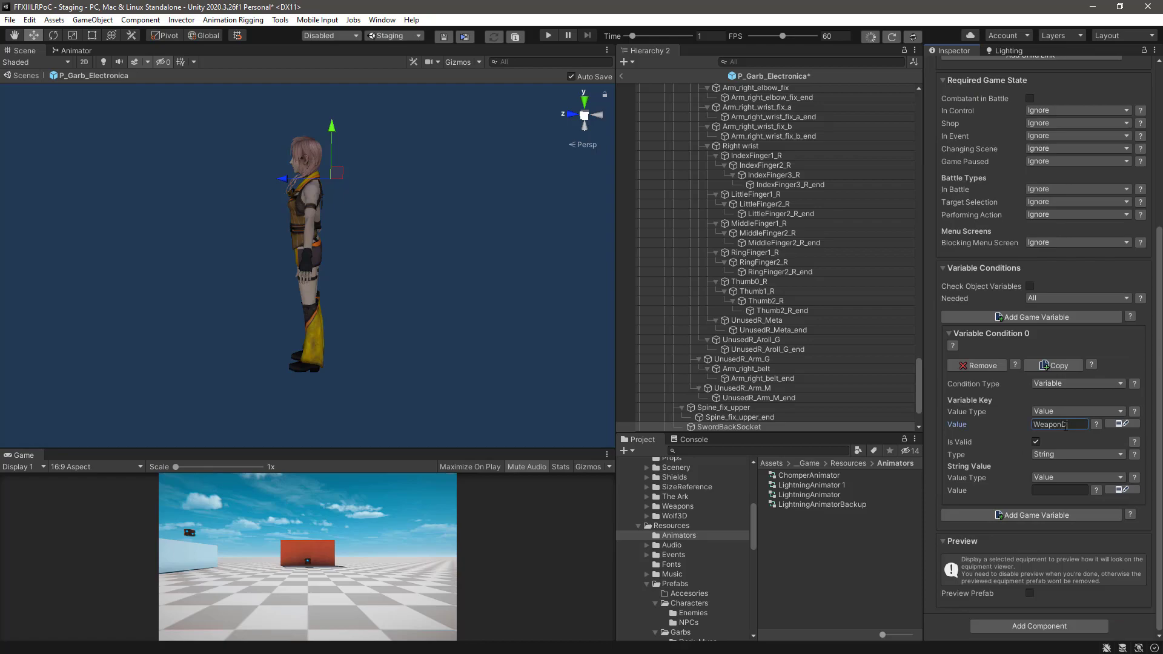
{"action": "left_click", "coordinate": [1078, 455]}
{"action": "left_click", "coordinate": [1064, 481]}
Step: Locate the Right wrist bone in the armature hierarchy, collapsing the surrounding arm and finger branches
{"action": "left_click_drag", "start_coordinate": [918, 373], "coordinate": [918, 347]}
{"action": "left_click", "coordinate": [710, 250]}
{"action": "left_click", "coordinate": [699, 258]}
{"action": "left_click", "coordinate": [699, 268]}
{"action": "left_click", "coordinate": [699, 283]}
{"action": "left_click", "coordinate": [707, 292]}
{"action": "left_click", "coordinate": [707, 301]}
{"action": "left_click", "coordinate": [736, 282]}
{"action": "left_click", "coordinate": [707, 311]}
{"action": "left_click", "coordinate": [727, 321]}
{"action": "left_click_drag", "start_coordinate": [309, 307], "coordinate": [410, 304], "text": "alt"}
{"action": "left_click", "coordinate": [715, 331]}
{"action": "left_click", "coordinate": [717, 341]}
{"action": "left_click", "coordinate": [716, 349]}
{"action": "left_click", "coordinate": [716, 360]}
{"action": "left_click", "coordinate": [716, 369]}
{"action": "left_click", "coordinate": [717, 379]}
Step: Add an empty child object named WeaponSocket to the Right wrist bone and position it at the right hand
{"action": "right_click", "coordinate": [717, 382]}
{"action": "left_click", "coordinate": [782, 285]}
{"action": "type", "text": "WeaponS"}
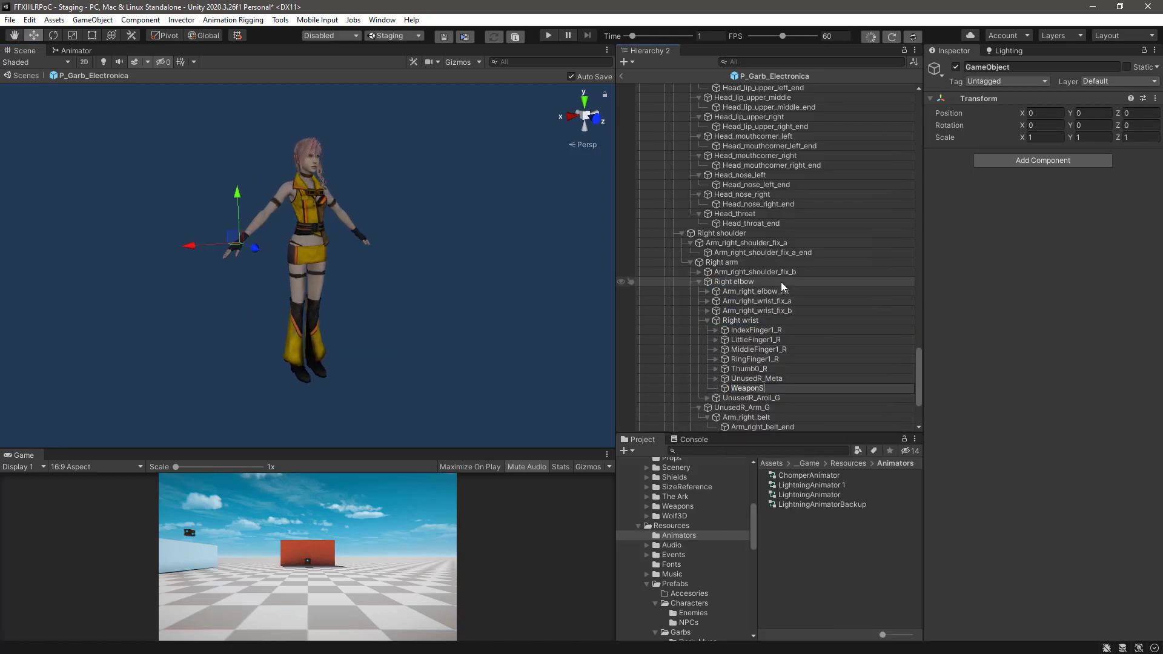
{"action": "type", "text": "ocket"}
{"action": "key", "text": "Return"}
{"action": "left_click_drag", "start_coordinate": [340, 315], "coordinate": [273, 322], "text": "alt"}
{"action": "left_click", "coordinate": [381, 322]}
{"action": "left_click", "coordinate": [788, 388]}
Step: Add an Equipment Viewer component to WeaponSocket with the equipment part 1: Weapon
{"action": "left_click", "coordinate": [1062, 160]}
{"action": "left_click", "coordinate": [1065, 216]}
{"action": "left_click", "coordinate": [1076, 204]}
{"action": "left_click", "coordinate": [1077, 228]}
Step: Add a game variable condition to WeaponSocket's Equipment Viewer with the key WeaponDrawn, type Bool and Is Valid enabled
{"action": "scroll", "coordinate": [1048, 516], "scroll_direction": "down", "scroll_amount": 3}
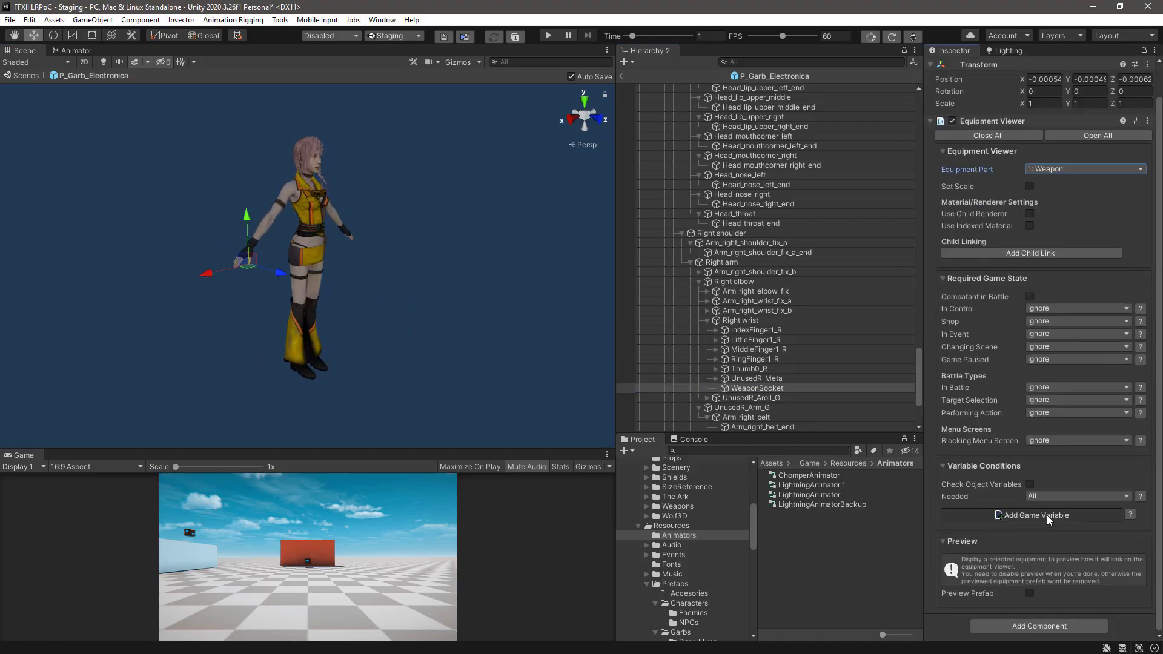
{"action": "left_click", "coordinate": [1048, 515]}
{"action": "scroll", "coordinate": [1047, 516], "scroll_direction": "down", "scroll_amount": 5}
{"action": "left_click", "coordinate": [1058, 455]}
{"action": "left_click", "coordinate": [1058, 481]}
{"action": "left_click", "coordinate": [1053, 461]}
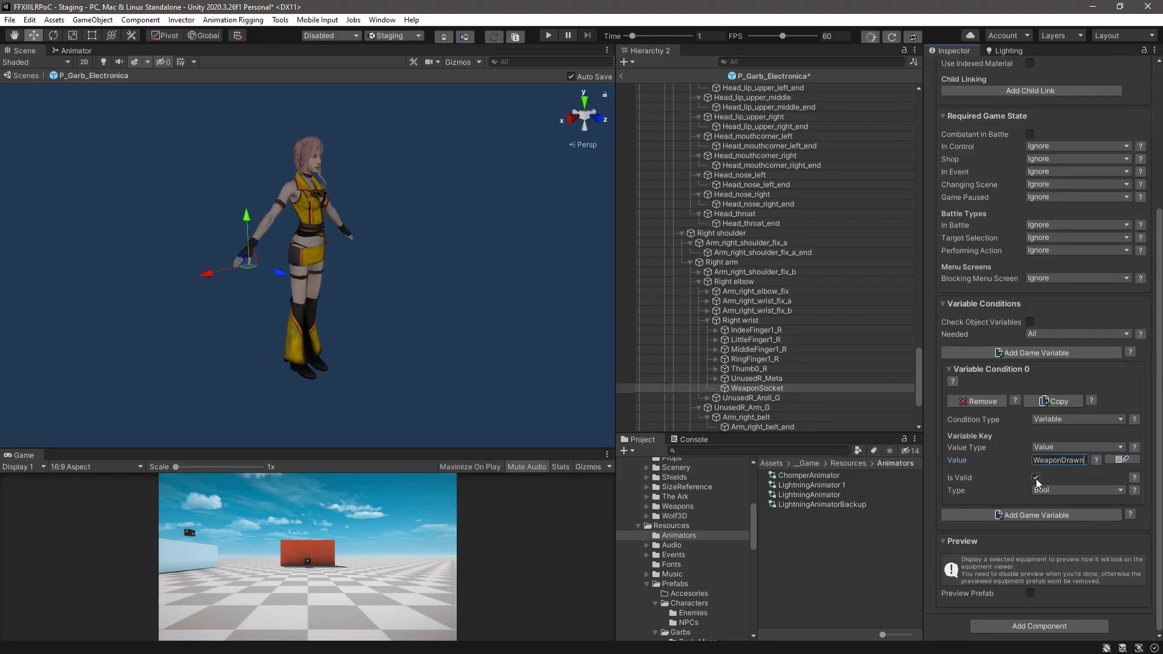
Step: Add an empty child object named ShieldSocket to the Left wrist bone
{"action": "scroll", "coordinate": [779, 309], "scroll_direction": "up", "scroll_amount": 20}
{"action": "left_click", "coordinate": [337, 224]}
{"action": "scroll", "coordinate": [770, 303], "scroll_direction": "up", "scroll_amount": 12}
{"action": "scroll", "coordinate": [727, 163], "scroll_direction": "down", "scroll_amount": 6}
{"action": "left_click", "coordinate": [740, 227]}
{"action": "right_click", "coordinate": [740, 227]}
{"action": "left_click", "coordinate": [791, 281]}
{"action": "type", "text": "ShieldSocket"}
{"action": "key", "text": "Return"}
Step: Add an Equipment Viewer component to ShieldSocket with the equipment part 2: Shield
{"action": "left_click", "coordinate": [1042, 160]}
{"action": "left_click", "coordinate": [1042, 203]}
{"action": "left_click", "coordinate": [1069, 203]}
{"action": "left_click", "coordinate": [1068, 245]}
{"action": "scroll", "coordinate": [1027, 599], "scroll_direction": "down", "scroll_amount": 1}
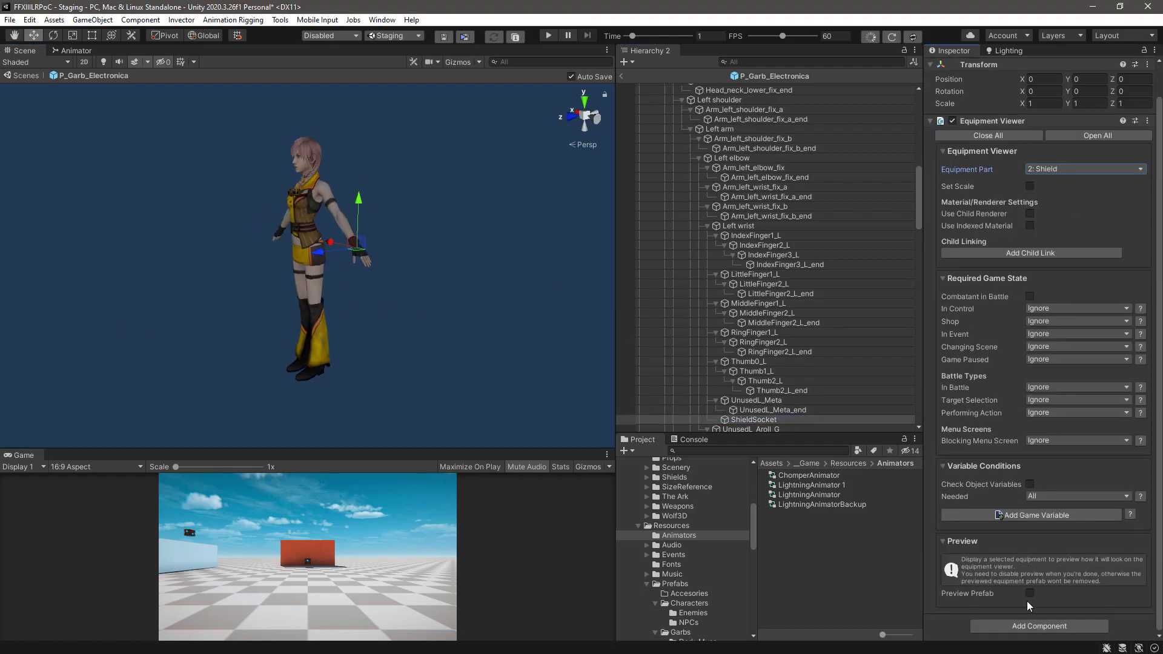
Step: Preview the armor 2: Double Cross on ShieldSocket
{"action": "left_click", "coordinate": [1030, 593]}
{"action": "scroll", "coordinate": [1029, 593], "scroll_direction": "down", "scroll_amount": 2}
{"action": "left_click", "coordinate": [1029, 557]}
{"action": "left_click", "coordinate": [1076, 570]}
{"action": "left_click", "coordinate": [1069, 608]}
Step: Rotate and move ShieldSocket until the previewed shield lines up with the character's left forearm
{"action": "left_click_drag", "start_coordinate": [478, 315], "coordinate": [347, 360], "text": "alt"}
{"action": "key", "text": "e"}
{"action": "left_click_drag", "start_coordinate": [272, 231], "coordinate": [233, 303]}
{"action": "left_click_drag", "start_coordinate": [276, 296], "coordinate": [330, 295]}
{"action": "key", "text": "w"}
{"action": "left_click_drag", "start_coordinate": [295, 226], "coordinate": [295, 256]}
{"action": "left_click_drag", "start_coordinate": [473, 272], "coordinate": [243, 285], "text": "alt"}
{"action": "left_click_drag", "start_coordinate": [286, 289], "coordinate": [247, 292]}
{"action": "key", "text": "e"}
{"action": "left_click_drag", "start_coordinate": [227, 266], "coordinate": [193, 241]}
{"action": "key", "text": "w"}
{"action": "left_click_drag", "start_coordinate": [192, 345], "coordinate": [394, 312], "text": "alt"}
{"action": "key", "text": "e"}
{"action": "left_click_drag", "start_coordinate": [451, 257], "coordinate": [410, 208]}
{"action": "key", "text": "w"}
{"action": "mouse_move", "coordinate": [438, 307]}
{"action": "left_mouse_down", "text": "alt"}
{"action": "mouse_move", "coordinate": [140, 311]}
{"action": "mouse_move", "coordinate": [443, 305]}
{"action": "left_mouse_up", "text": "alt"}
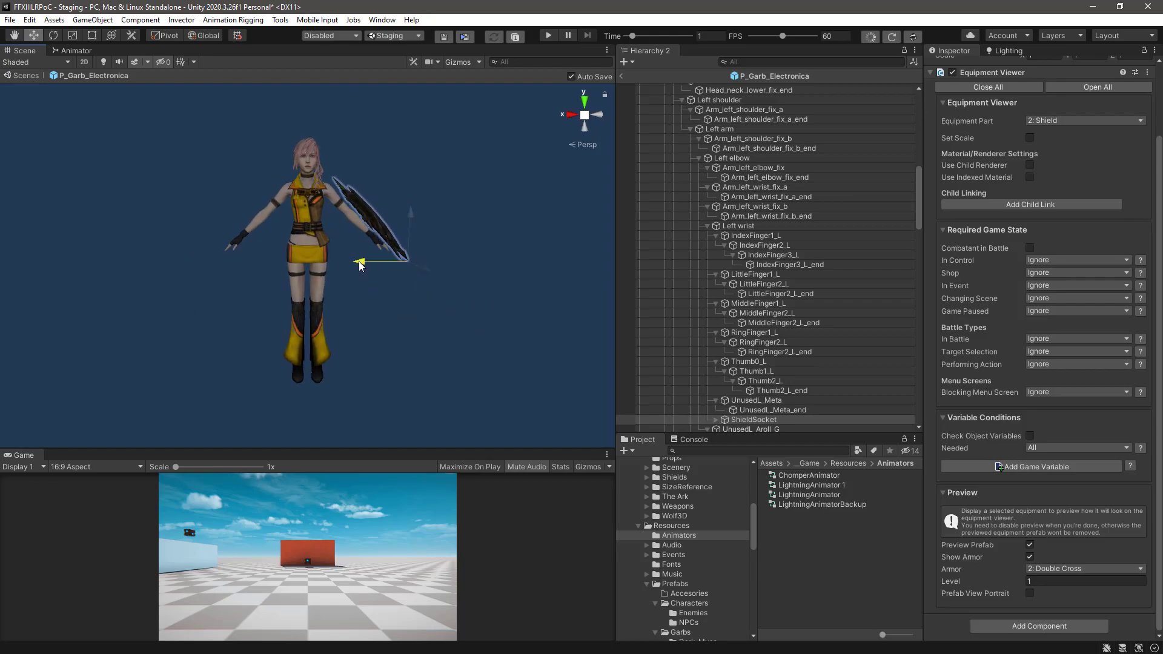
Step: Turn off the shield preview and delete the leftover P_Shields_Double_Cross(Clone) under ShieldSocket
{"action": "left_click", "coordinate": [446, 314]}
{"action": "scroll", "coordinate": [781, 368], "scroll_direction": "down", "scroll_amount": 5}
{"action": "left_click", "coordinate": [368, 216]}
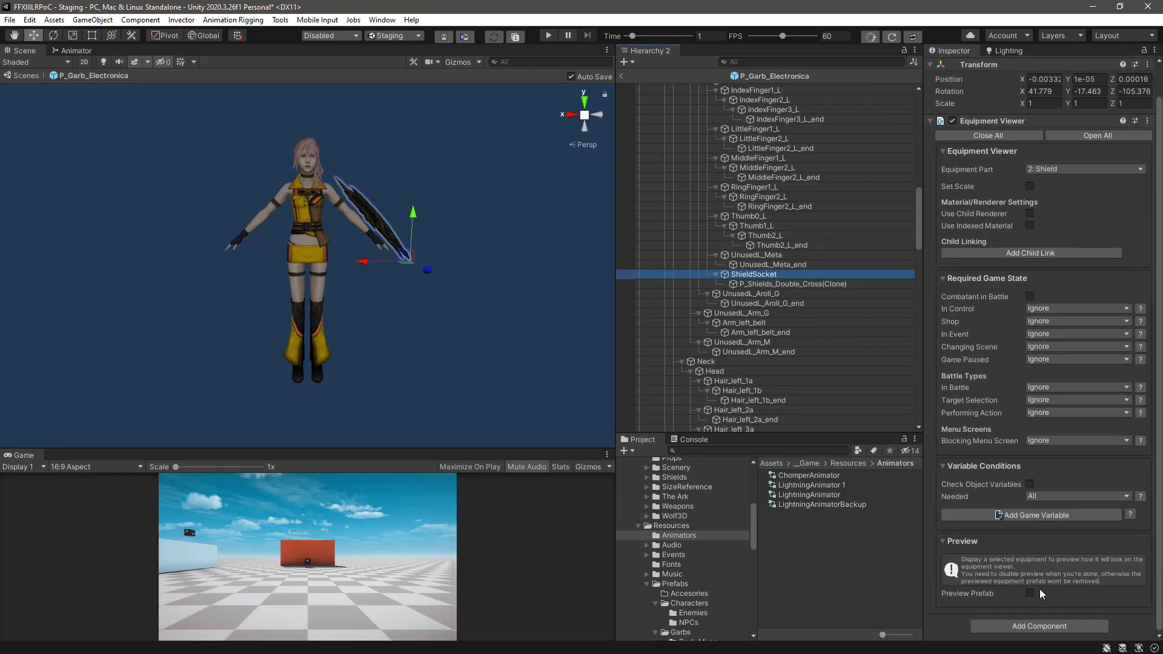
{"action": "left_click", "coordinate": [943, 540]}
{"action": "scroll", "coordinate": [839, 303], "scroll_direction": "down", "scroll_amount": 1}
{"action": "left_click", "coordinate": [802, 248]}
{"action": "key", "text": "Delete"}
{"action": "left_click", "coordinate": [760, 237]}
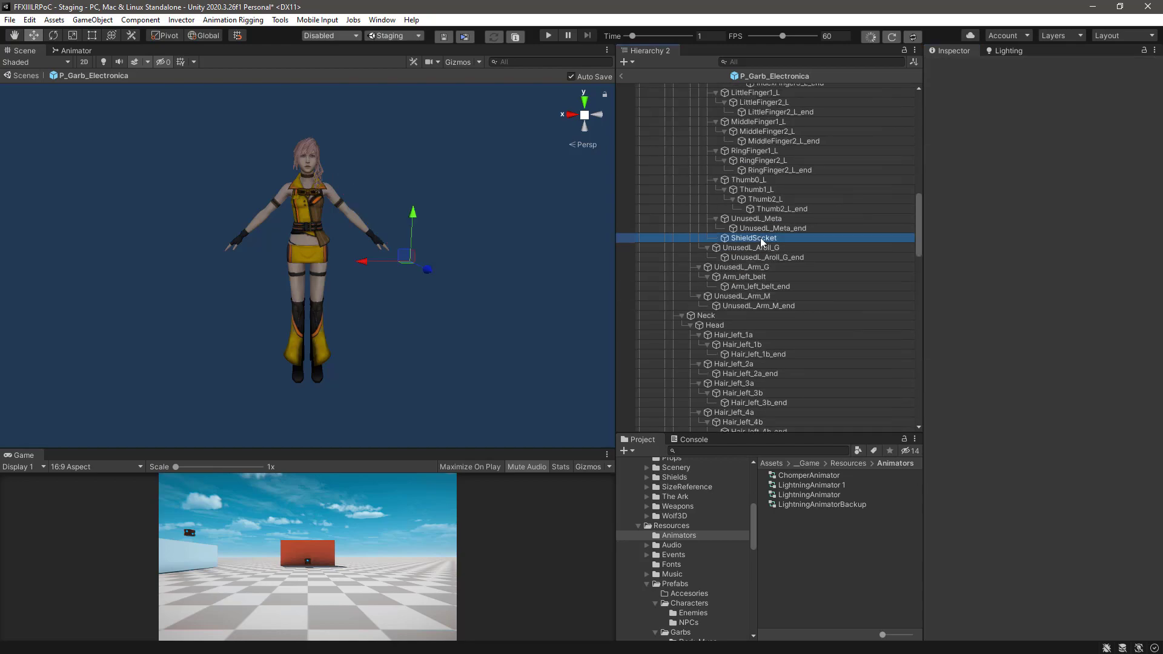
Step: Select SwordBackSocket and preview a weapon prefab on it
{"action": "scroll", "coordinate": [707, 273], "scroll_direction": "down", "scroll_amount": 15}
{"action": "scroll", "coordinate": [707, 274], "scroll_direction": "down", "scroll_amount": 9}
{"action": "left_click", "coordinate": [729, 369]}
{"action": "scroll", "coordinate": [1071, 505], "scroll_direction": "down", "scroll_amount": 6}
{"action": "left_click", "coordinate": [1087, 597]}
{"action": "scroll", "coordinate": [1086, 594], "scroll_direction": "down", "scroll_amount": 2}
Step: Rotate and raise SwordBackSocket so the previewed sword sits across the character's back, and turn off the preview
{"action": "left_click_drag", "start_coordinate": [521, 297], "coordinate": [337, 348], "text": "alt"}
{"action": "key", "text": "e"}
{"action": "left_click_drag", "start_coordinate": [279, 200], "coordinate": [350, 267]}
{"action": "key", "text": "w"}
{"action": "left_click_drag", "start_coordinate": [283, 127], "coordinate": [282, 107]}
{"action": "left_click_drag", "start_coordinate": [428, 309], "coordinate": [270, 152], "text": "alt"}
{"action": "left_click_drag", "start_coordinate": [270, 182], "coordinate": [745, 243], "text": "alt"}
{"action": "left_click", "coordinate": [1030, 545]}
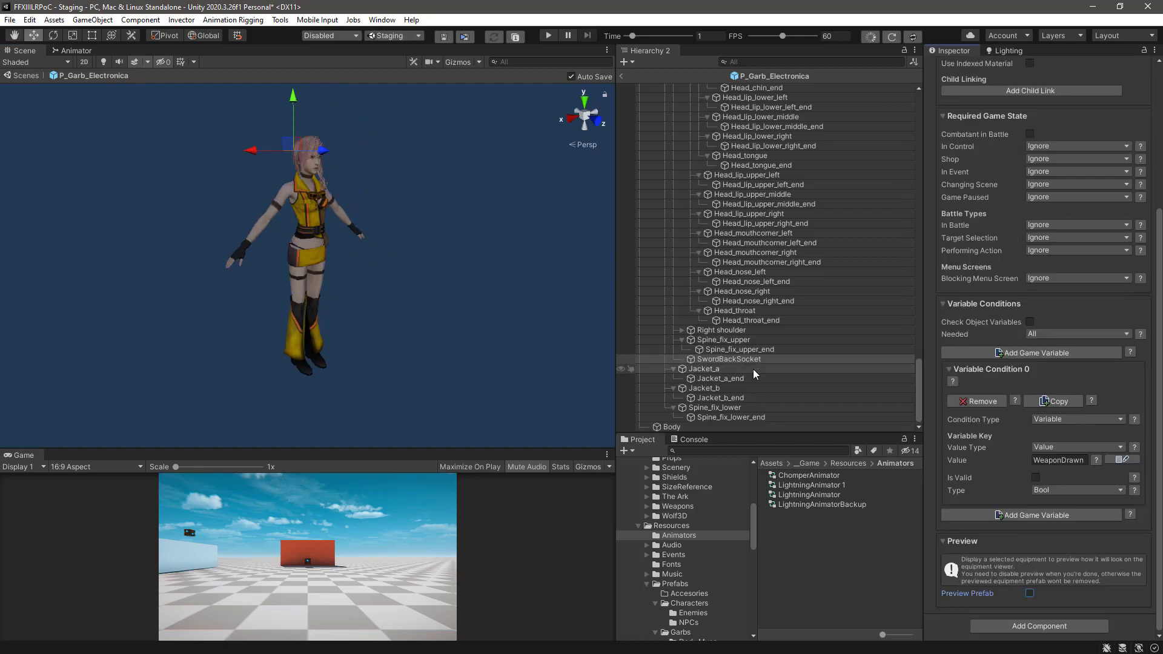
Step: Select WeaponSocket under the Right wrist bone and preview the CrimsonBlitz weapon on it
{"action": "left_click", "coordinate": [232, 260]}
{"action": "left_click", "coordinate": [718, 332]}
{"action": "key", "text": "Right"}
{"action": "scroll", "coordinate": [721, 337], "scroll_direction": "down", "scroll_amount": 6}
{"action": "left_click", "coordinate": [735, 358]}
{"action": "scroll", "coordinate": [734, 346], "scroll_direction": "up", "scroll_amount": 2}
{"action": "left_click", "coordinate": [739, 345]}
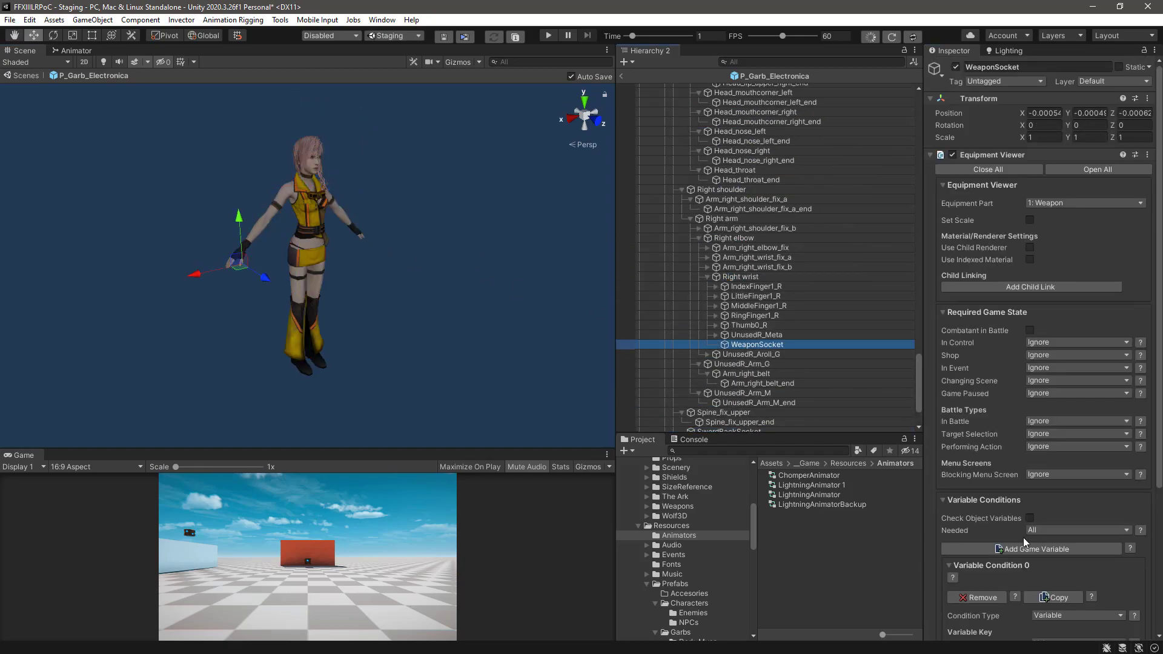
{"action": "scroll", "coordinate": [999, 427], "scroll_direction": "down", "scroll_amount": 7}
{"action": "left_click", "coordinate": [1029, 546]}
Step: Rotate and move WeaponSocket until the previewed sword's grip sits in the character's right hand
{"action": "left_click_drag", "start_coordinate": [388, 267], "coordinate": [755, 337], "text": "alt"}
{"action": "scroll", "coordinate": [1030, 351], "scroll_direction": "up", "scroll_amount": 7}
{"action": "key", "text": "e"}
{"action": "left_click_drag", "start_coordinate": [338, 293], "coordinate": [839, 493]}
{"action": "left_click_drag", "start_coordinate": [564, 303], "coordinate": [175, 276], "text": "alt"}
{"action": "left_click_drag", "start_coordinate": [175, 276], "coordinate": [418, 303], "text": "alt"}
{"action": "left_click_drag", "start_coordinate": [418, 303], "coordinate": [257, 314], "text": "alt"}
{"action": "key", "text": "w"}
{"action": "left_click_drag", "start_coordinate": [191, 264], "coordinate": [374, 275]}
{"action": "scroll", "coordinate": [374, 274], "scroll_direction": "up", "scroll_amount": 8}
{"action": "scroll", "coordinate": [374, 279], "scroll_direction": "down", "scroll_amount": 8}
{"action": "key", "text": "e"}
{"action": "left_click_drag", "start_coordinate": [305, 339], "coordinate": [315, 337]}
{"action": "mouse_move", "coordinate": [315, 336]}
{"action": "left_mouse_down", "text": "alt"}
{"action": "mouse_move", "coordinate": [242, 282]}
{"action": "mouse_move", "coordinate": [280, 291]}
{"action": "mouse_move", "coordinate": [311, 325]}
{"action": "left_mouse_up", "text": "alt"}
{"action": "key", "text": "w"}
{"action": "left_click_drag", "start_coordinate": [307, 255], "coordinate": [306, 245]}
{"action": "left_click_drag", "start_coordinate": [306, 245], "coordinate": [150, 260], "text": "alt"}
{"action": "left_click", "coordinate": [197, 249]}
{"action": "left_click", "coordinate": [195, 250]}
Step: Turn off the weapon preview and delete the leftover P_Weapons_CrimsonBlitz(Clone) under WeaponSocket
{"action": "left_click", "coordinate": [757, 345]}
{"action": "mouse_move", "coordinate": [150, 260]}
{"action": "left_mouse_down", "text": "alt"}
{"action": "mouse_move", "coordinate": [501, 333]}
{"action": "mouse_move", "coordinate": [487, 330]}
{"action": "left_mouse_up", "text": "alt"}
{"action": "scroll", "coordinate": [1034, 527], "scroll_direction": "down", "scroll_amount": 5}
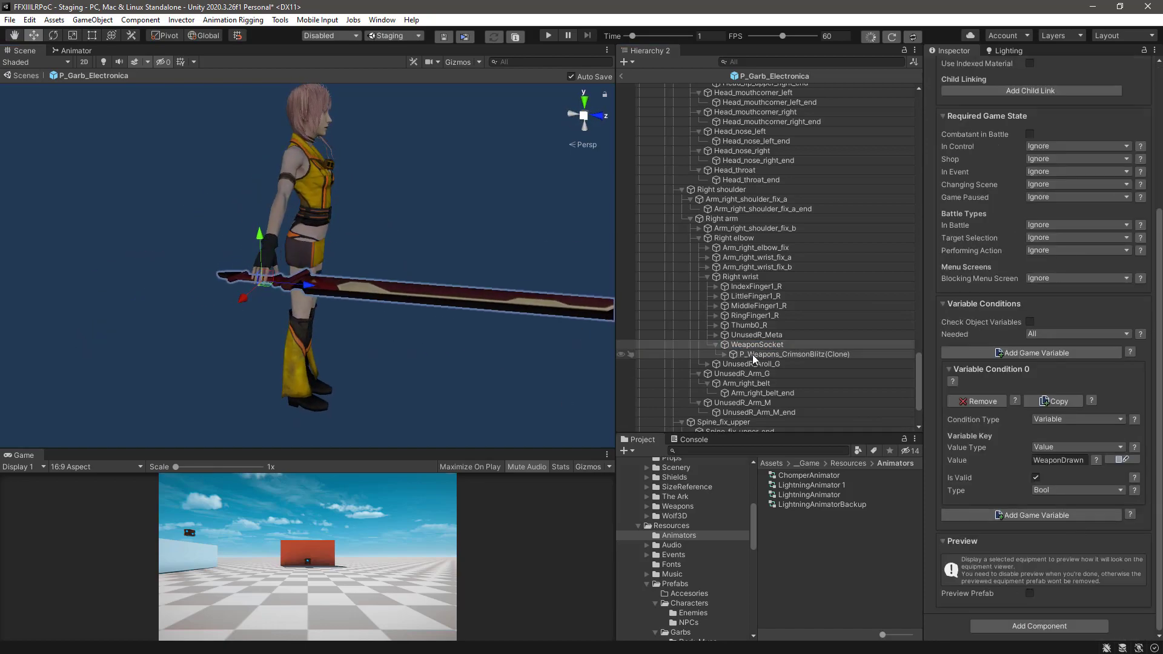
{"action": "left_click", "coordinate": [753, 355]}
{"action": "key", "text": "Delete"}
{"action": "left_click", "coordinate": [739, 345]}
Step: Collapse the Armature hierarchy of P_Garb_Electronica and leave prefab editing to return to the Staging scene
{"action": "left_click_drag", "start_coordinate": [919, 382], "coordinate": [916, 109]}
{"action": "left_click", "coordinate": [648, 98]}
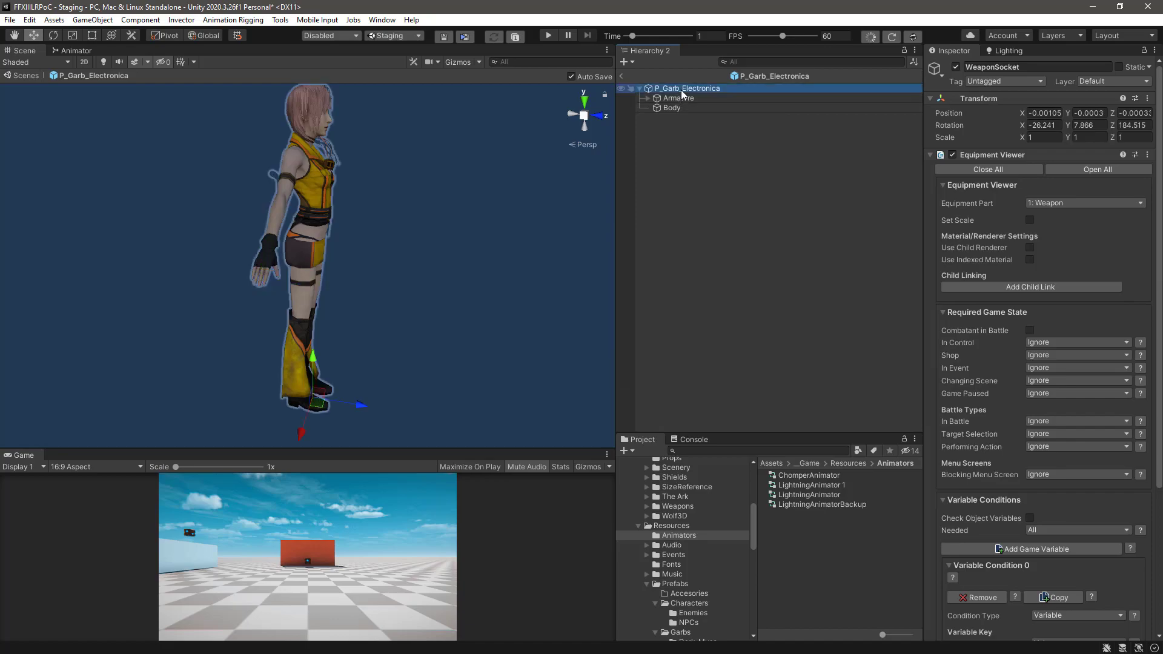
{"action": "left_click", "coordinate": [681, 89]}
{"action": "left_click", "coordinate": [624, 76]}
Step: Look through the garb prefab folders and examine P_Garb_Electronica in the Electronica folder
{"action": "left_click_drag", "start_coordinate": [715, 433], "coordinate": [714, 292]}
{"action": "scroll", "coordinate": [691, 462], "scroll_direction": "down", "scroll_amount": 2}
{"action": "left_click", "coordinate": [695, 447]}
{"action": "left_click", "coordinate": [696, 427]}
{"action": "left_click", "coordinate": [796, 334]}
{"action": "left_click", "coordinate": [697, 438]}
{"action": "left_click", "coordinate": [794, 335]}
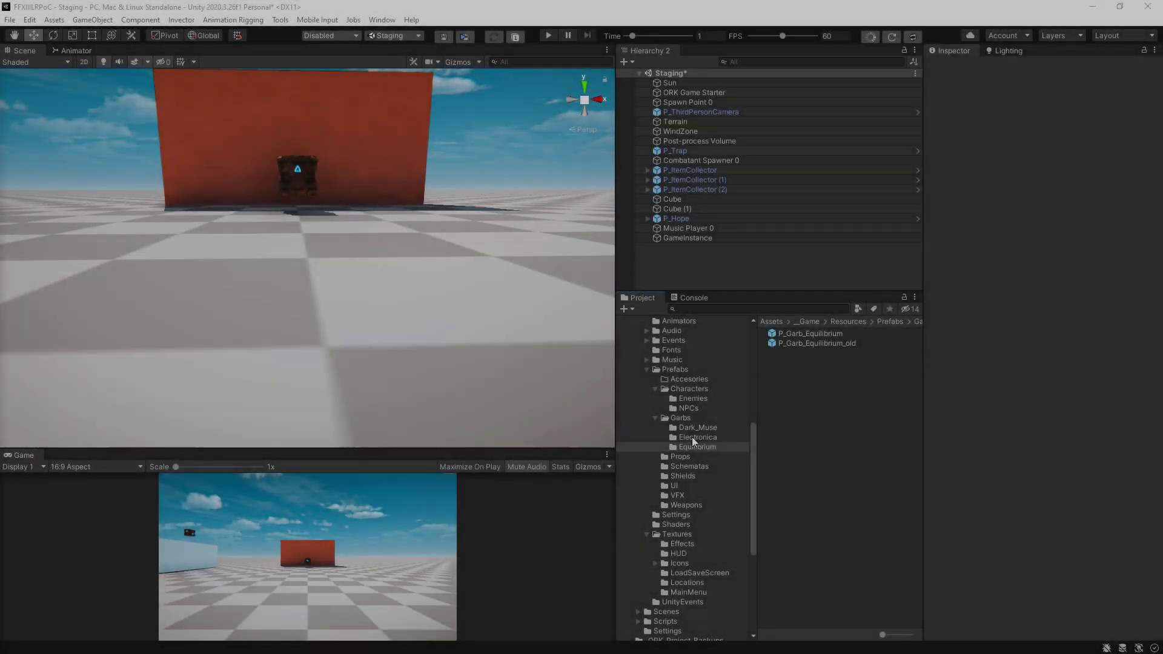
{"action": "left_click", "coordinate": [693, 438]}
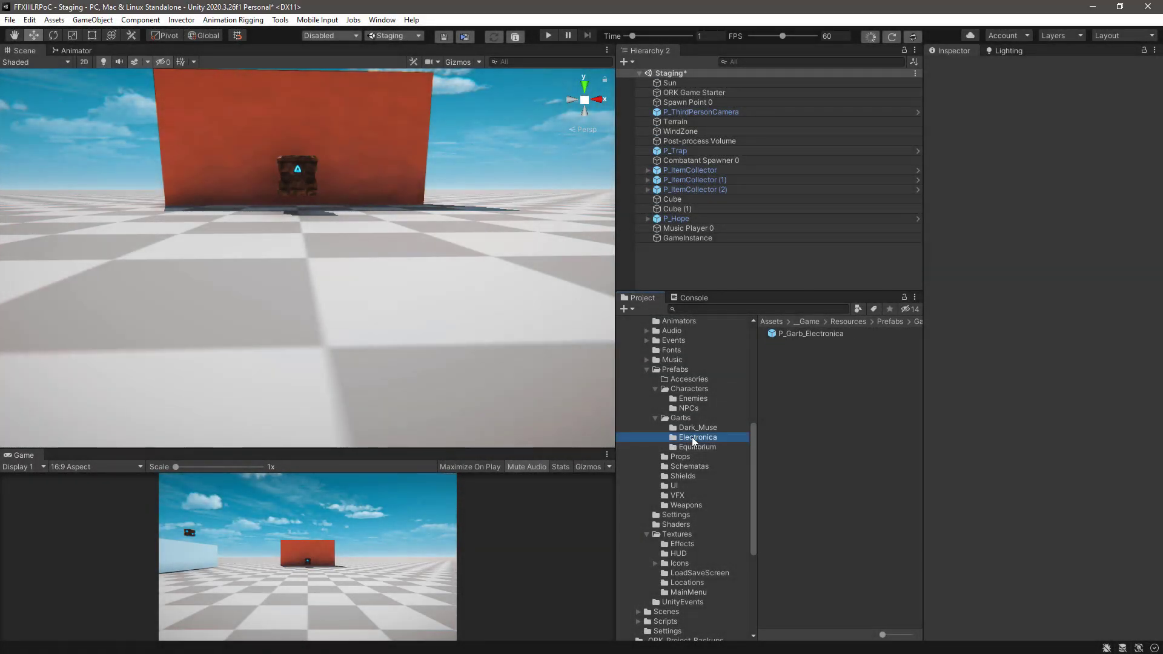
{"action": "left_click", "coordinate": [794, 334]}
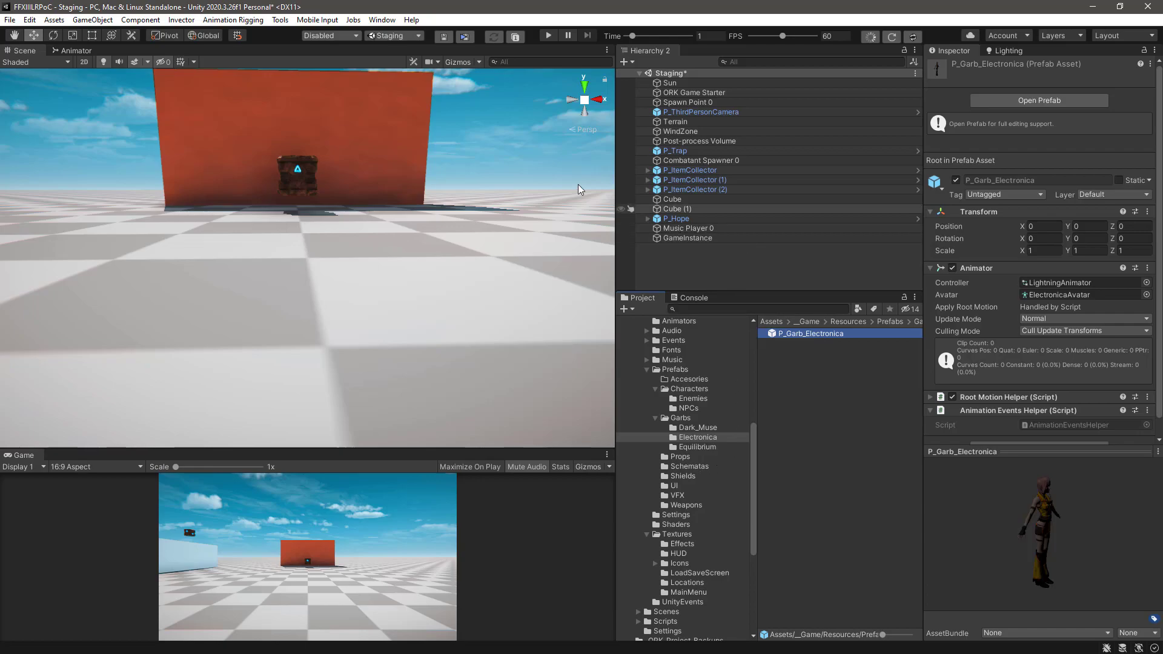
Step: Generate ORKConstants.cs and open the ORK Framework editor on the YellowSchemata combatant
{"action": "left_click", "coordinate": [31, 21]}
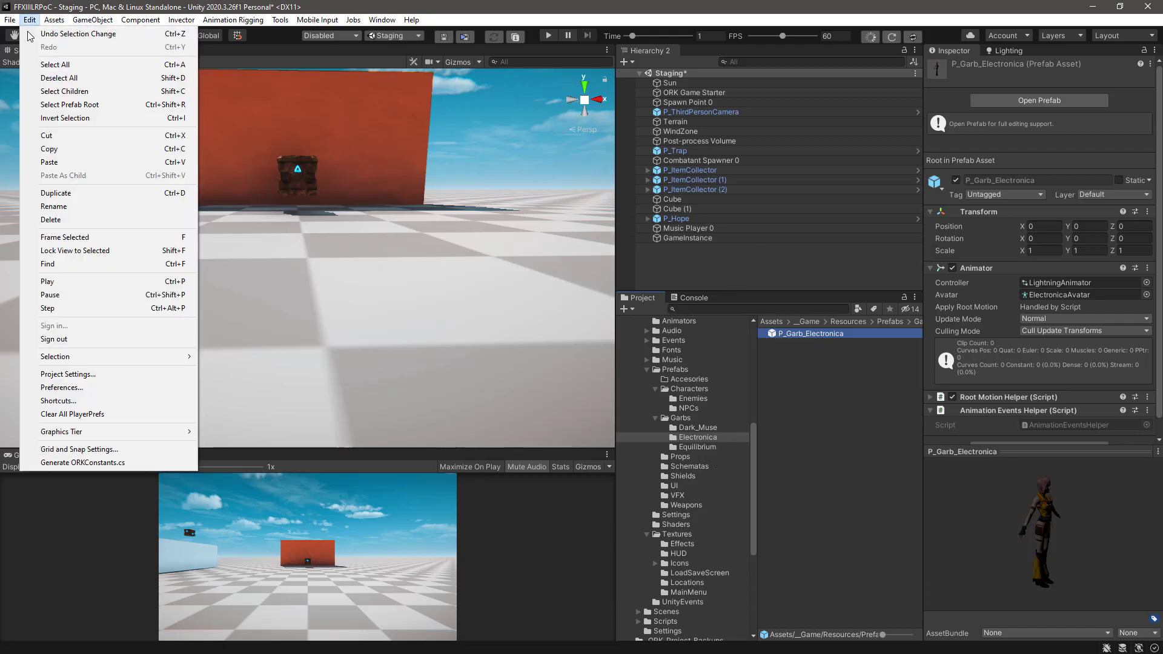
{"action": "left_click", "coordinate": [70, 463]}
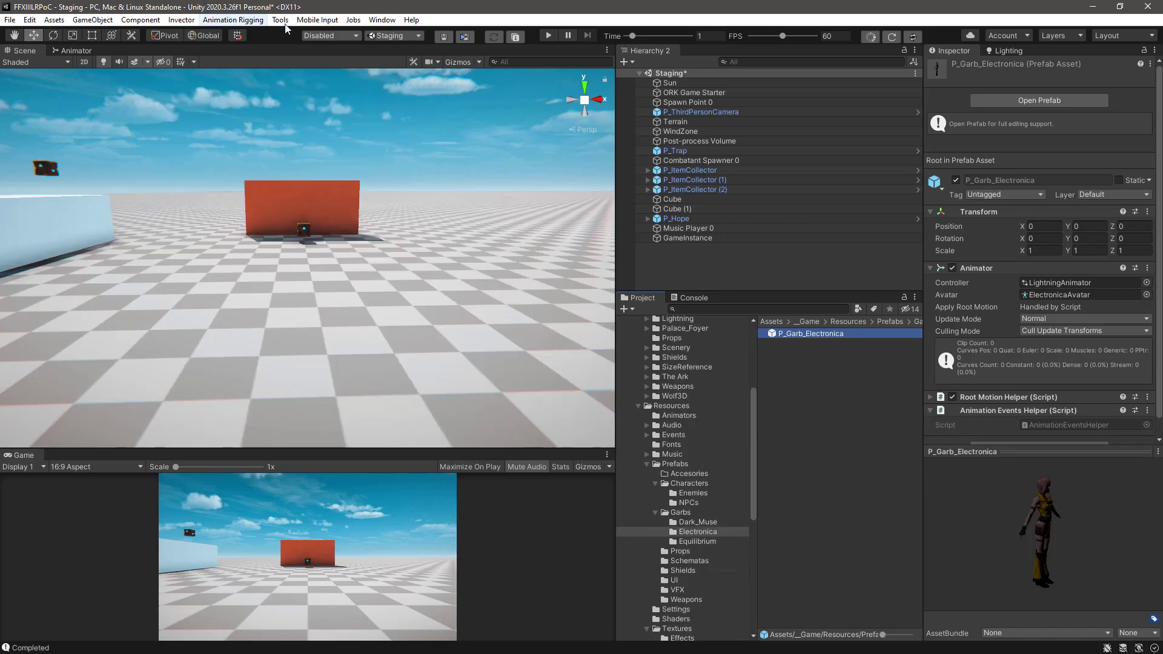
{"action": "left_click", "coordinate": [379, 22]}
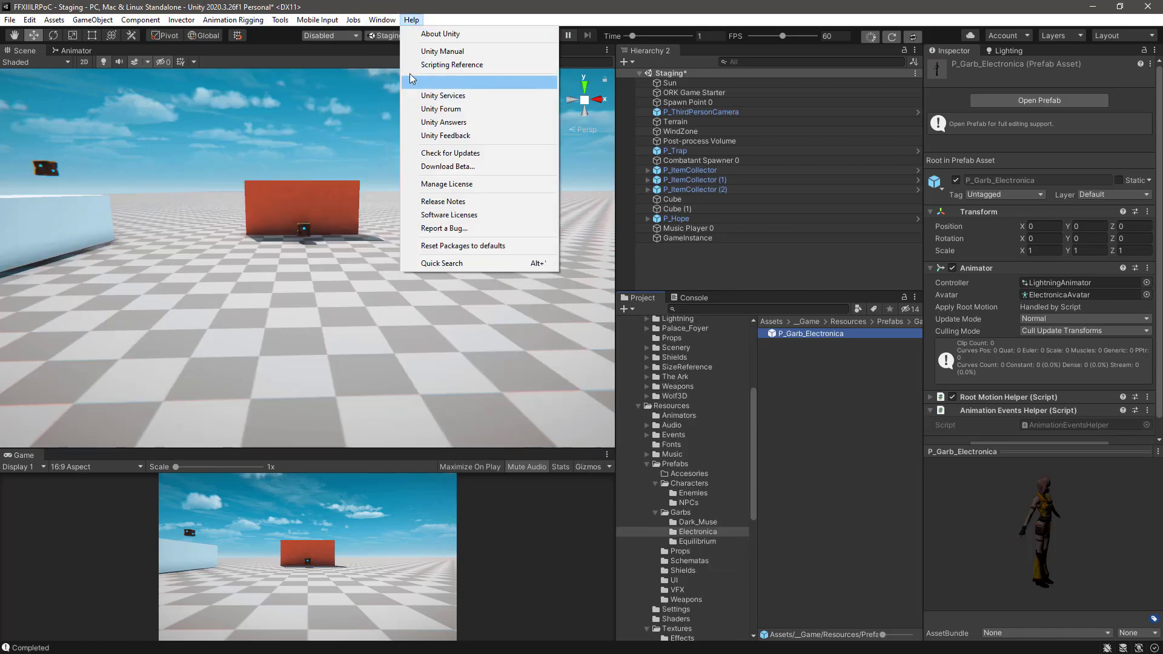
{"action": "left_click", "coordinate": [390, 124]}
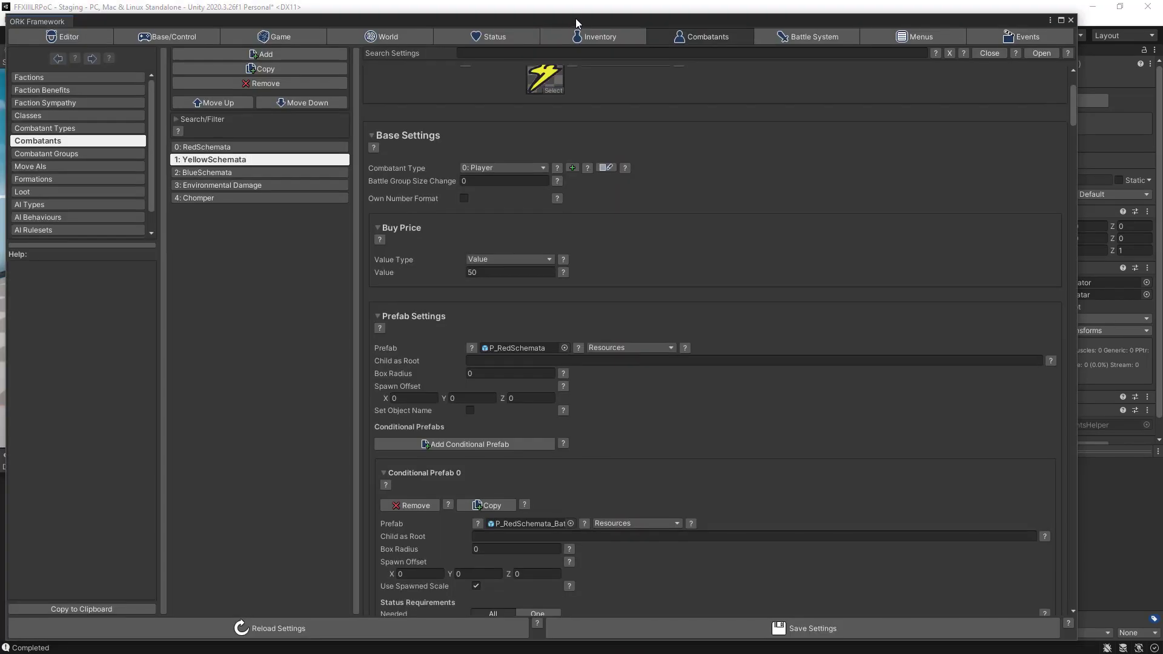
{"action": "left_click_drag", "start_coordinate": [576, 22], "coordinate": [603, 10]}
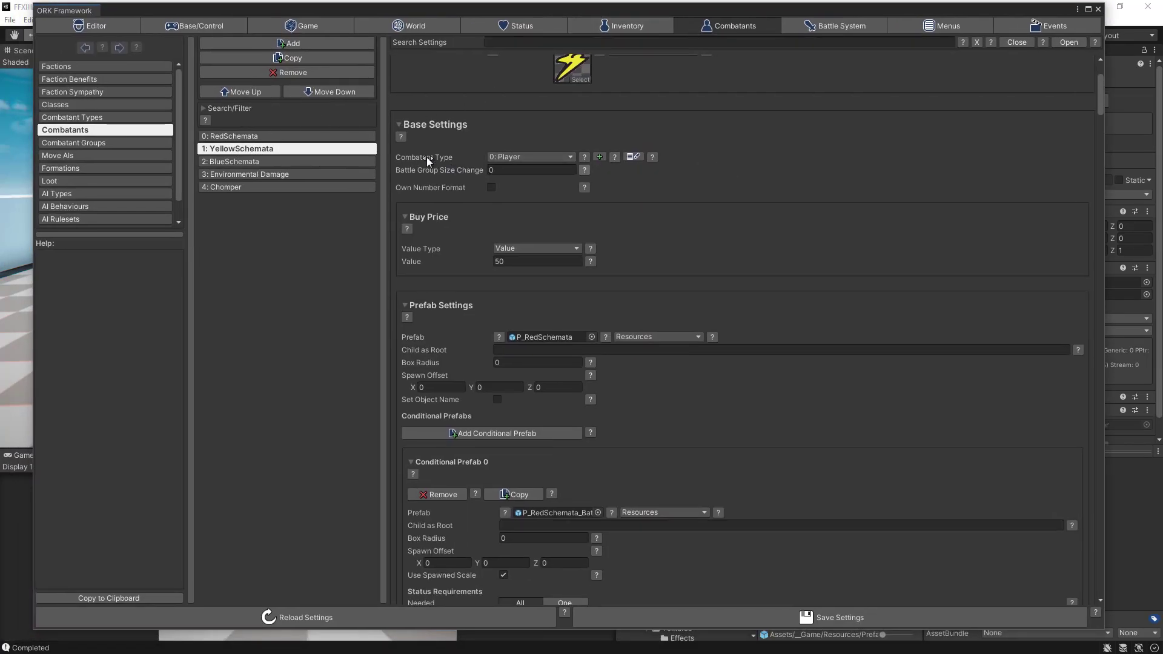
Step: Assign P_YellowSchemata as YellowSchemata's prefab and P_YellowSchemata_Battle as its conditional prefab, and save the settings
{"action": "scroll", "coordinate": [685, 267], "scroll_direction": "down", "scroll_amount": 3}
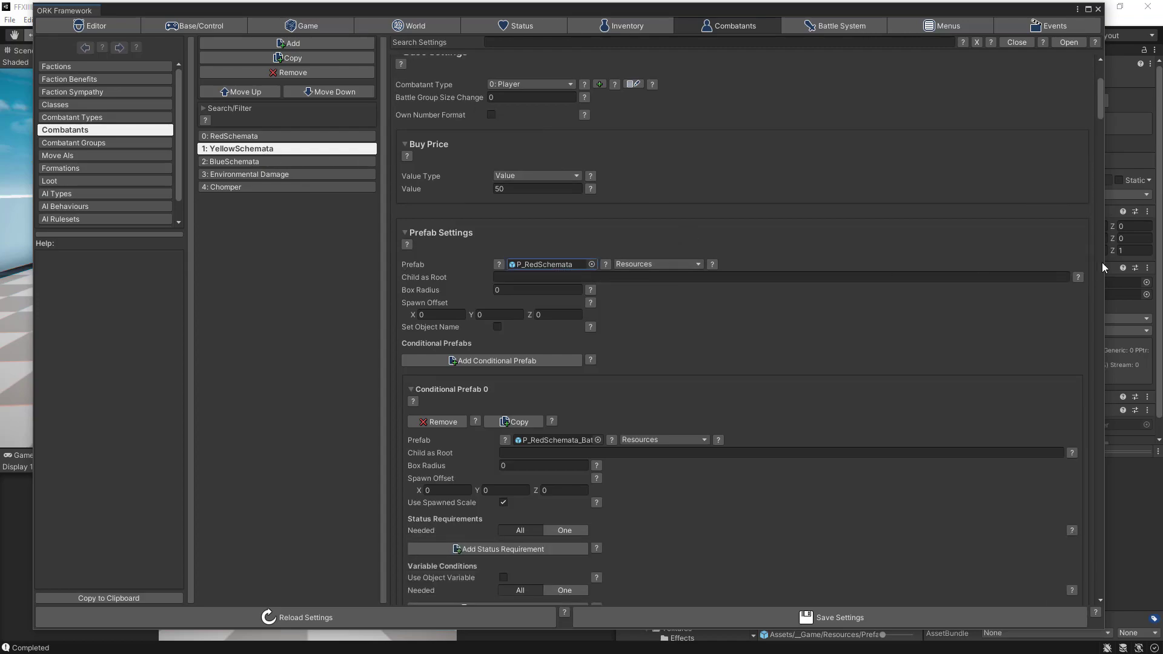
{"action": "left_click_drag", "start_coordinate": [1106, 260], "coordinate": [651, 261]}
{"action": "left_click_drag", "start_coordinate": [754, 468], "coordinate": [754, 515]}
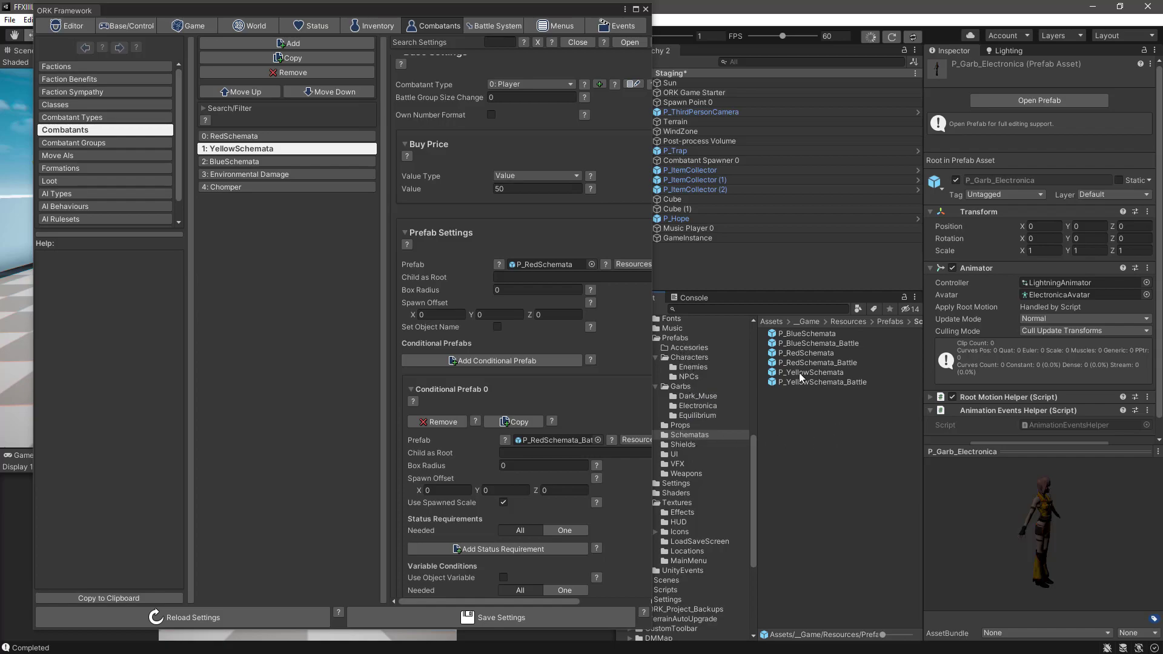
{"action": "left_click_drag", "start_coordinate": [800, 373], "coordinate": [554, 266]}
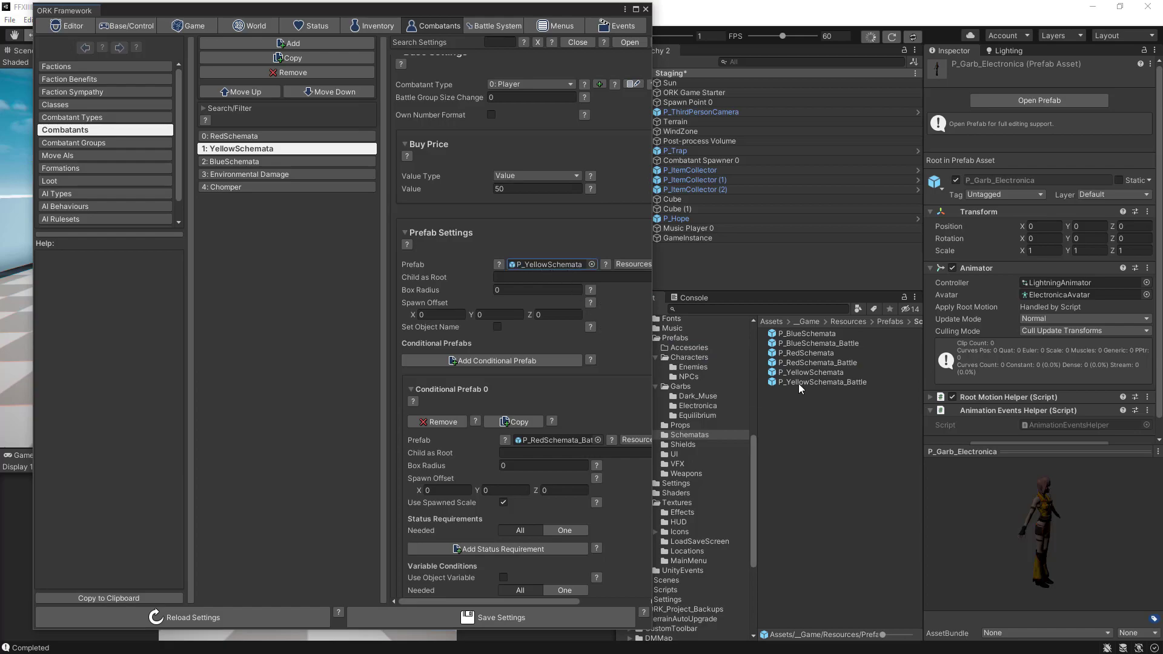
{"action": "left_click_drag", "start_coordinate": [800, 381], "coordinate": [584, 441]}
{"action": "left_click_drag", "start_coordinate": [656, 365], "coordinate": [871, 365]}
{"action": "left_click", "coordinate": [631, 618]}
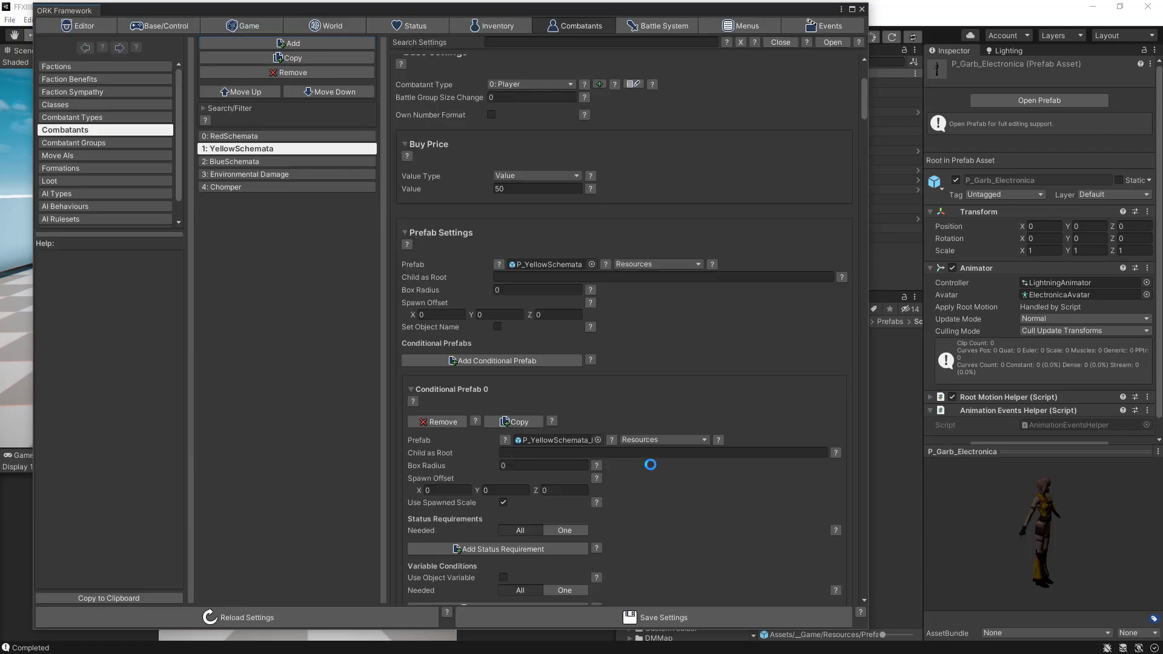
Step: Add a conditional prefab to the BlueSchemata combatant using P_BlueSchemata_Battle with the source set to Resources
{"action": "left_click", "coordinate": [253, 137]}
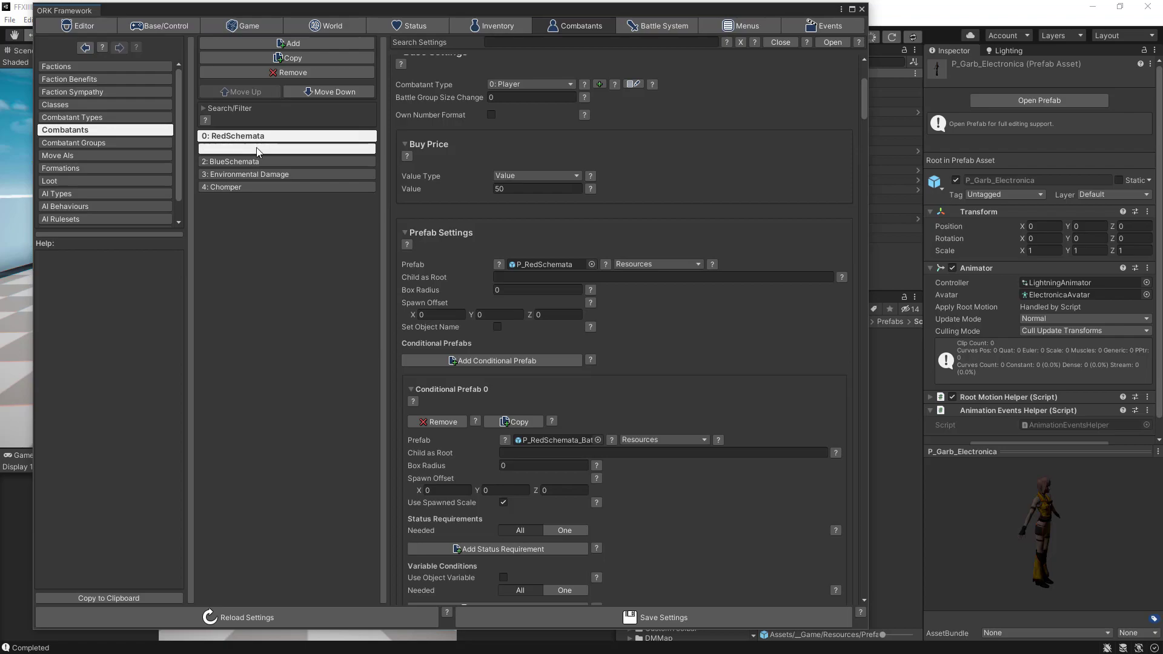
{"action": "left_click", "coordinate": [251, 162]}
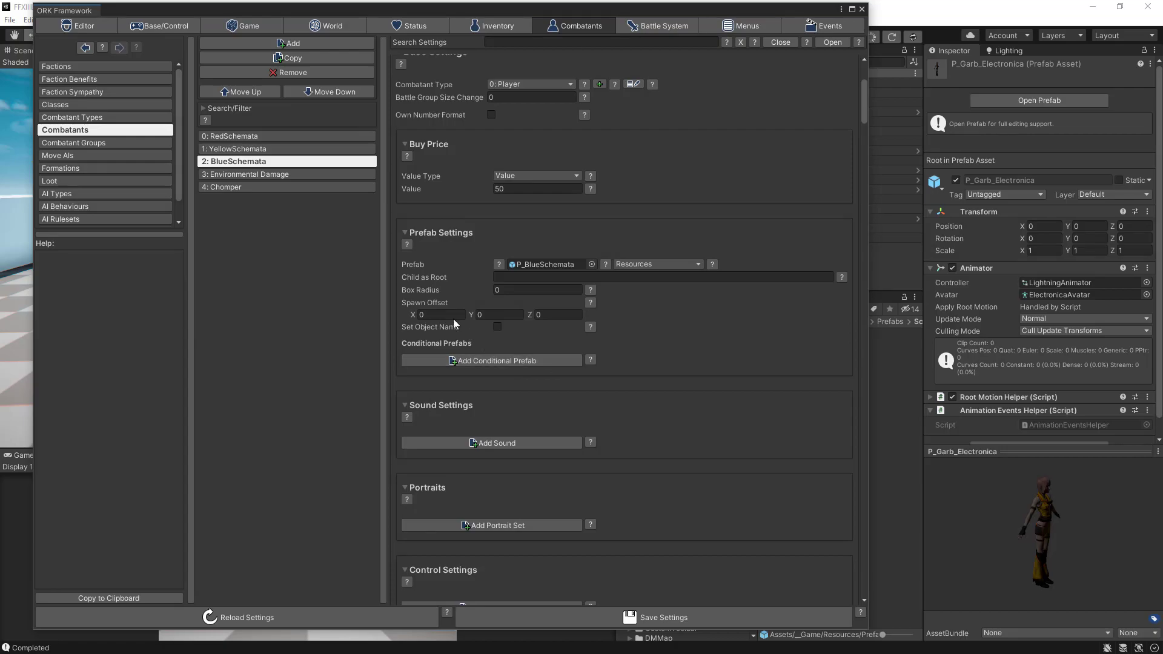
{"action": "left_click", "coordinate": [501, 361]}
{"action": "scroll", "coordinate": [634, 369], "scroll_direction": "down", "scroll_amount": 3}
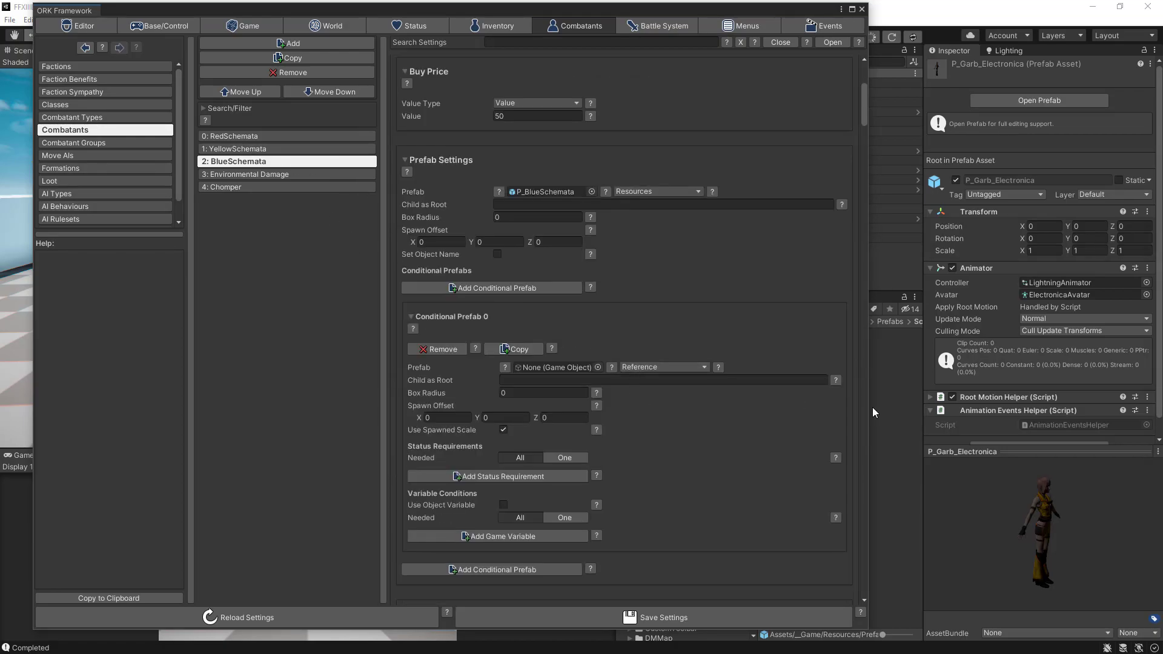
{"action": "left_click_drag", "start_coordinate": [872, 407], "coordinate": [738, 407]}
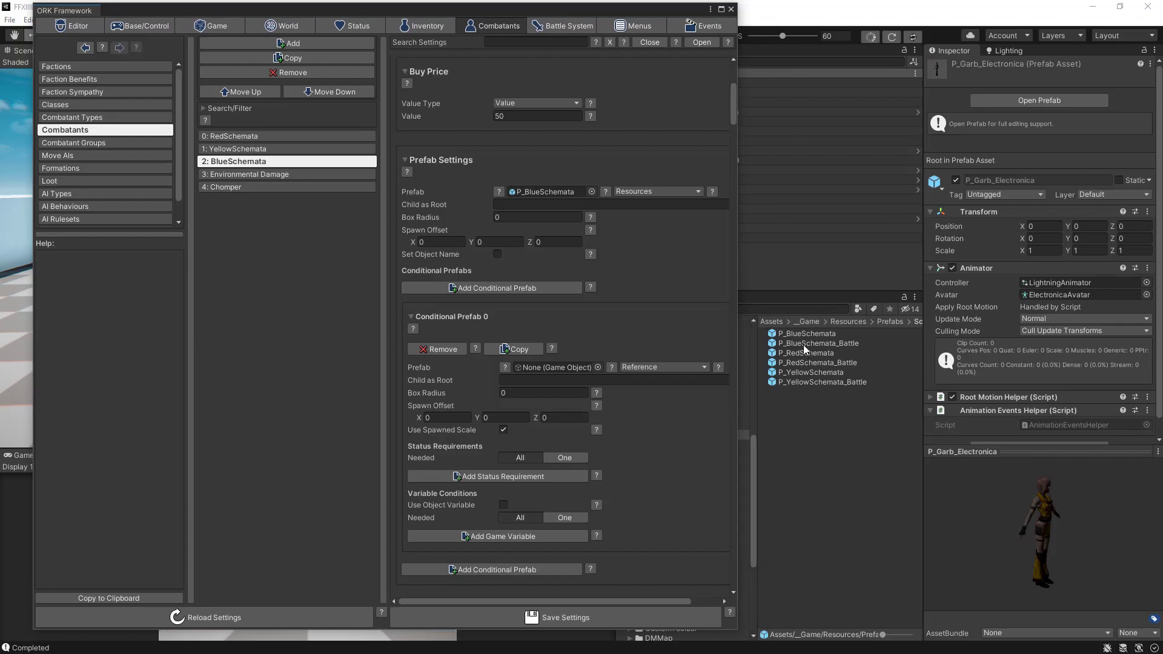
{"action": "left_click_drag", "start_coordinate": [806, 349], "coordinate": [560, 368]}
{"action": "left_click", "coordinate": [652, 367]}
{"action": "left_click", "coordinate": [652, 407]}
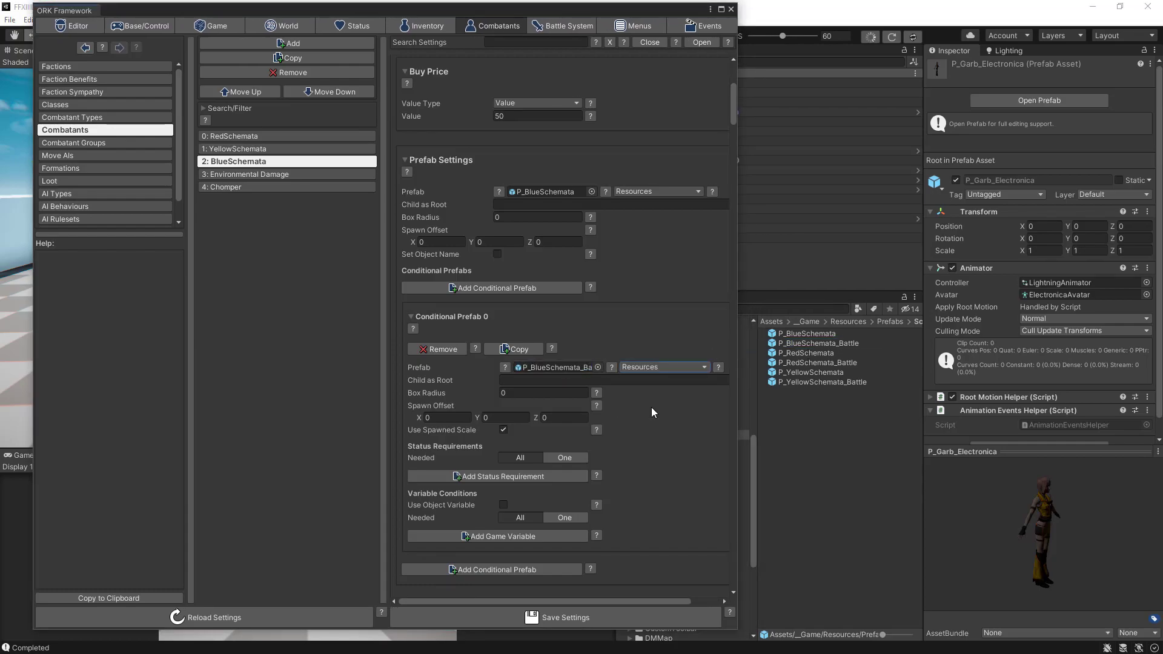
Step: Add a game variable condition with the key InBattle and type Bool to BlueSchemata's conditional prefab, and save the settings
{"action": "scroll", "coordinate": [652, 413], "scroll_direction": "down", "scroll_amount": 2}
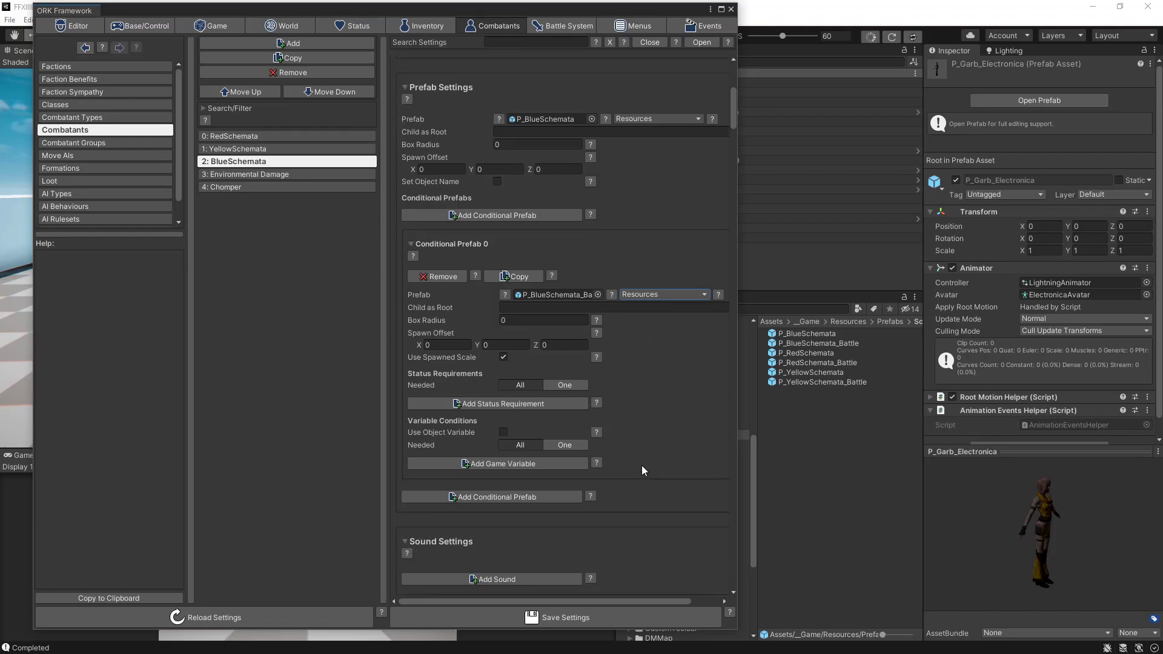
{"action": "scroll", "coordinate": [642, 461], "scroll_direction": "down", "scroll_amount": 2}
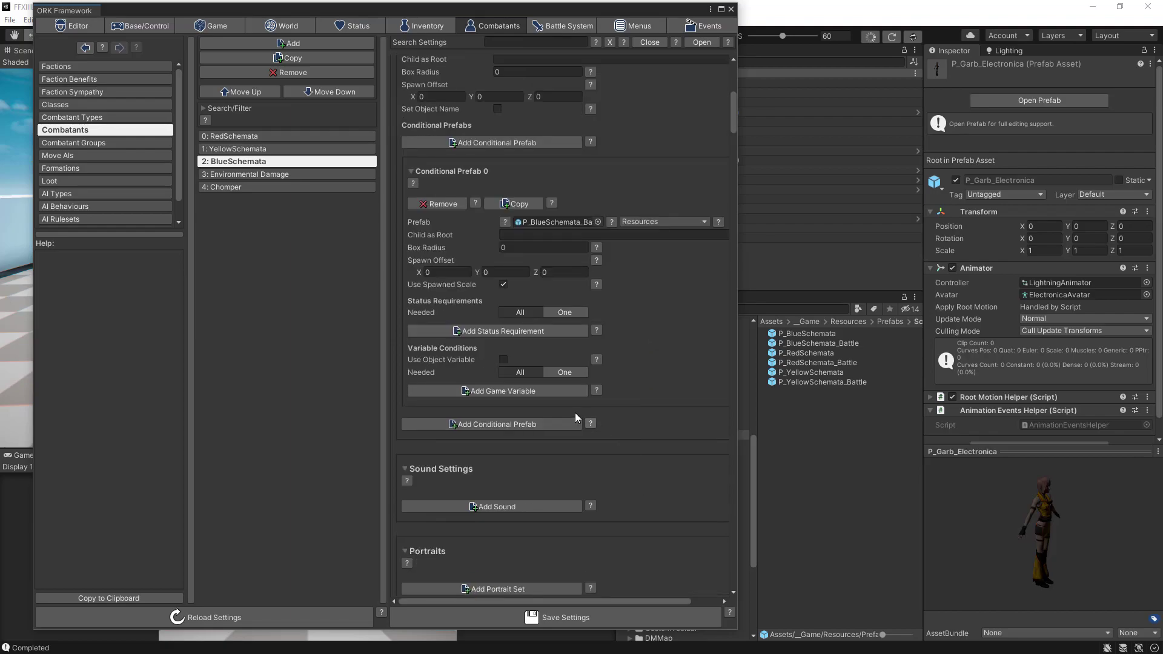
{"action": "left_click", "coordinate": [512, 392]}
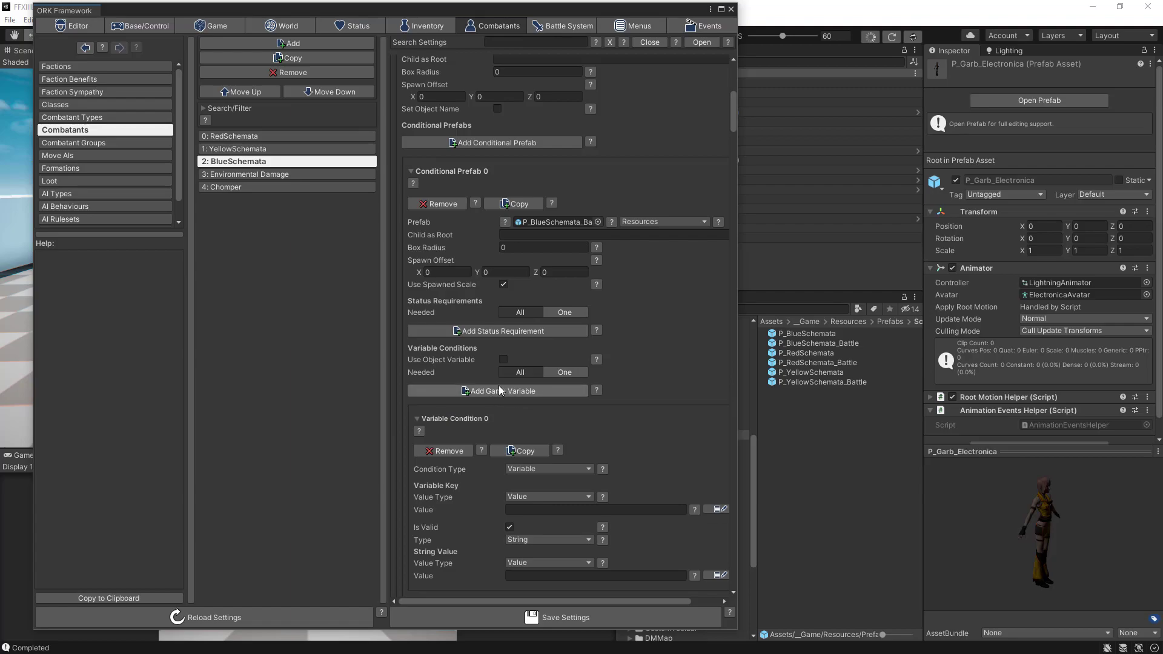
{"action": "left_click", "coordinate": [535, 510]}
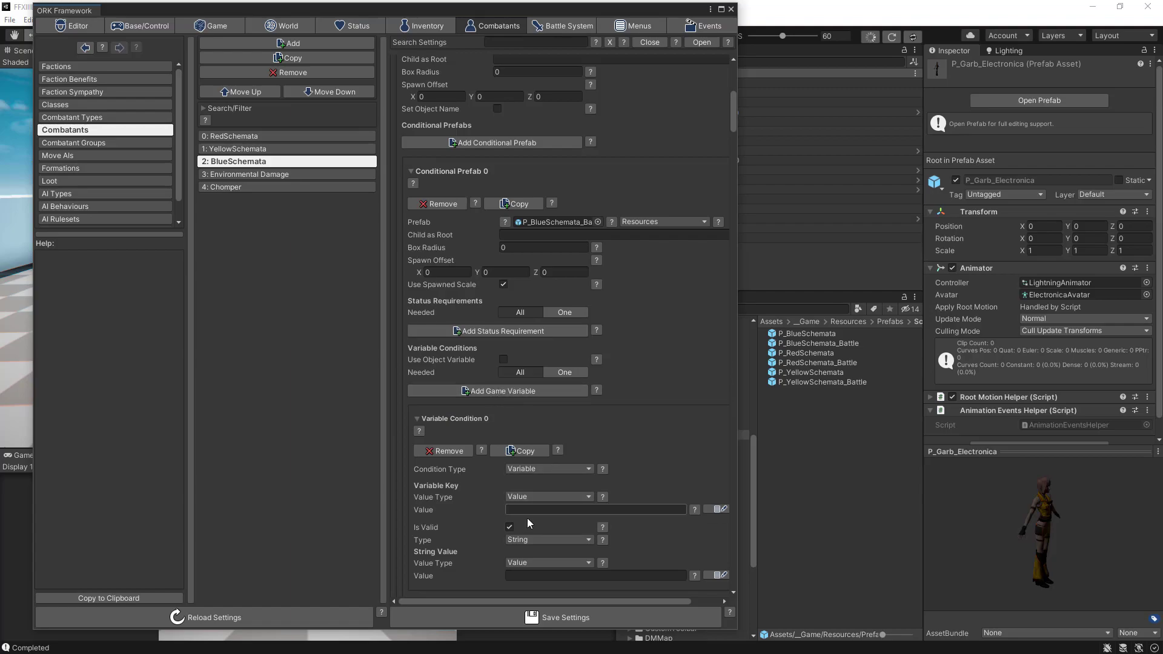
{"action": "type", "text": "InBattle"}
{"action": "left_click", "coordinate": [533, 540]}
{"action": "left_click", "coordinate": [531, 564]}
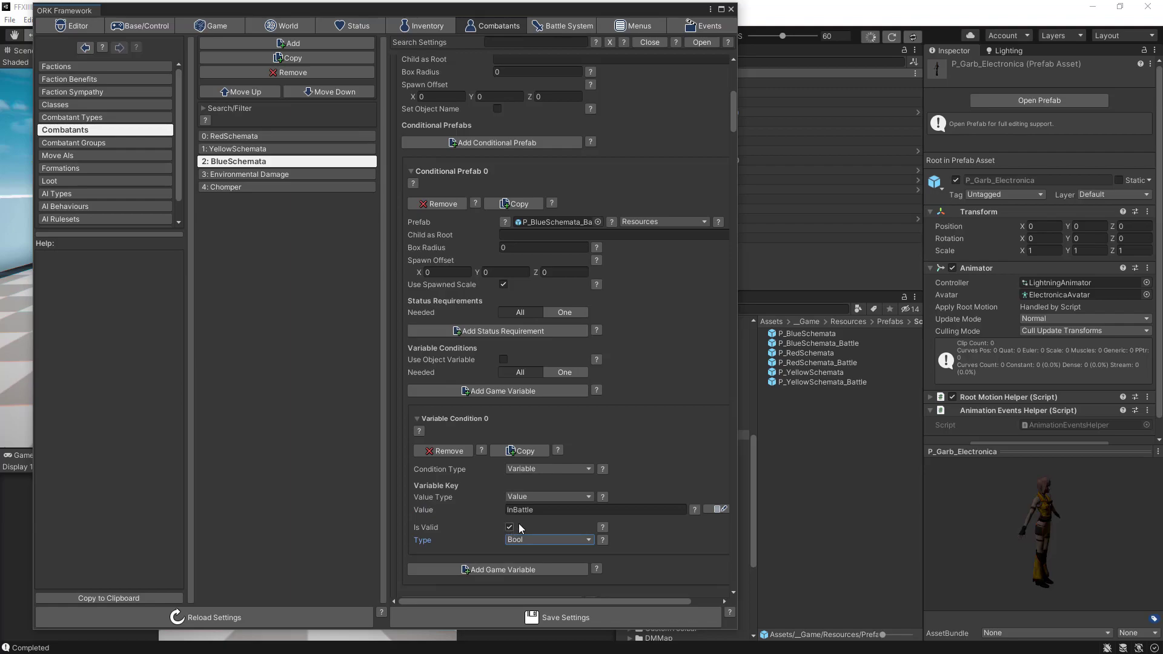
{"action": "left_click", "coordinate": [557, 619]}
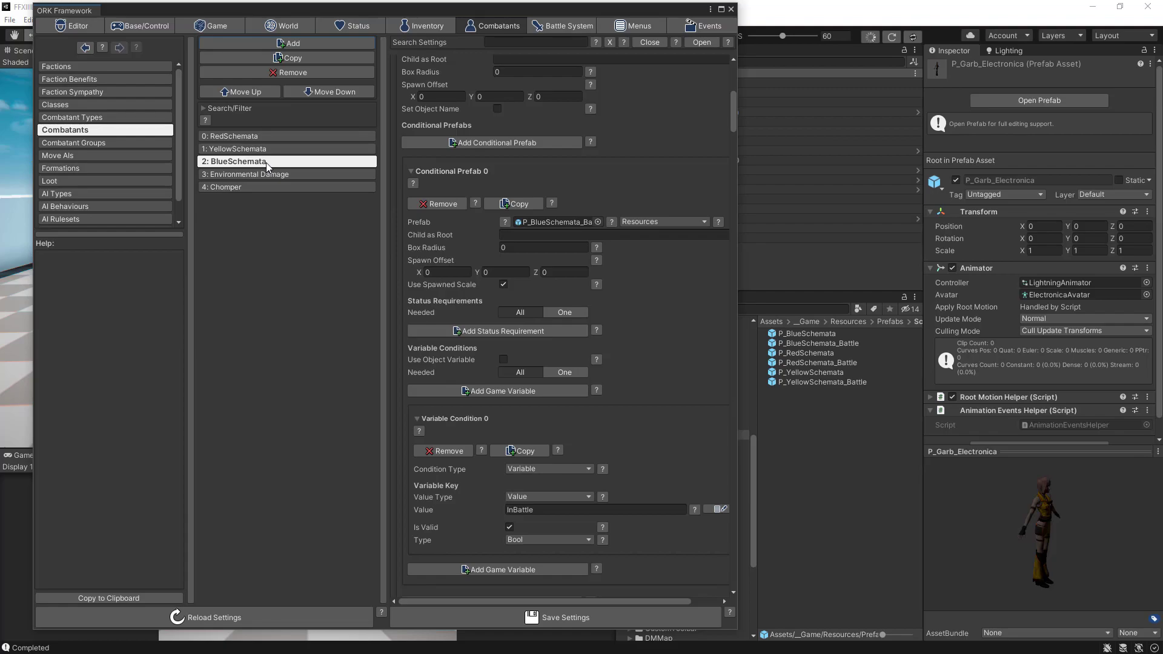
Step: Copy the Equilibrium garb in the inventory's armors and name the copy Electronica
{"action": "left_click", "coordinate": [237, 149]}
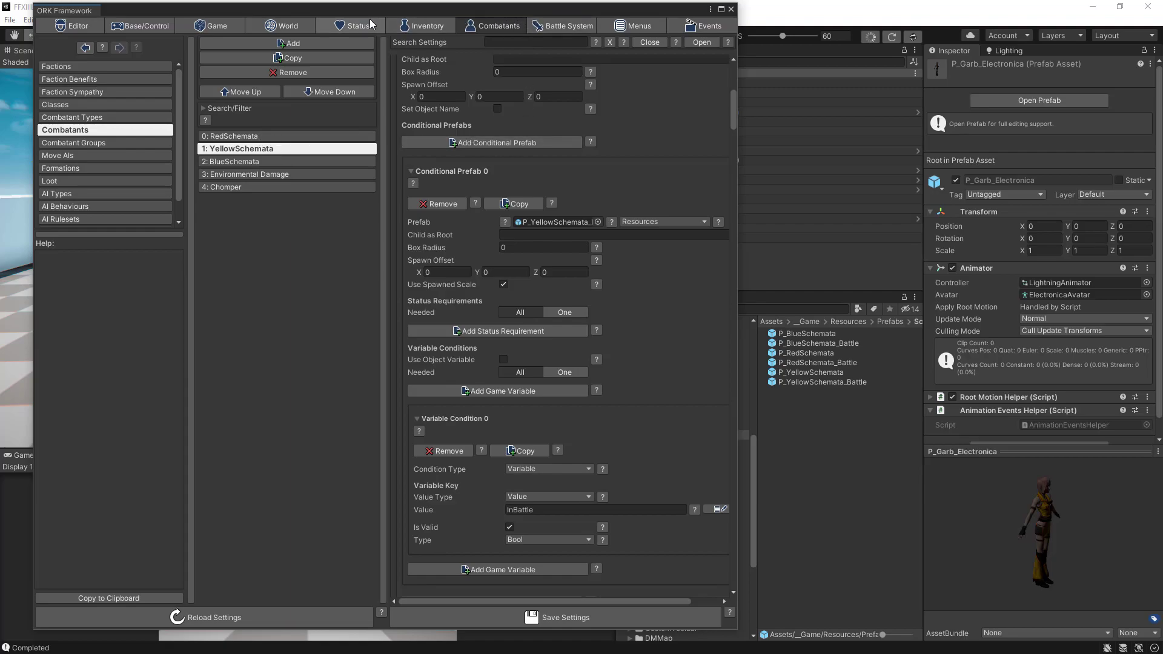
{"action": "left_click", "coordinate": [418, 25]}
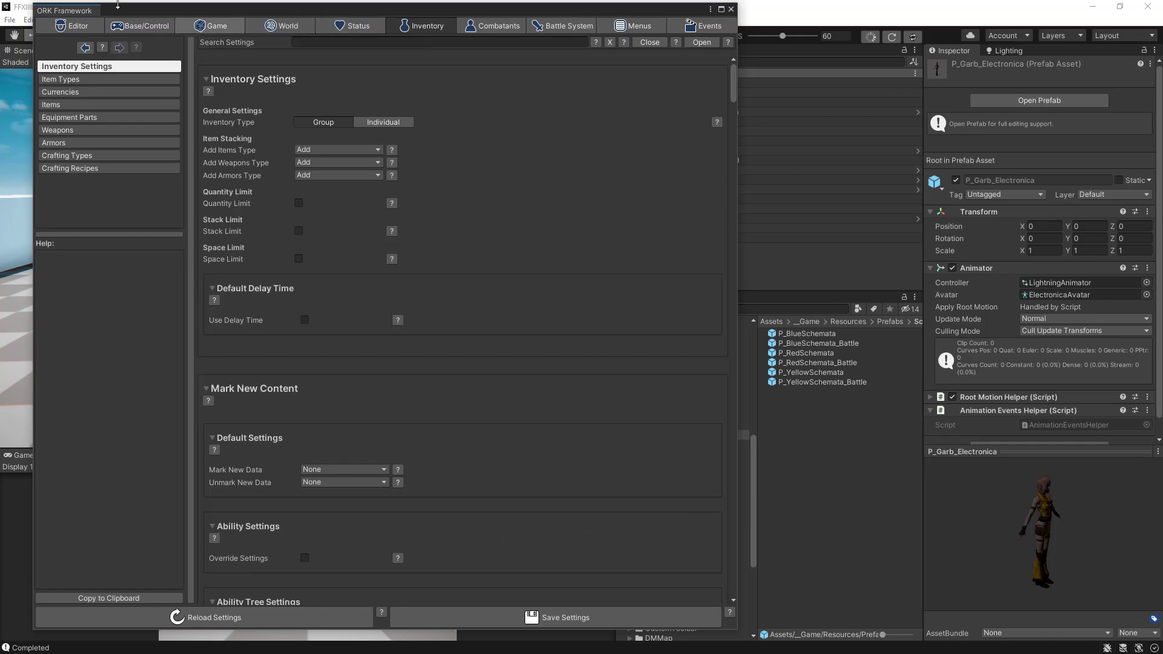
{"action": "left_click", "coordinate": [54, 144]}
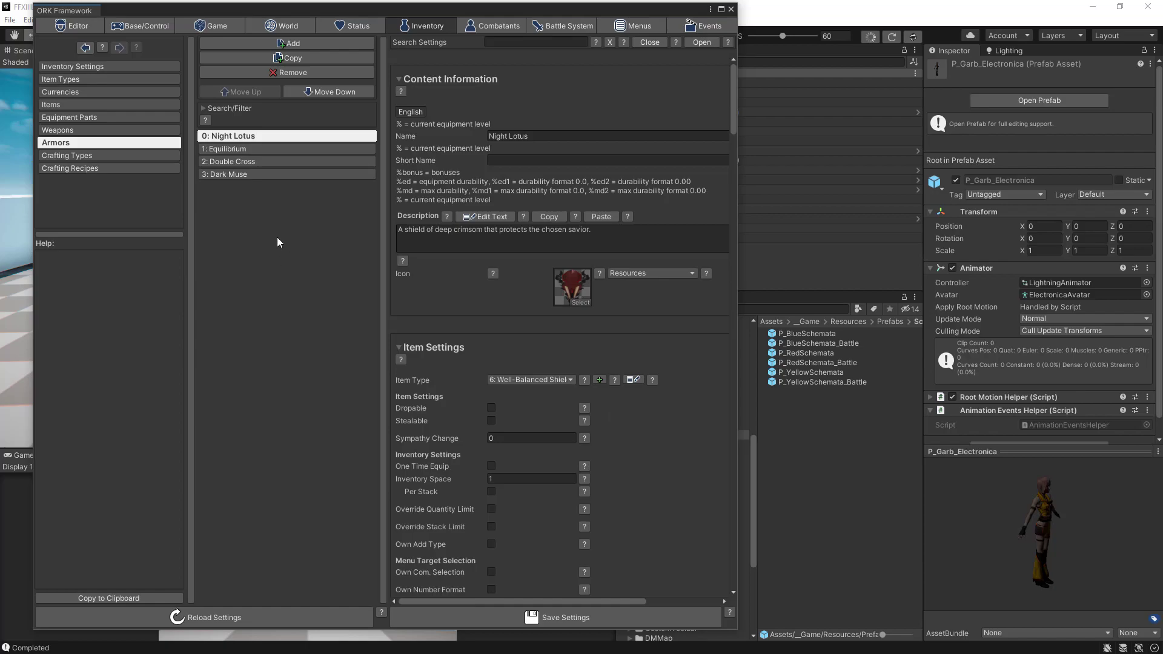
{"action": "left_click", "coordinate": [267, 149]}
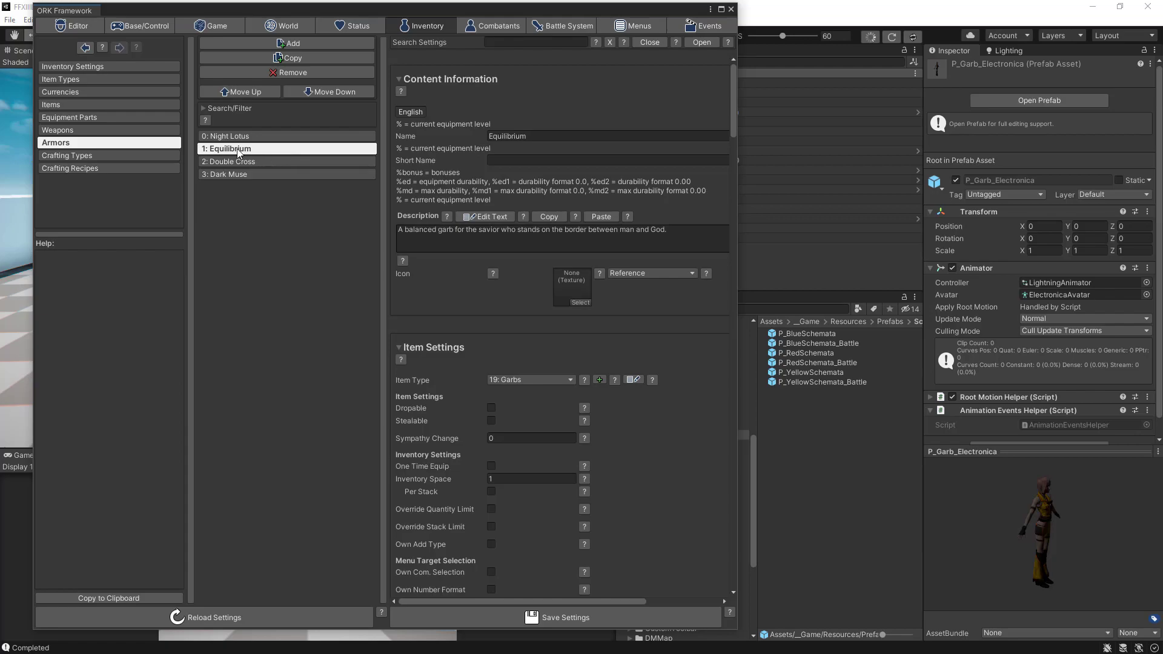
{"action": "left_click", "coordinate": [294, 58]}
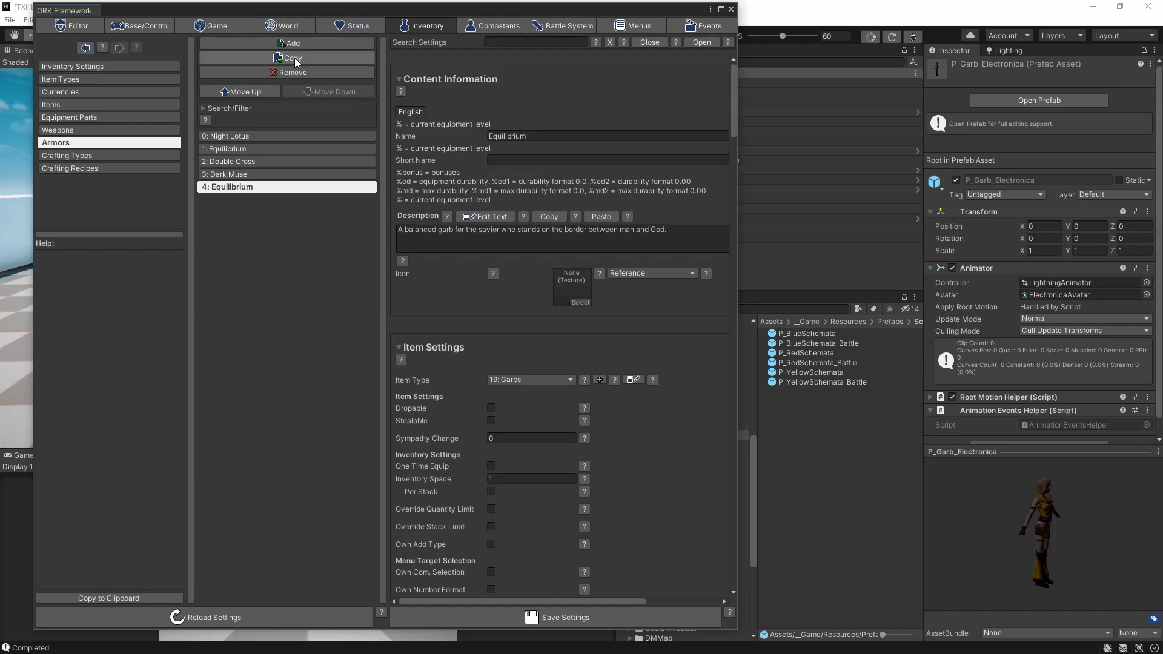
{"action": "left_click", "coordinate": [539, 136]}
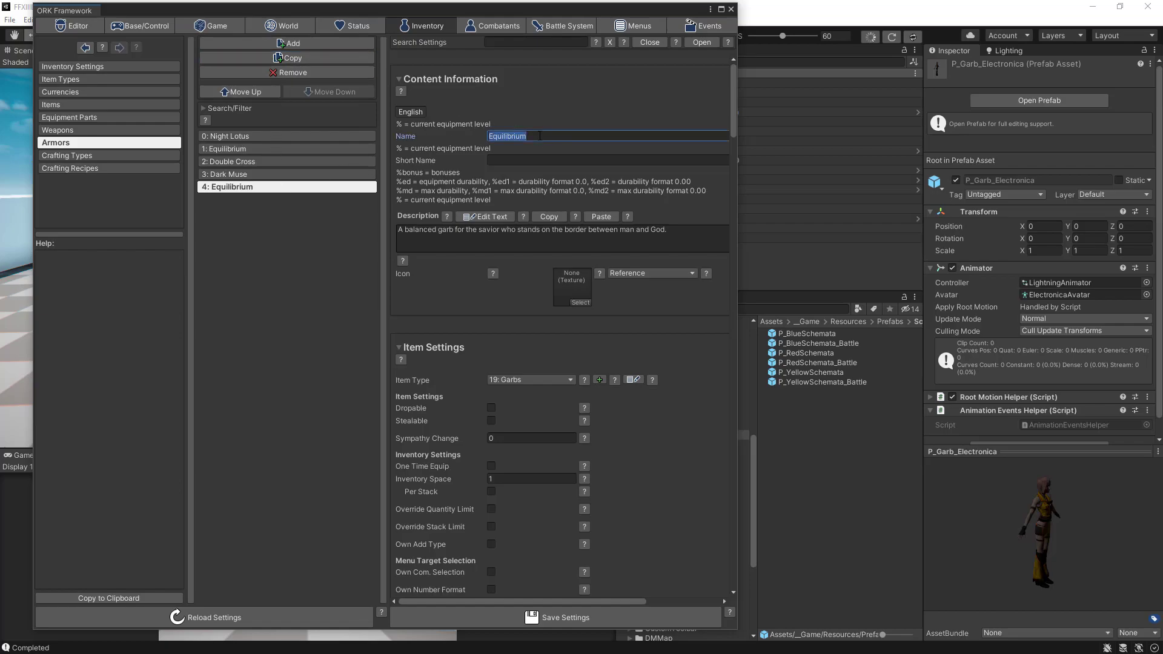
{"action": "type", "text": "Electronica"}
Step: Set Electronica's equipment viewer prefab to P_Garb_Electronica from the Electronica garb folder, and save the settings
{"action": "scroll", "coordinate": [656, 346], "scroll_direction": "down", "scroll_amount": 4}
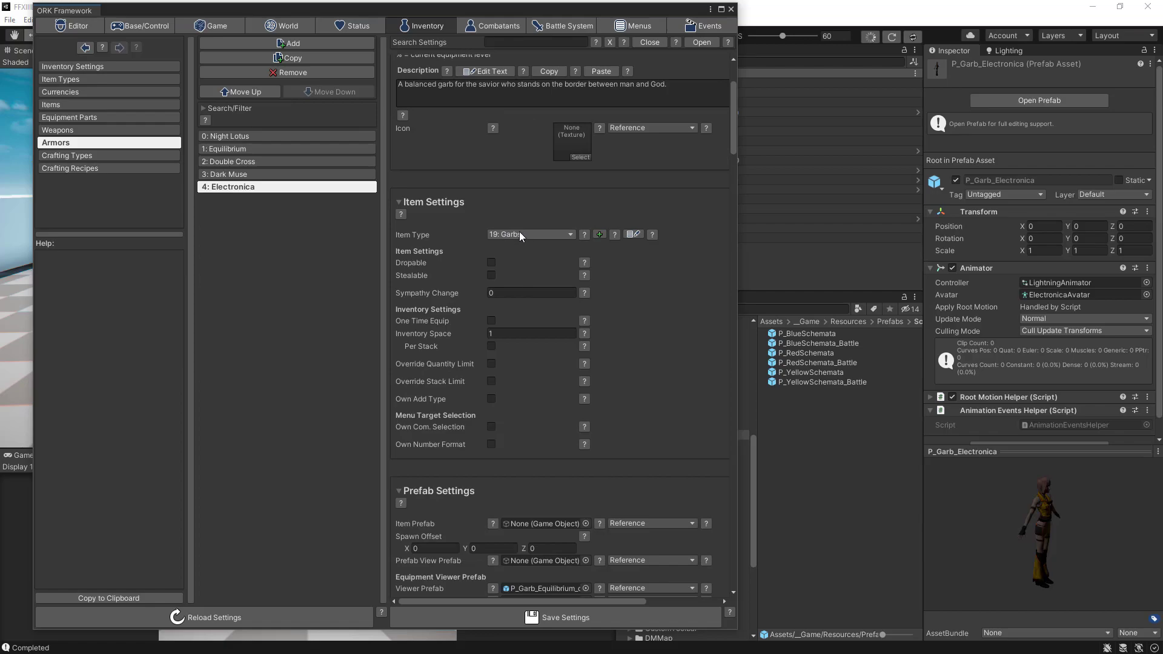
{"action": "scroll", "coordinate": [645, 328], "scroll_direction": "down", "scroll_amount": 4}
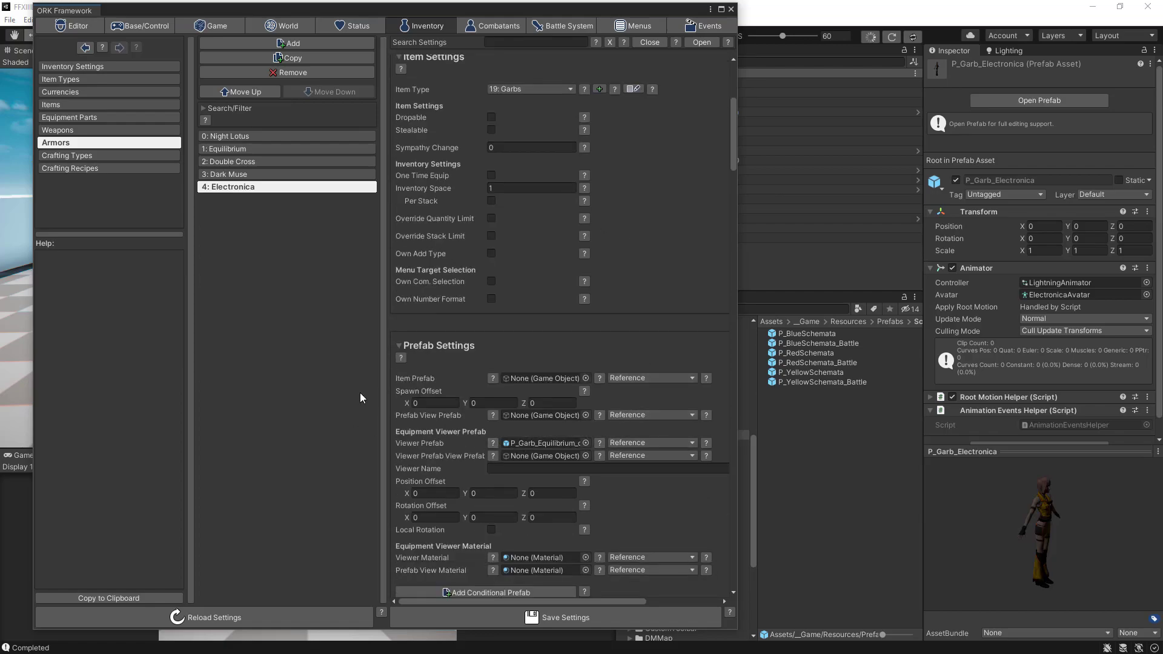
{"action": "left_click_drag", "start_coordinate": [384, 377], "coordinate": [325, 393]}
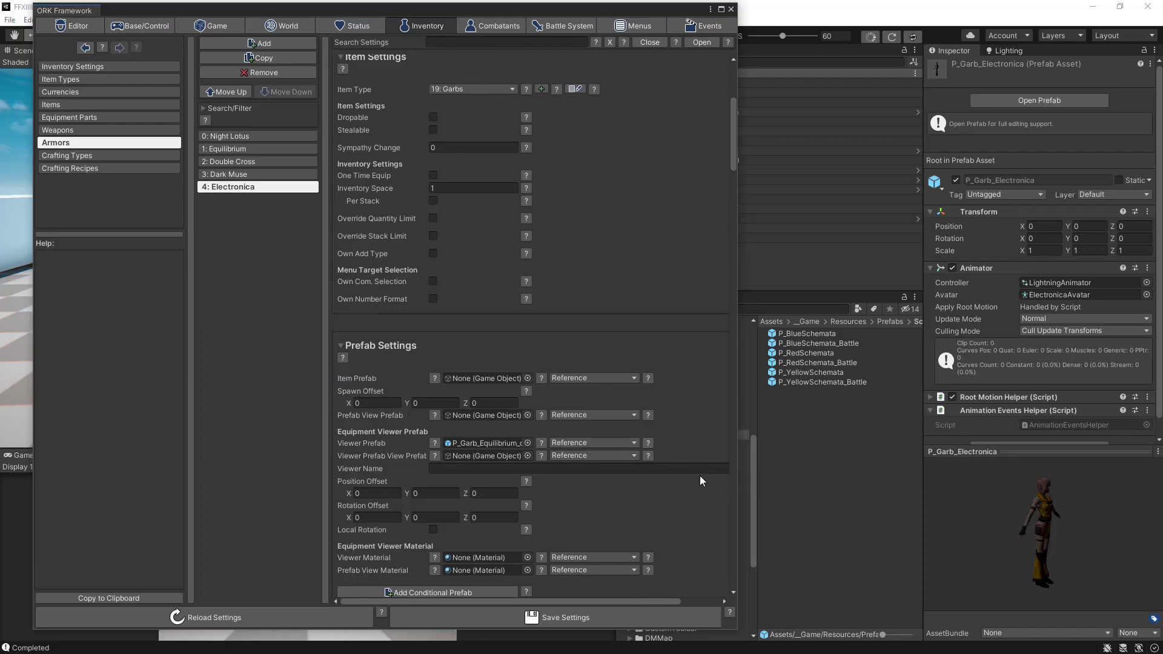
{"action": "left_click", "coordinate": [493, 443]}
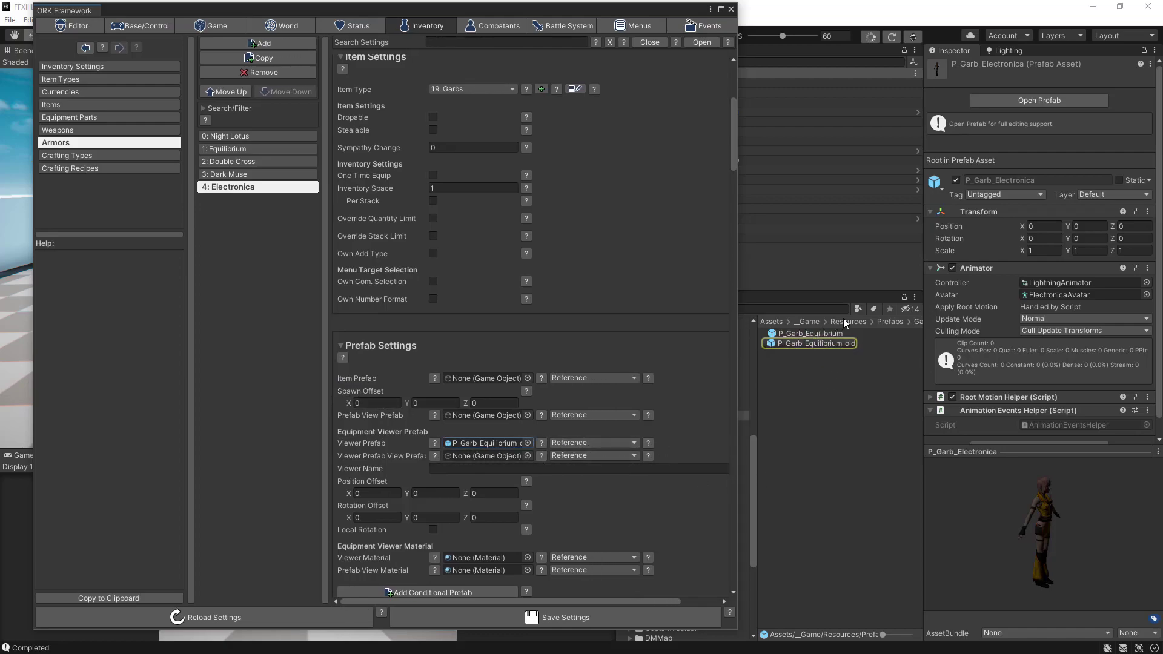
{"action": "left_click", "coordinate": [916, 321]}
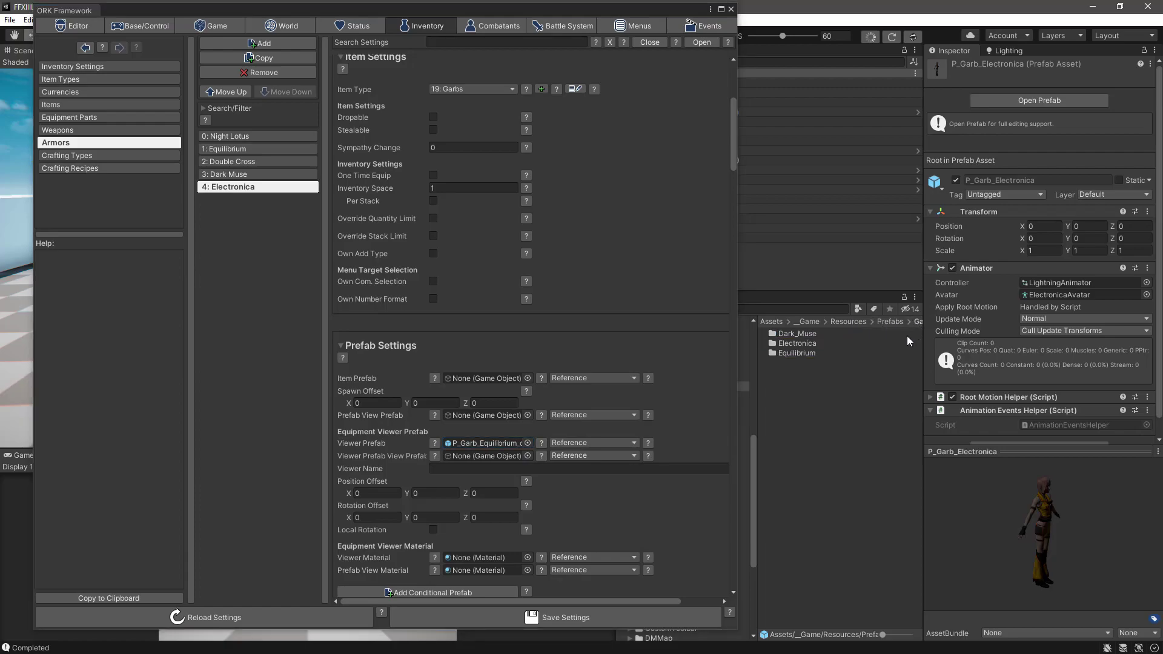
{"action": "double_click", "coordinate": [798, 344]}
{"action": "left_click", "coordinate": [805, 334]}
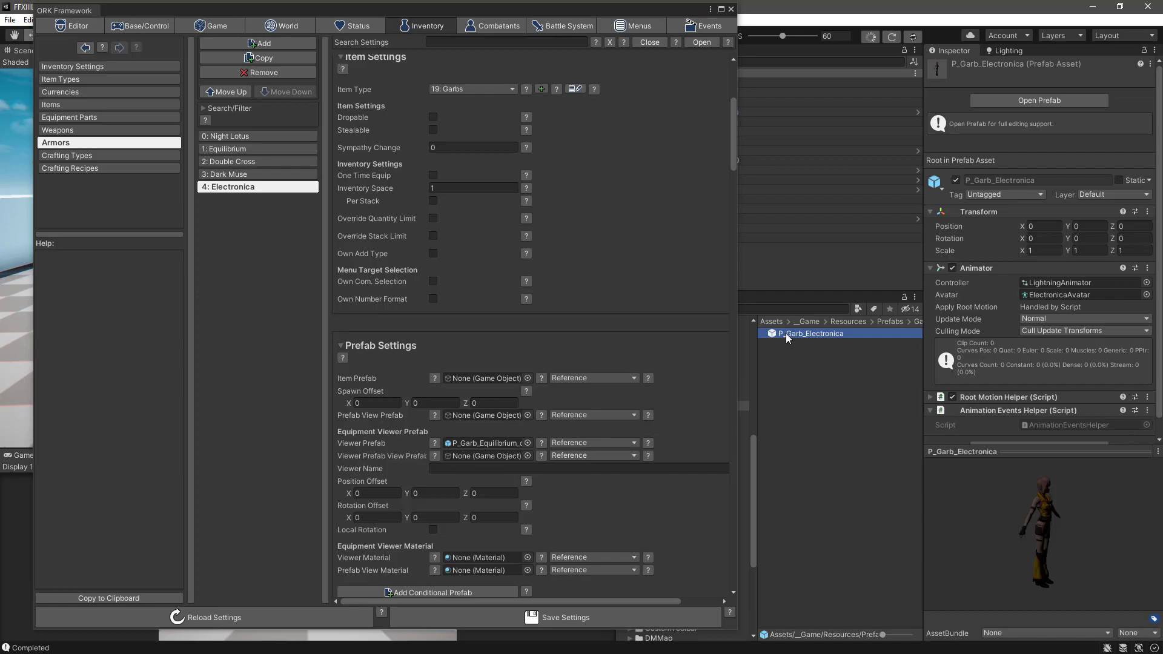
{"action": "left_click_drag", "start_coordinate": [786, 333], "coordinate": [476, 439]}
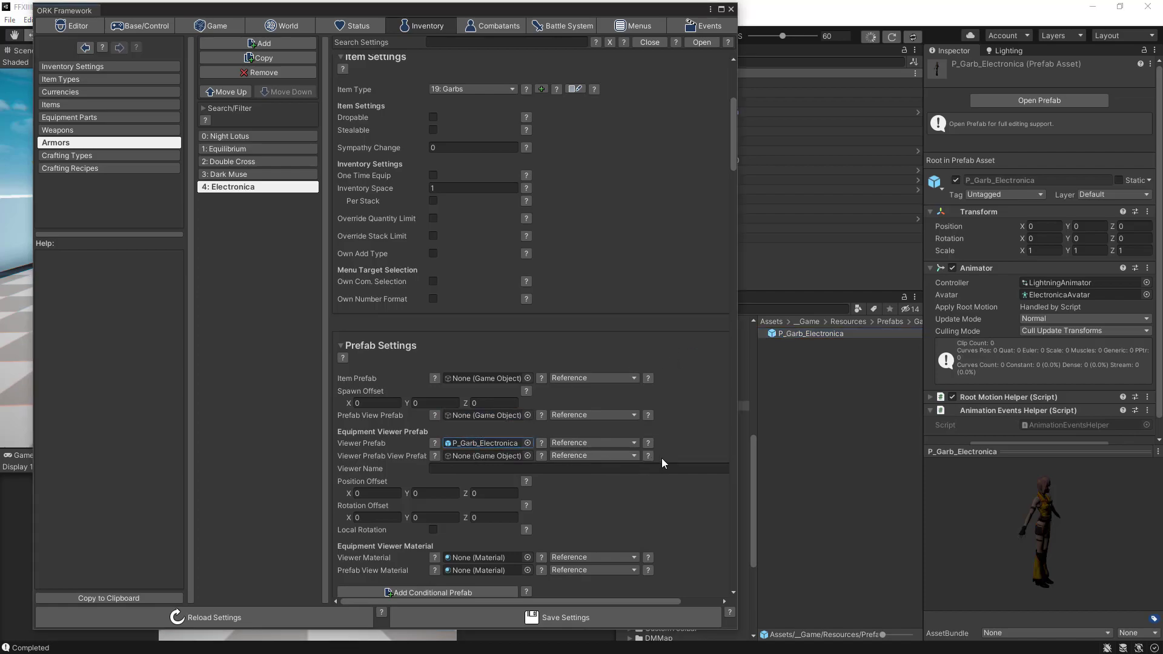
{"action": "scroll", "coordinate": [667, 459], "scroll_direction": "down", "scroll_amount": 3}
{"action": "left_click", "coordinate": [565, 617]}
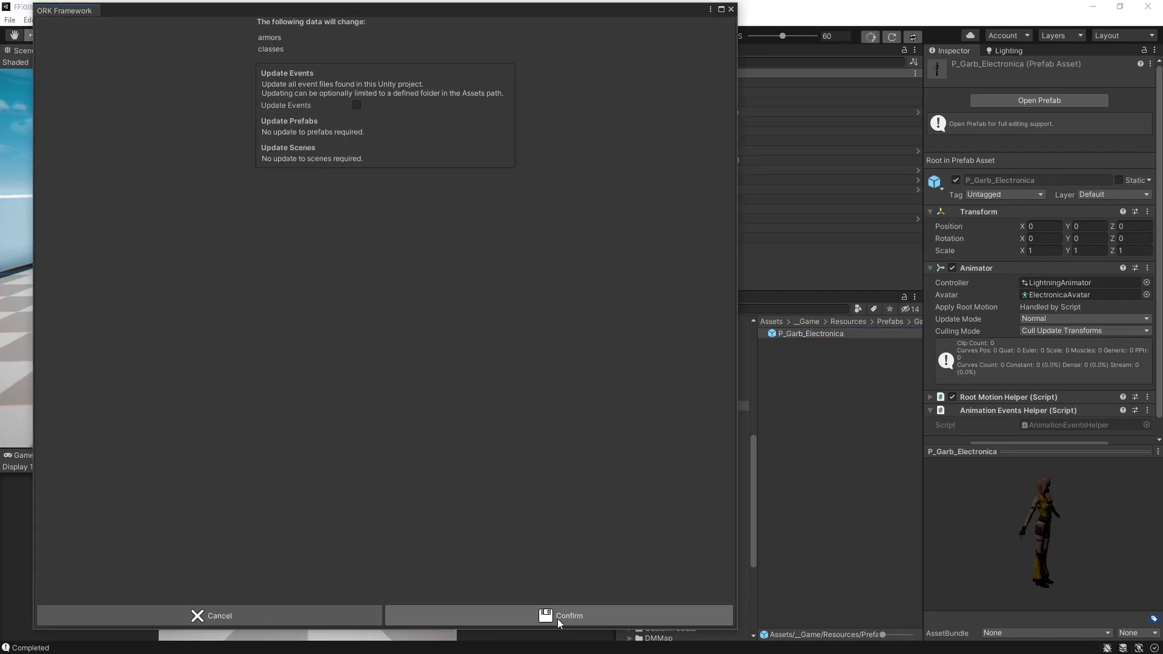
{"action": "left_click", "coordinate": [544, 617]}
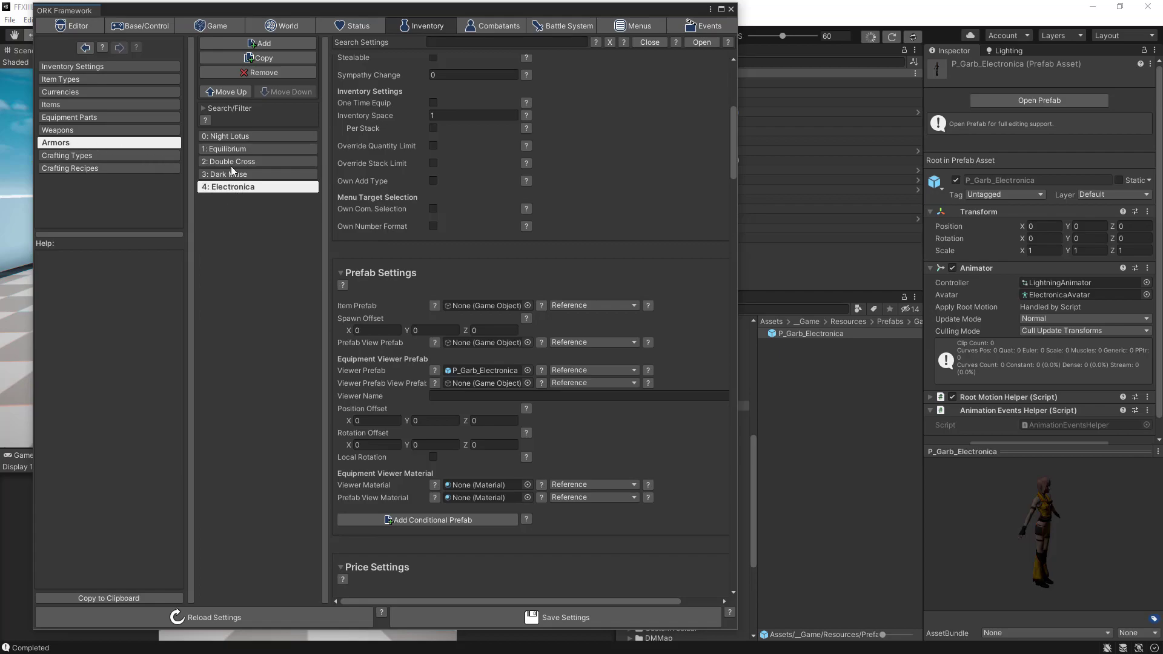
Step: Open the LightningClass combatant class and collapse all of its settings sections
{"action": "left_click", "coordinate": [496, 24]}
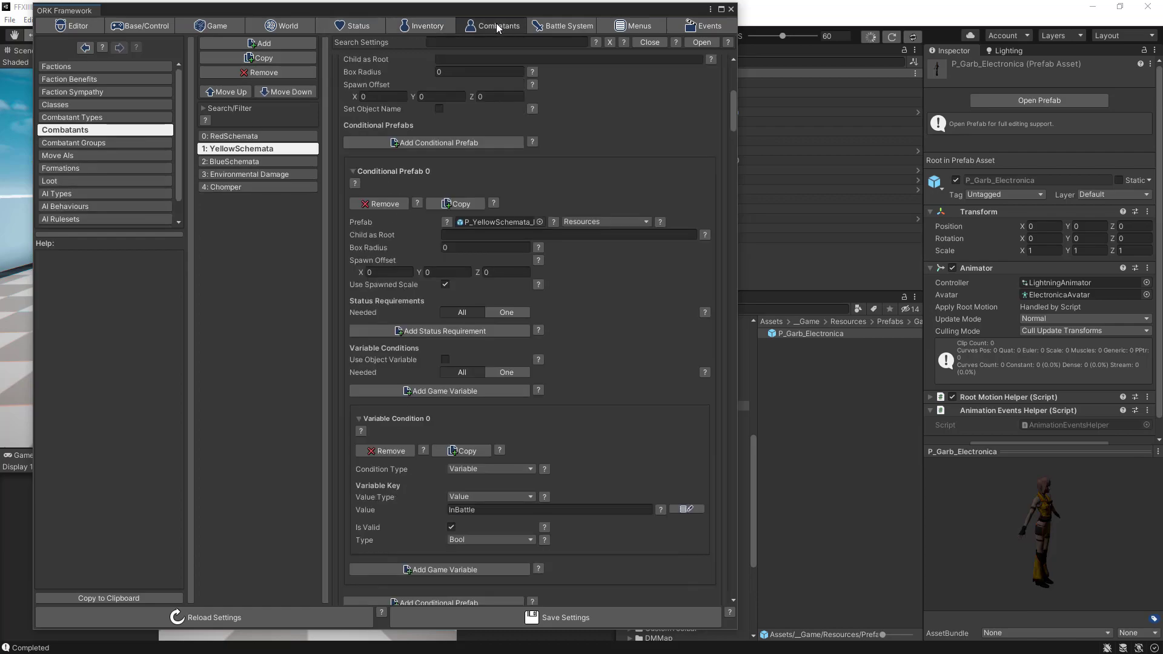
{"action": "left_click", "coordinate": [55, 105]}
{"action": "left_click", "coordinate": [243, 151]}
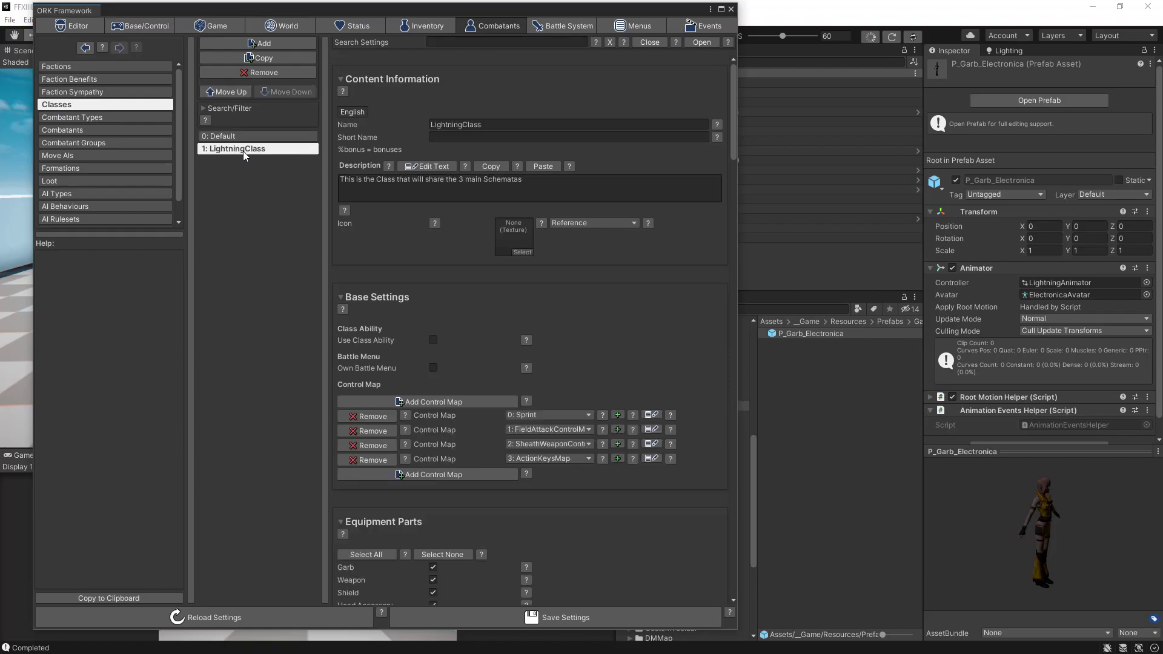
{"action": "scroll", "coordinate": [520, 464], "scroll_direction": "down", "scroll_amount": 12}
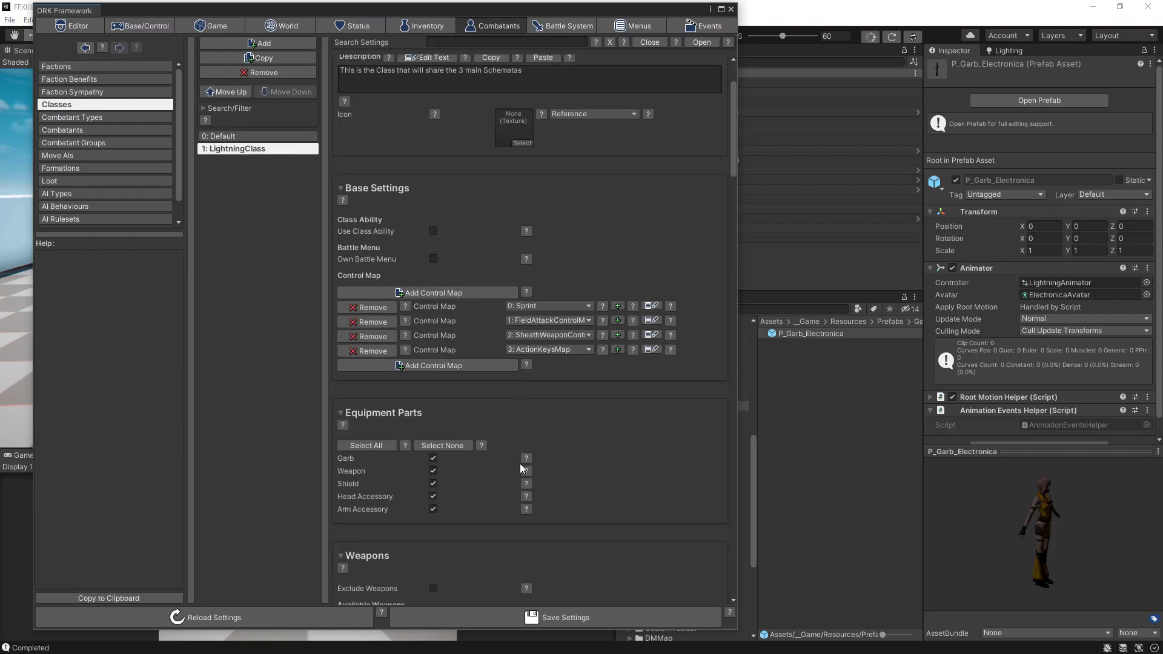
{"action": "scroll", "coordinate": [521, 461], "scroll_direction": "down", "scroll_amount": 10}
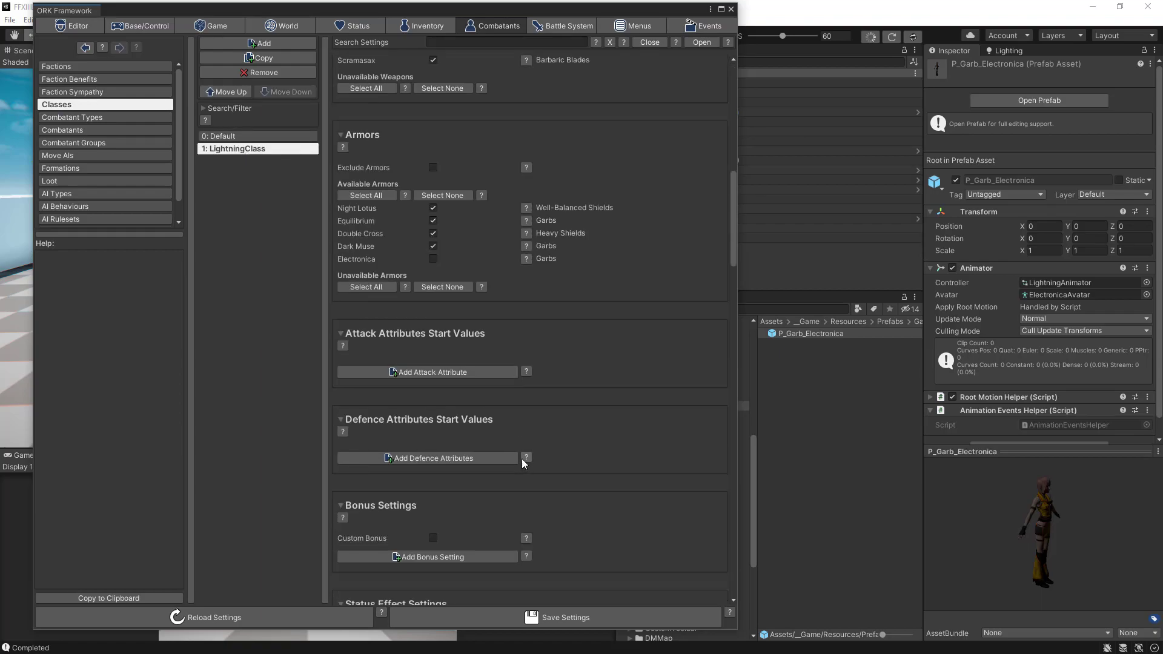
{"action": "scroll", "coordinate": [524, 462], "scroll_direction": "down", "scroll_amount": 10}
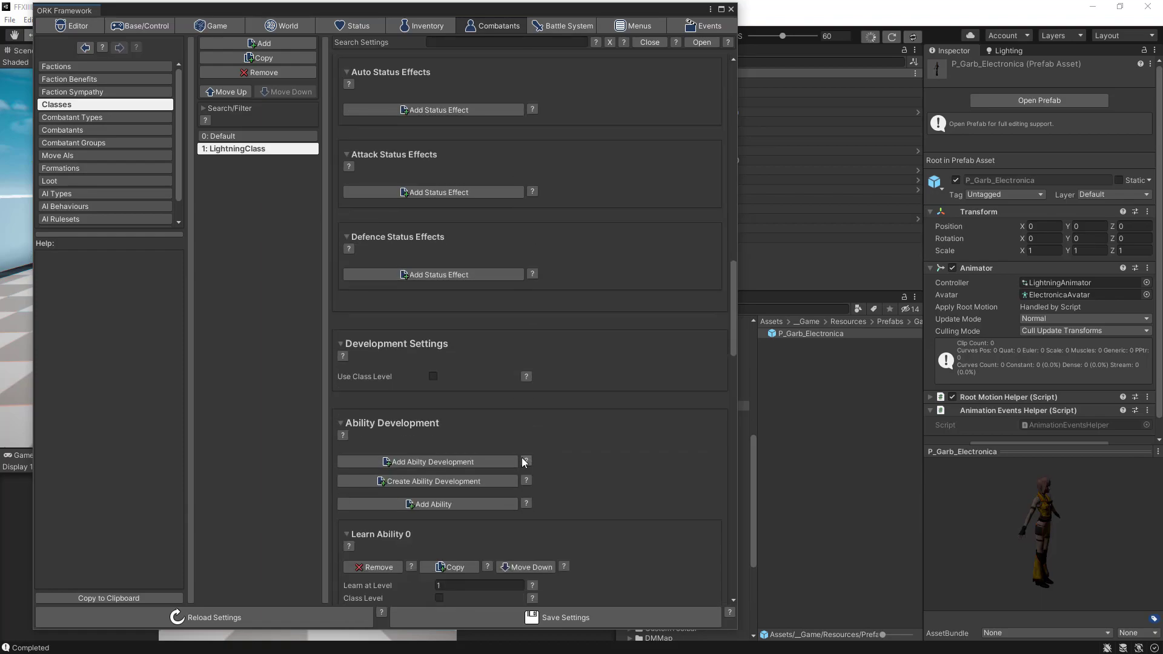
{"action": "scroll", "coordinate": [522, 457], "scroll_direction": "down", "scroll_amount": 10}
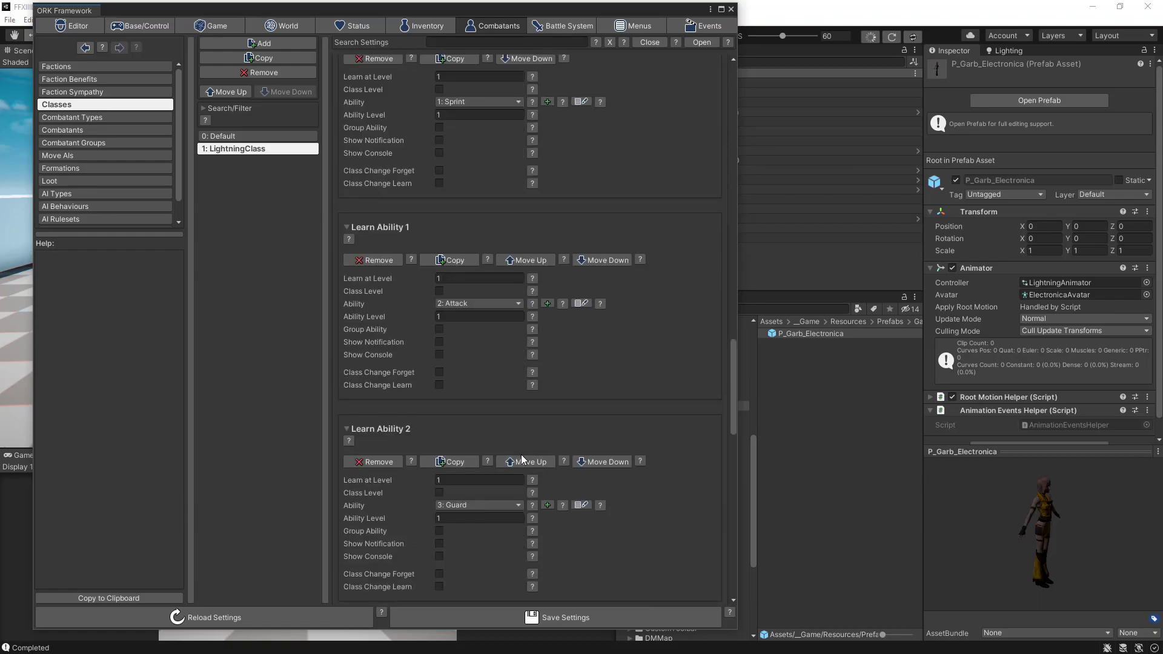
{"action": "scroll", "coordinate": [521, 460], "scroll_direction": "down", "scroll_amount": 6}
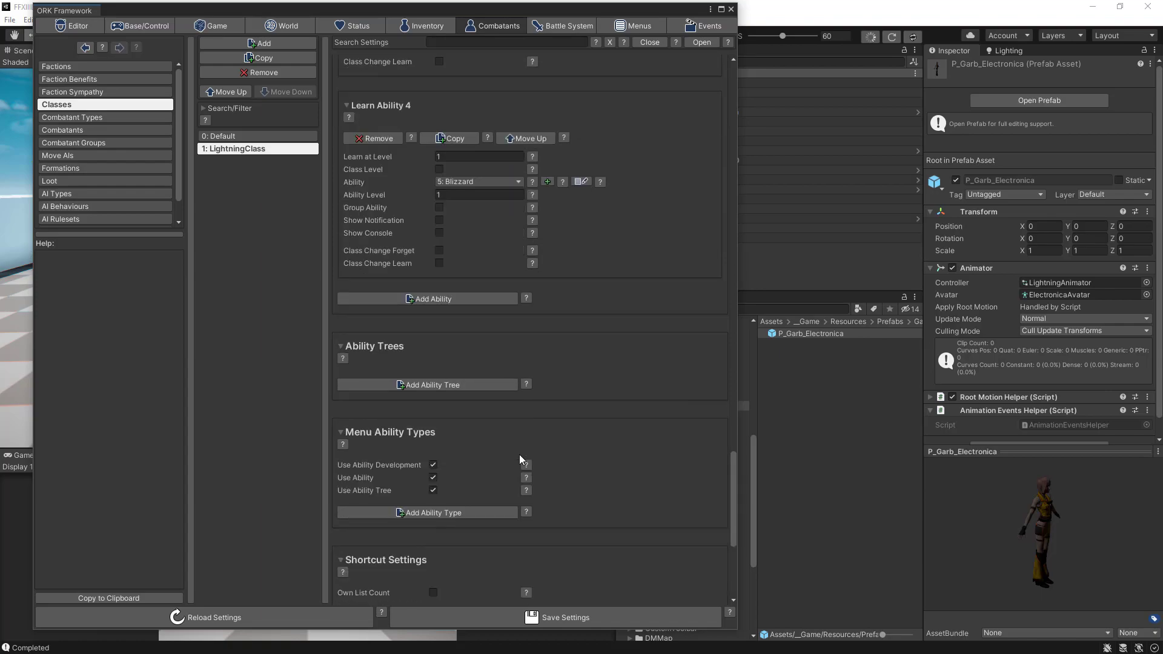
{"action": "scroll", "coordinate": [521, 459], "scroll_direction": "up", "scroll_amount": 4}
{"action": "scroll", "coordinate": [521, 454], "scroll_direction": "up", "scroll_amount": 3}
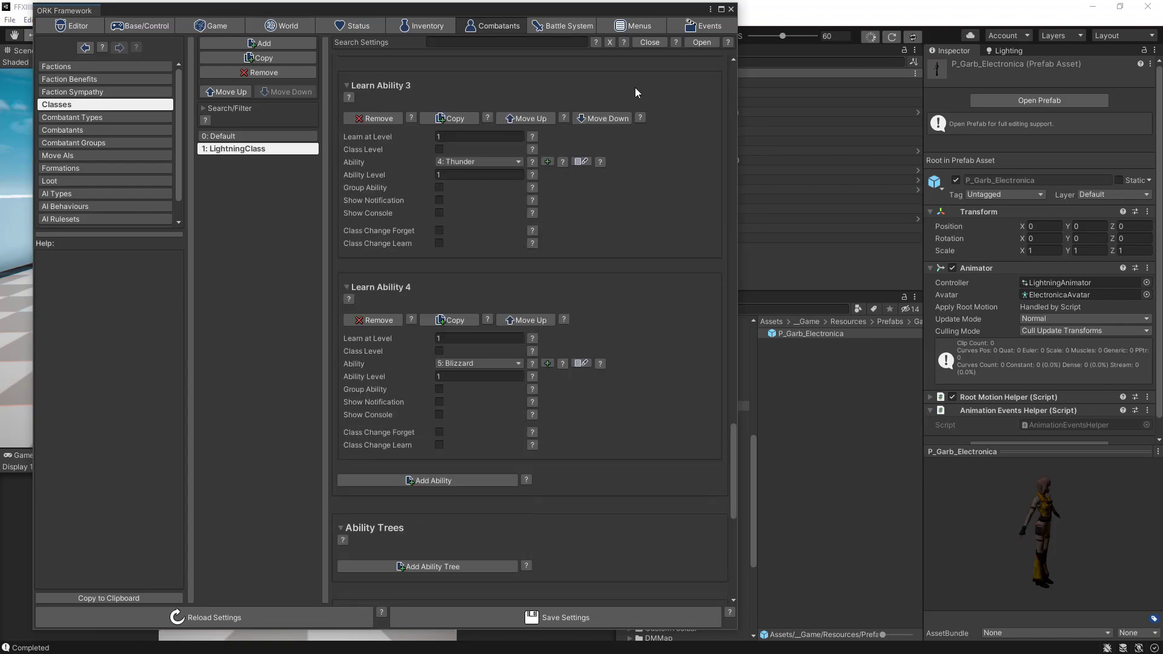
{"action": "left_click", "coordinate": [645, 42]}
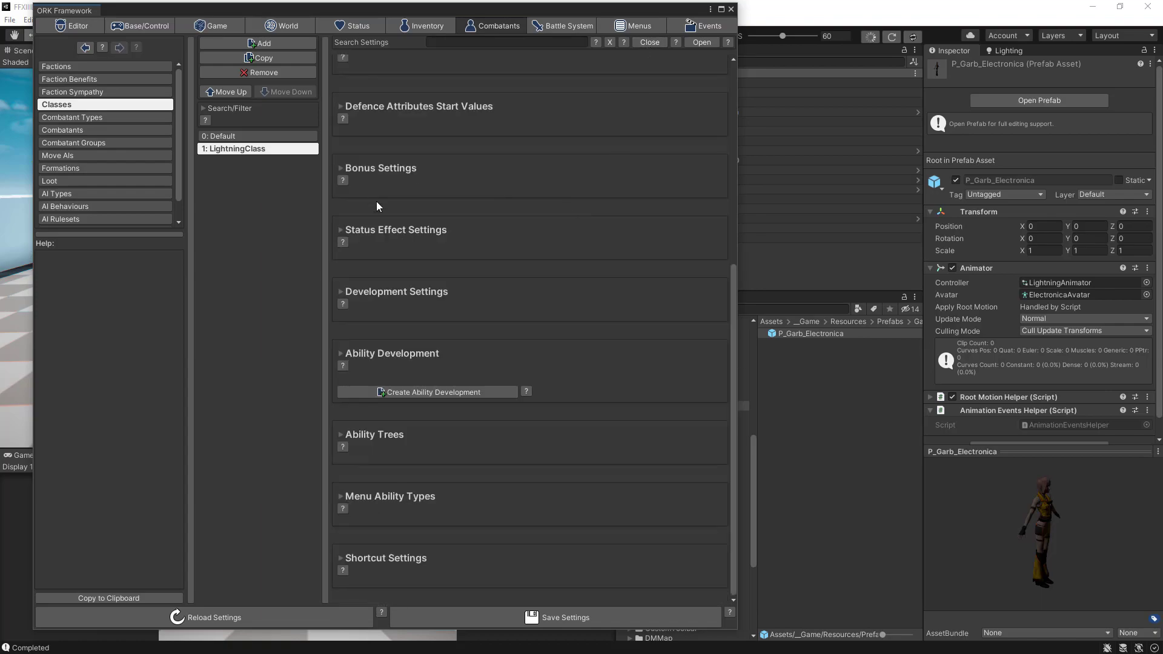
Step: Expand LightningClass's Equipment Parts and Armors sections and enable Electronica as an available armor
{"action": "scroll", "coordinate": [391, 129], "scroll_direction": "up", "scroll_amount": 7}
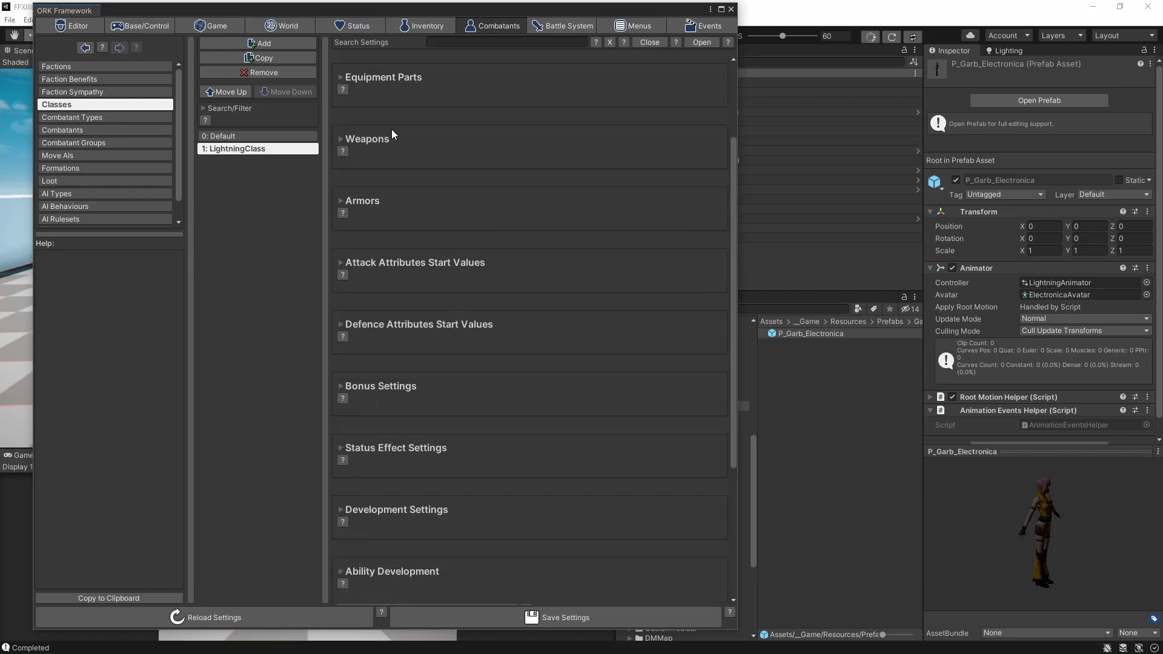
{"action": "left_click", "coordinate": [365, 202]}
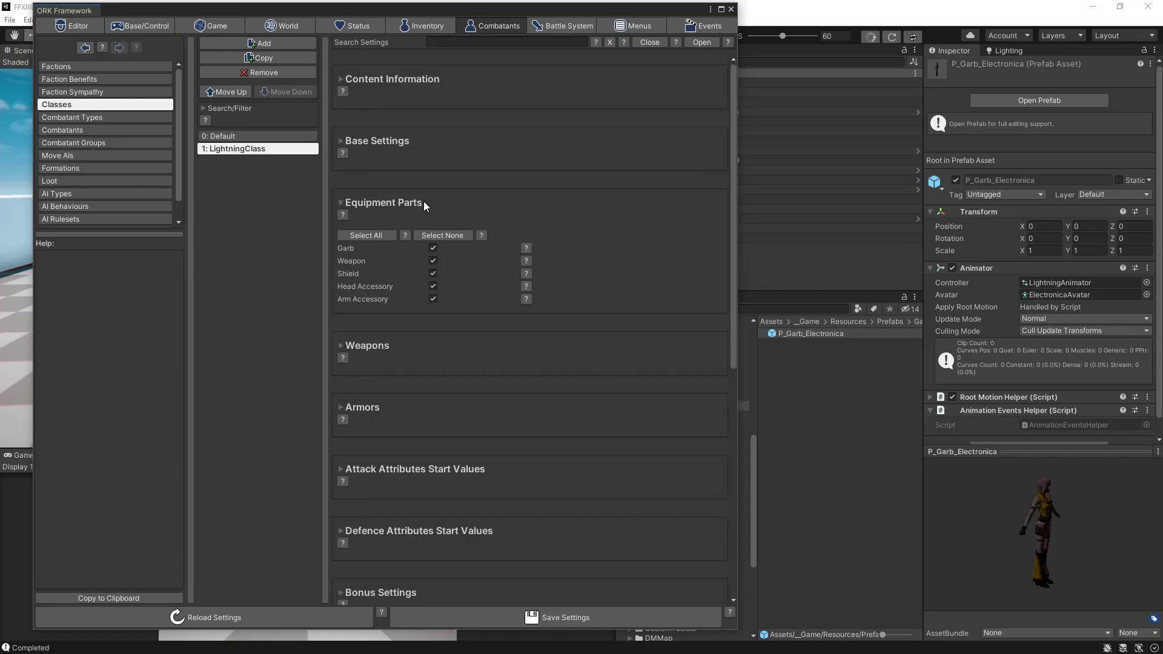
{"action": "left_click", "coordinate": [358, 409]}
{"action": "scroll", "coordinate": [538, 412], "scroll_direction": "down", "scroll_amount": 2}
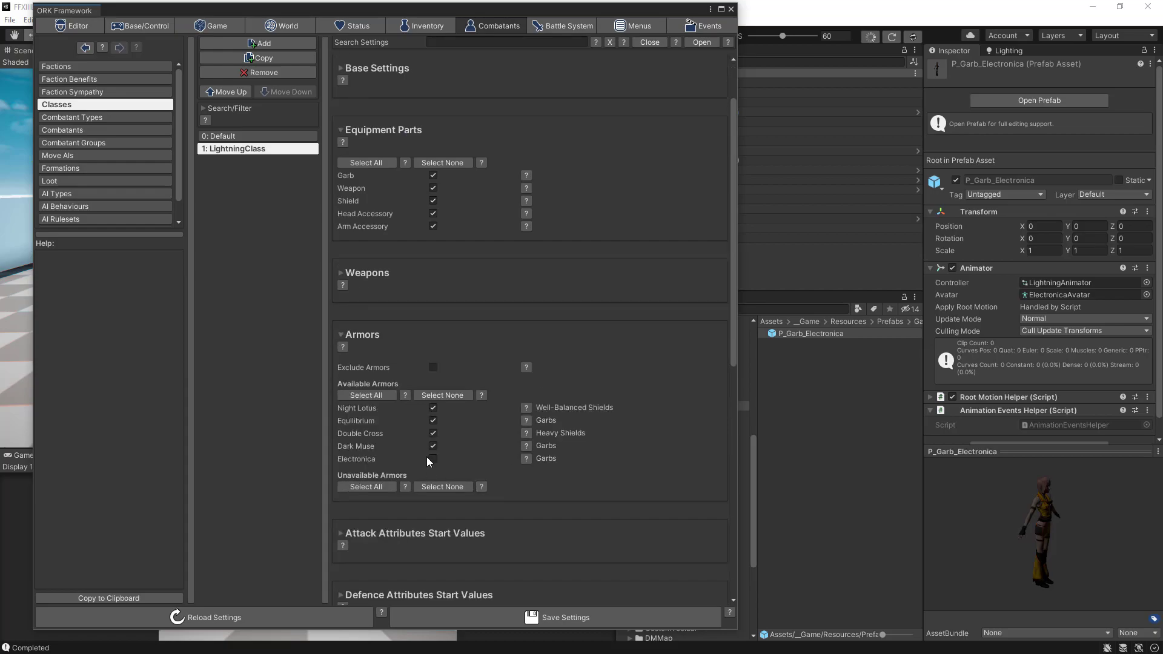
{"action": "left_click", "coordinate": [434, 458]}
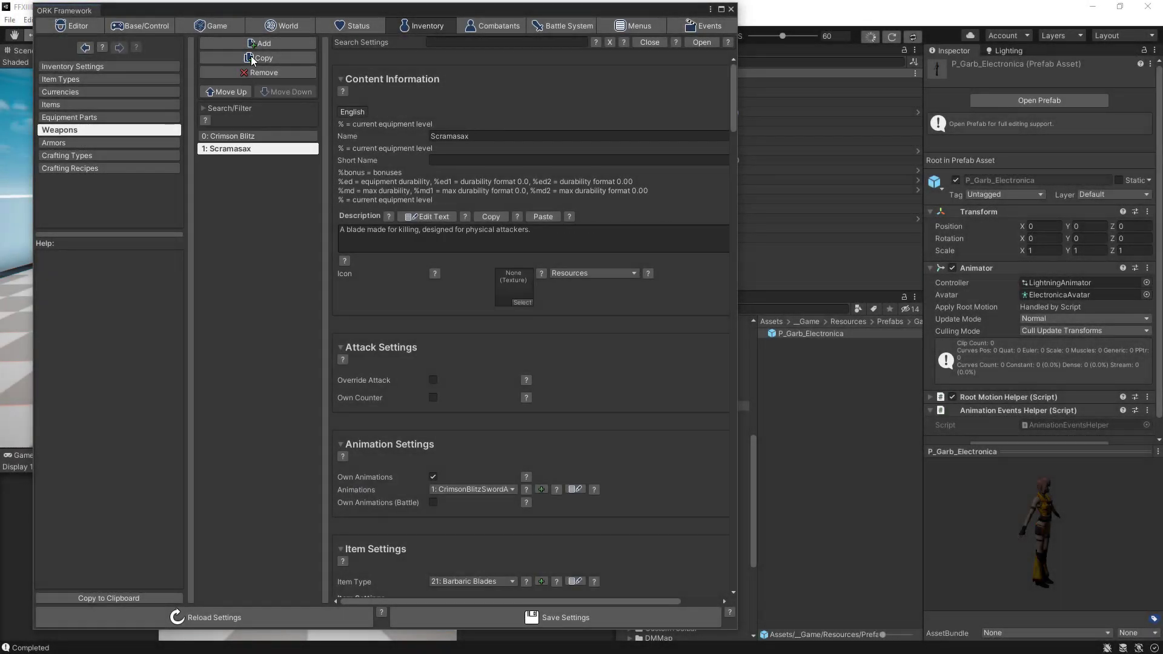
Step: Copy the Scramasax weapon and name the copy DevilsDaugthers, taking the name from its mesh folder
{"action": "left_click", "coordinate": [251, 56]}
{"action": "left_click_drag", "start_coordinate": [737, 274], "coordinate": [558, 274]}
{"action": "left_click", "coordinate": [647, 461]}
{"action": "left_click", "coordinate": [691, 480]}
{"action": "key", "text": "ctrl+c"}
{"action": "left_click", "coordinate": [485, 136]}
{"action": "key", "text": "ctrl+v"}
Step: Check the DevilsDaugthers weapon's item type and locate its assigned viewer prefab in the project, moving the editor clear of the scene
{"action": "scroll", "coordinate": [447, 348], "scroll_direction": "down", "scroll_amount": 5}
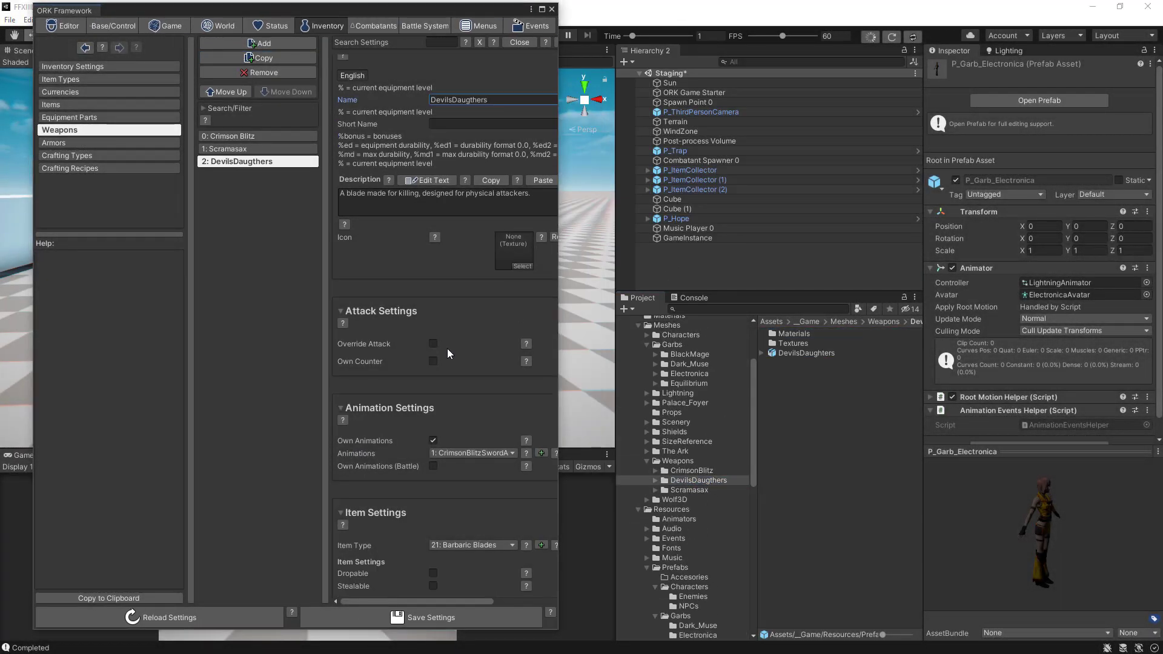
{"action": "left_click", "coordinate": [470, 400]}
{"action": "left_click", "coordinate": [469, 383]}
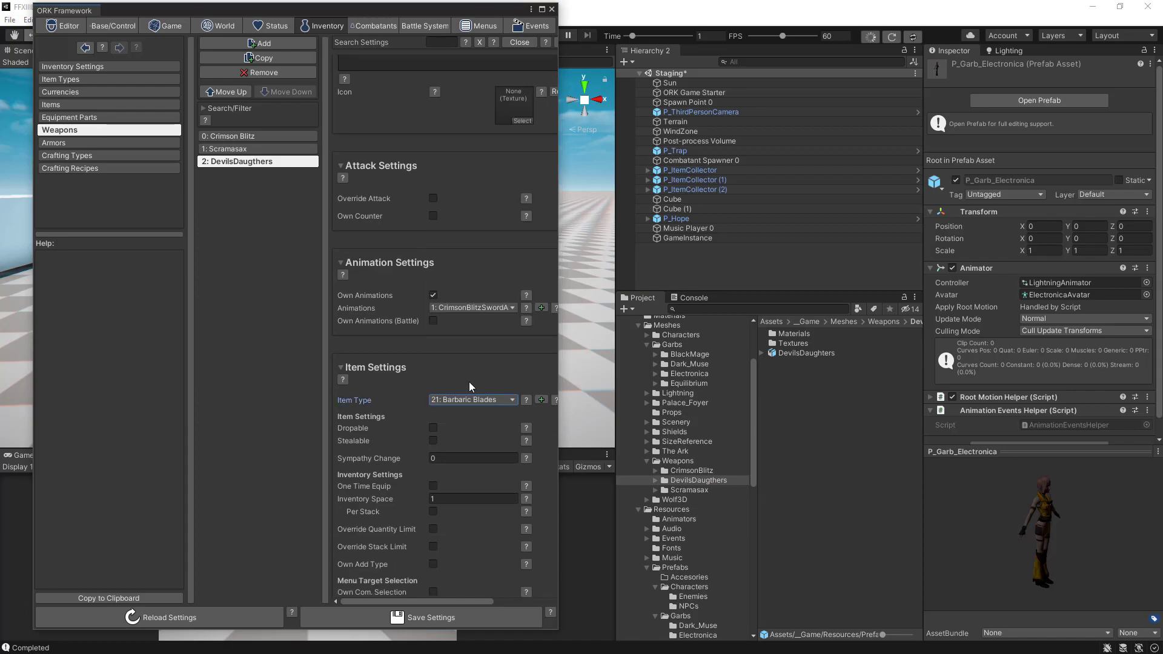
{"action": "scroll", "coordinate": [466, 424], "scroll_direction": "down", "scroll_amount": 5}
{"action": "left_click", "coordinate": [464, 463]}
{"action": "left_click_drag", "start_coordinate": [755, 413], "coordinate": [754, 383]}
{"action": "left_click_drag", "start_coordinate": [322, 8], "coordinate": [309, 349]}
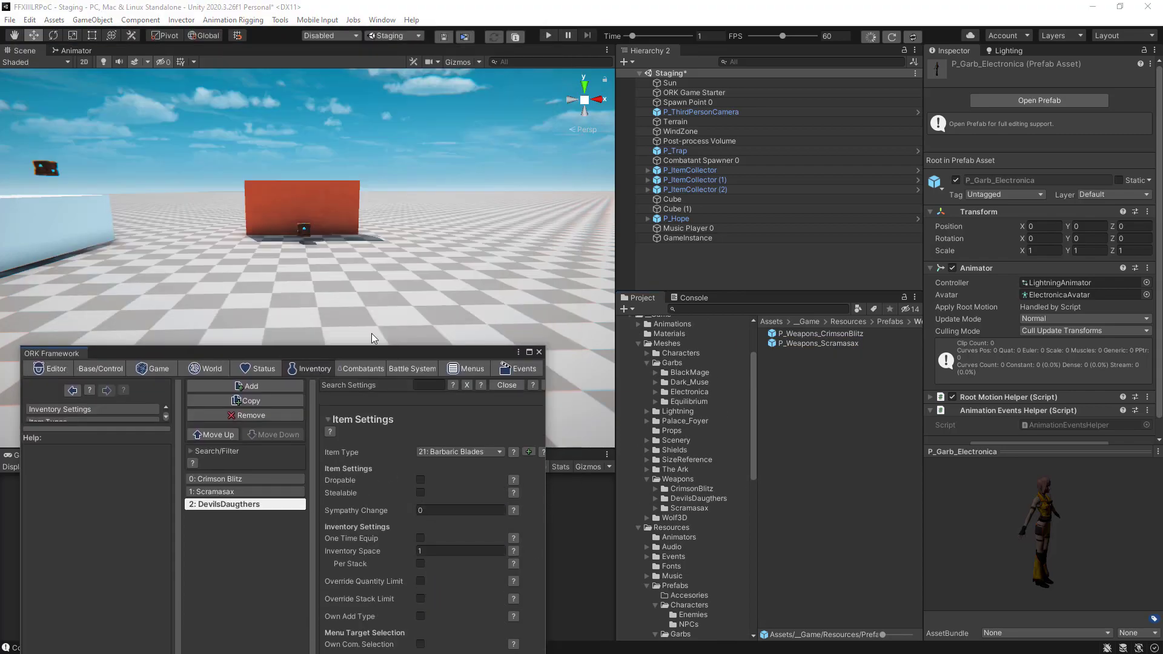
Step: Add the DevilsDaughters model from the Meshes Weapons folder to the Staging scene hierarchy
{"action": "scroll", "coordinate": [668, 407], "scroll_direction": "up", "scroll_amount": 3}
{"action": "left_click", "coordinate": [647, 436]}
{"action": "left_click", "coordinate": [698, 533]}
{"action": "left_click", "coordinate": [806, 353]}
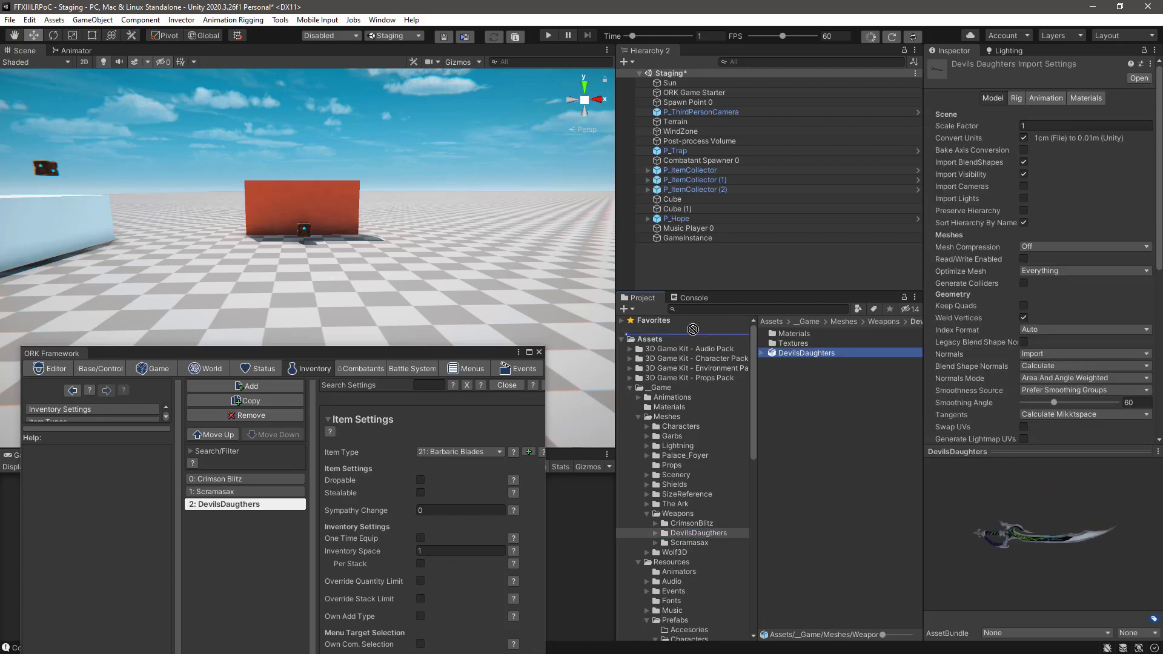
{"action": "left_click_drag", "start_coordinate": [805, 353], "coordinate": [701, 92]}
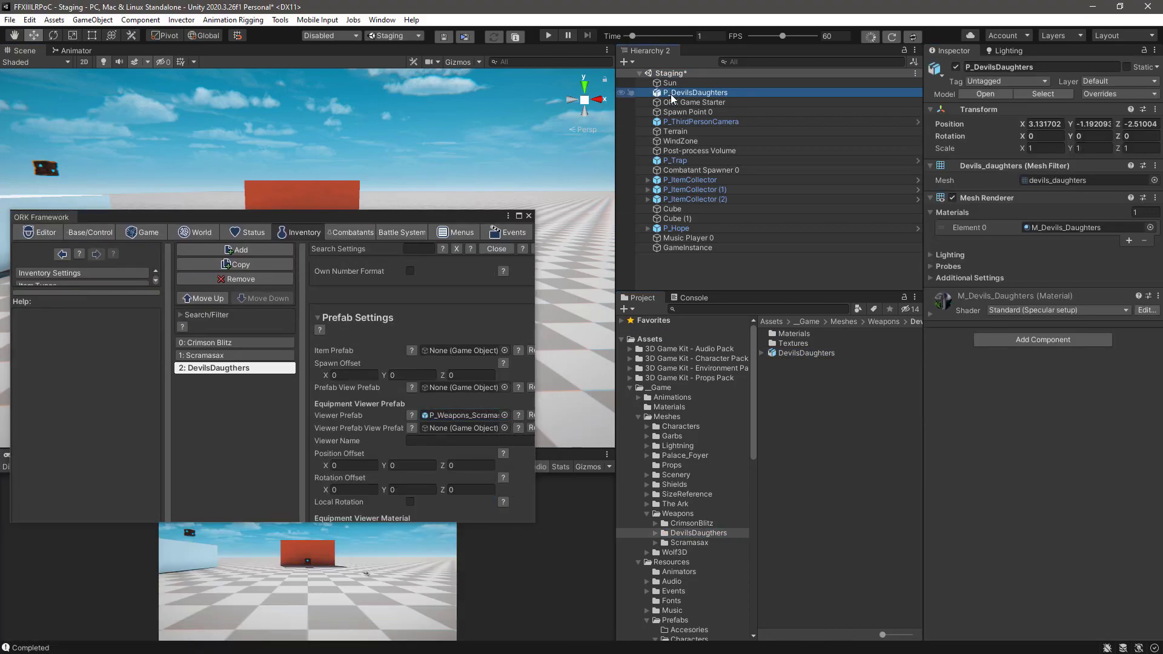
Step: Rename the sword object in the scene P_Weapons_DevilsDaughters and make it a prefab in the Resources Prefabs Weapons folder
{"action": "left_click", "coordinate": [670, 93]}
{"action": "type", "text": "Weapons_"}
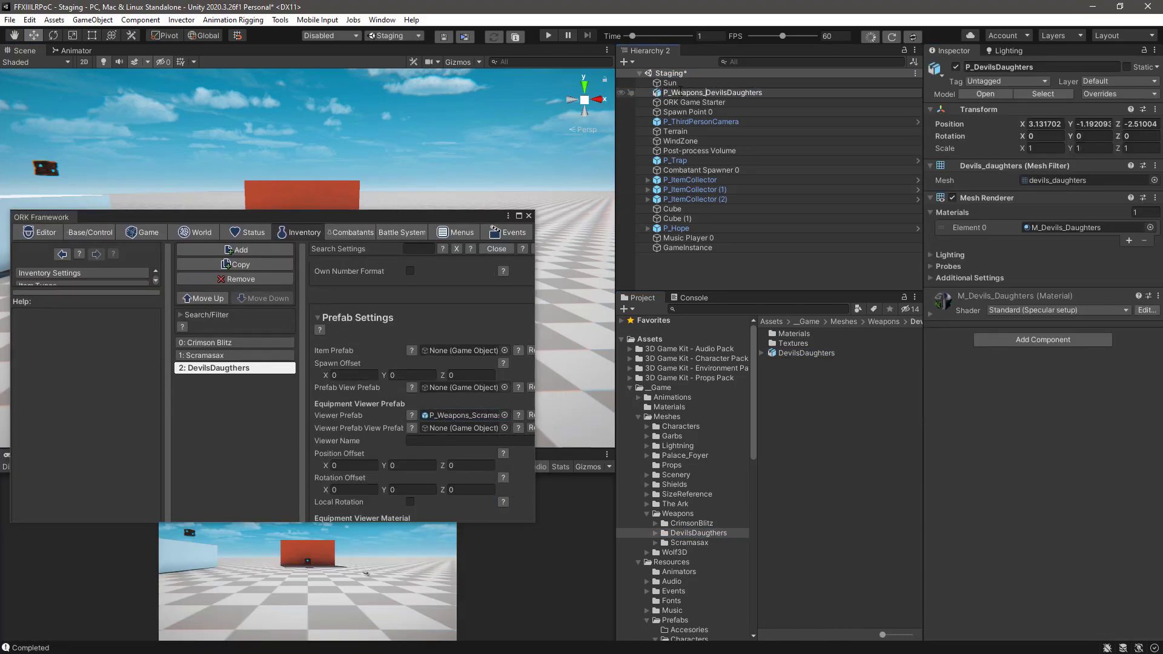
{"action": "key", "text": "Return"}
{"action": "scroll", "coordinate": [674, 491], "scroll_direction": "down", "scroll_amount": 9}
{"action": "left_click", "coordinate": [676, 491]}
{"action": "left_click_drag", "start_coordinate": [705, 93], "coordinate": [814, 450]}
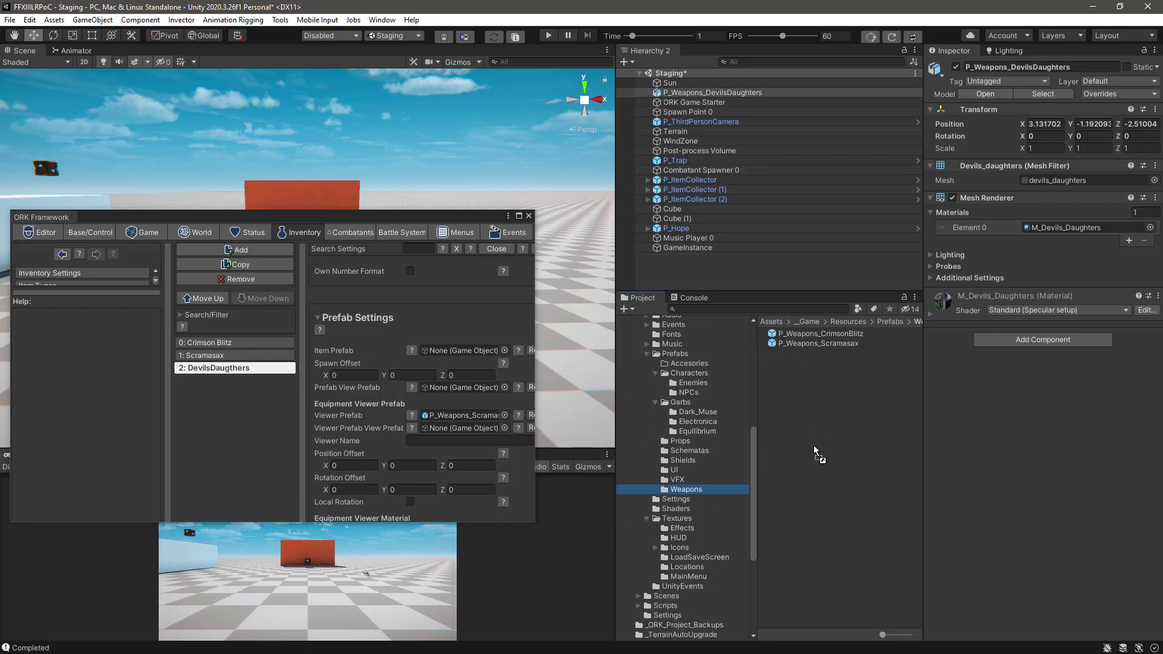
Step: Remove P_Weapons_DevilsDaughters from the scene hierarchy and check which components the P_Weapons_CrimsonBlitz prefab uses
{"action": "left_click", "coordinate": [705, 94]}
{"action": "key", "text": "Delete"}
{"action": "left_click", "coordinate": [842, 351]}
{"action": "left_click", "coordinate": [933, 424]}
{"action": "left_click", "coordinate": [803, 335]}
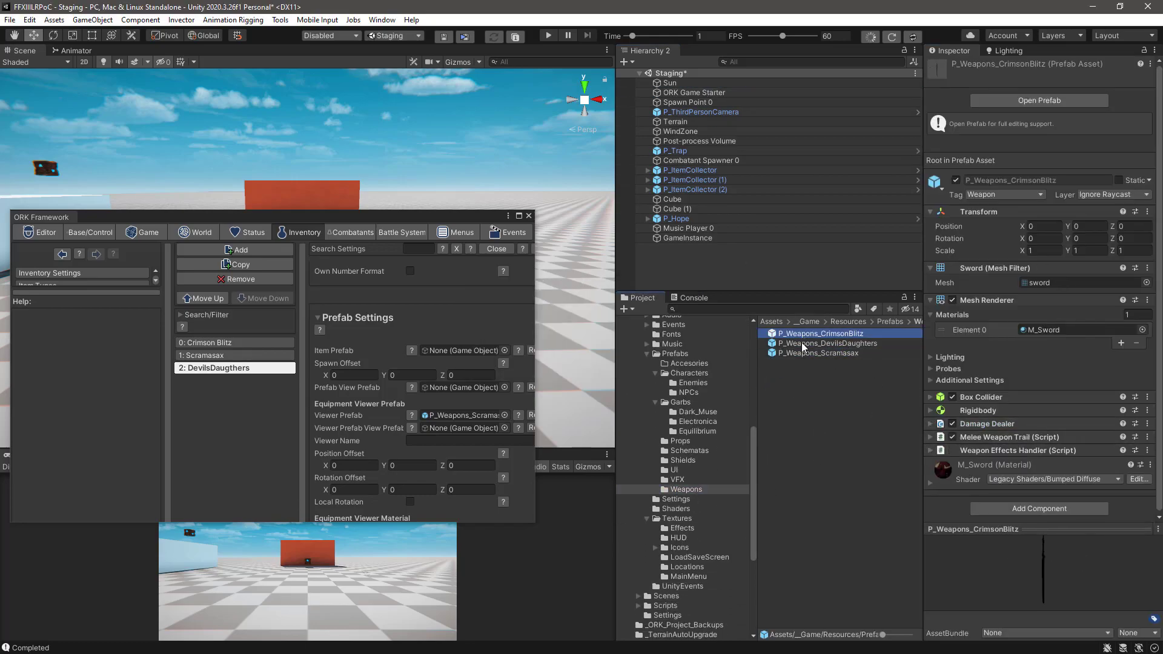
{"action": "left_click", "coordinate": [837, 353]}
{"action": "left_click", "coordinate": [818, 343]}
Step: Add the Box Collider, Rigidbody, Melee Weapon Trail and Weapon Effects Handler components to the P_Weapons_DevilsDaughters prefab
{"action": "left_click", "coordinate": [1074, 444]}
{"action": "left_click", "coordinate": [1065, 459]}
{"action": "left_click", "coordinate": [1036, 472]}
{"action": "left_click", "coordinate": [821, 333]}
{"action": "left_click", "coordinate": [827, 342]}
{"action": "left_click", "coordinate": [1092, 470]}
{"action": "left_click", "coordinate": [1036, 503]}
{"action": "left_click", "coordinate": [825, 334]}
{"action": "left_click", "coordinate": [827, 343]}
{"action": "left_click", "coordinate": [1013, 480]}
{"action": "type", "text": "weapon e"}
{"action": "left_click", "coordinate": [1010, 498]}
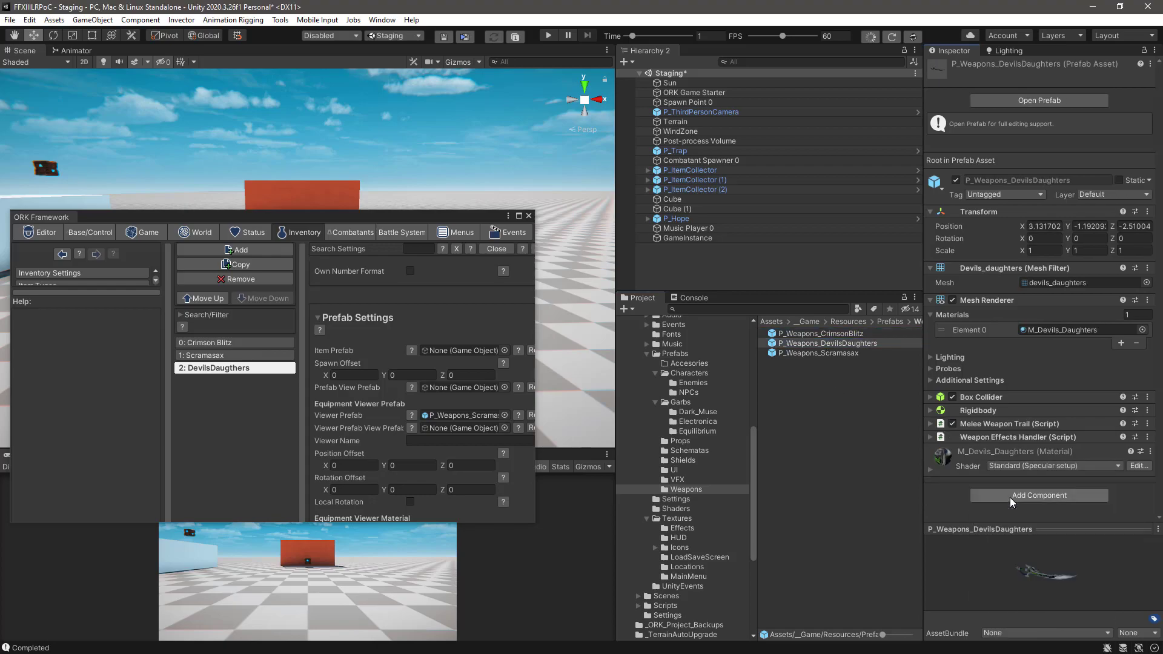
Step: Open the P_Weapons_DevilsDaughters prefab for editing, dock the ORK Framework window, and add empty child objects named Base and Tip
{"action": "left_click", "coordinate": [1043, 100]}
{"action": "left_click_drag", "start_coordinate": [375, 217], "coordinate": [134, 51]}
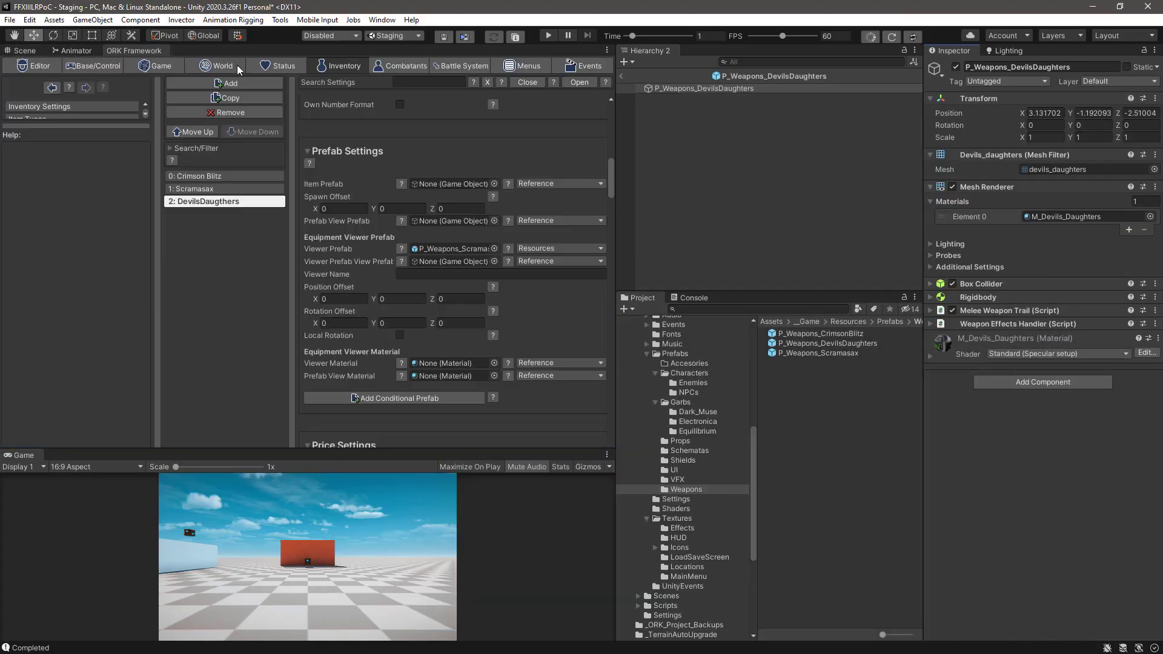
{"action": "right_click", "coordinate": [711, 86]}
{"action": "left_click", "coordinate": [720, 233]}
{"action": "type", "text": "Base"}
{"action": "key", "text": "Return"}
{"action": "right_click", "coordinate": [711, 88]}
{"action": "left_click", "coordinate": [752, 234]}
{"action": "type", "text": "Tip"}
{"action": "key", "text": "Return"}
Step: Place the Base object near the sword's guard at about Y 0.116 and Z 0.056, viewing the sword from its side
{"action": "left_click_drag", "start_coordinate": [245, 307], "coordinate": [447, 286]}
{"action": "left_click_drag", "start_coordinate": [423, 244], "coordinate": [423, 204]}
{"action": "left_click_drag", "start_coordinate": [375, 345], "coordinate": [521, 343], "text": "alt"}
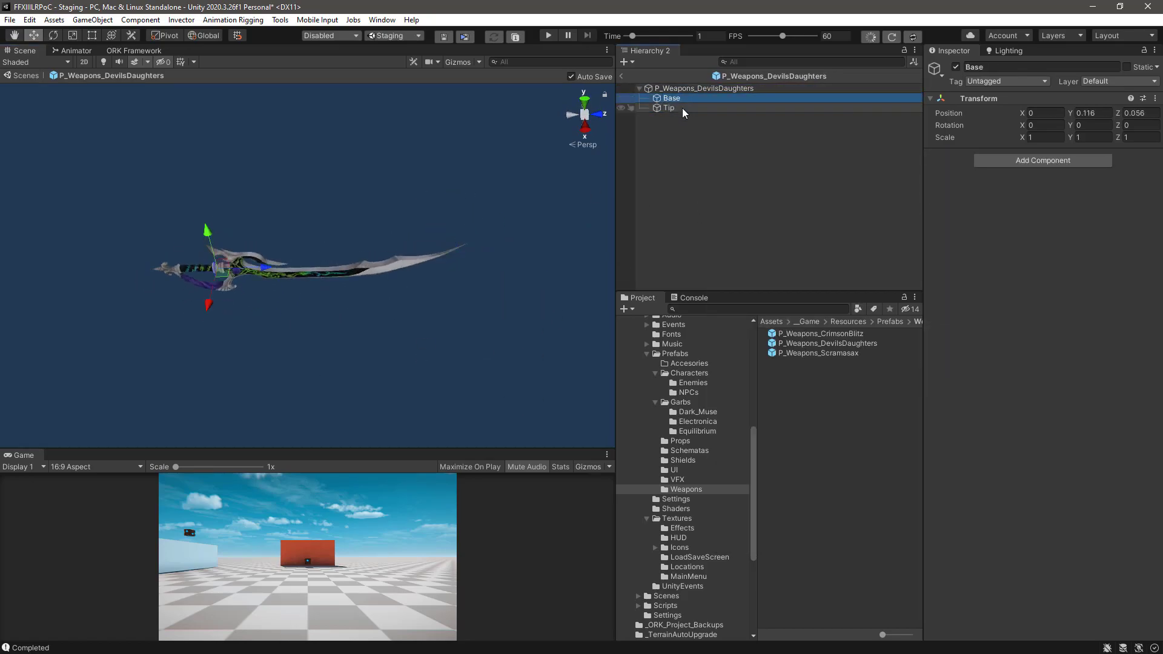
Step: Configure the Melee Weapon Trail with the Base and Tip transforms, the Swoosh01 material and a life time of 0.25
{"action": "left_click", "coordinate": [703, 88]}
{"action": "left_click", "coordinate": [930, 310]}
{"action": "left_click_drag", "start_coordinate": [700, 130], "coordinate": [1077, 482]}
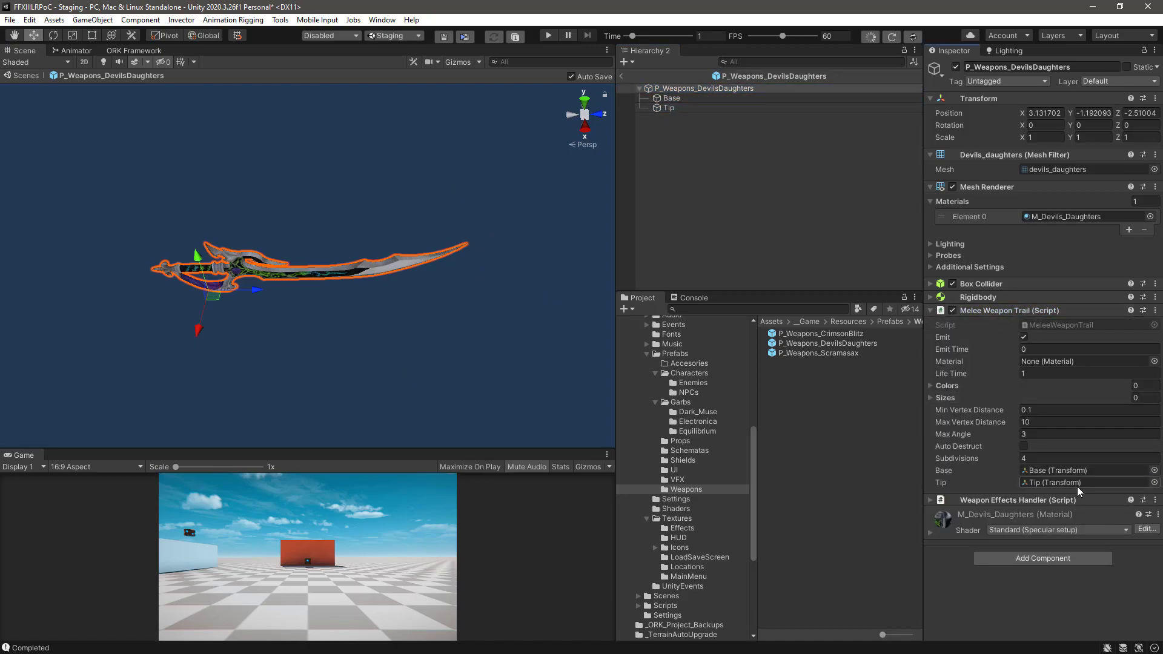
{"action": "left_click", "coordinate": [1154, 361]}
{"action": "double_click", "coordinate": [879, 369]}
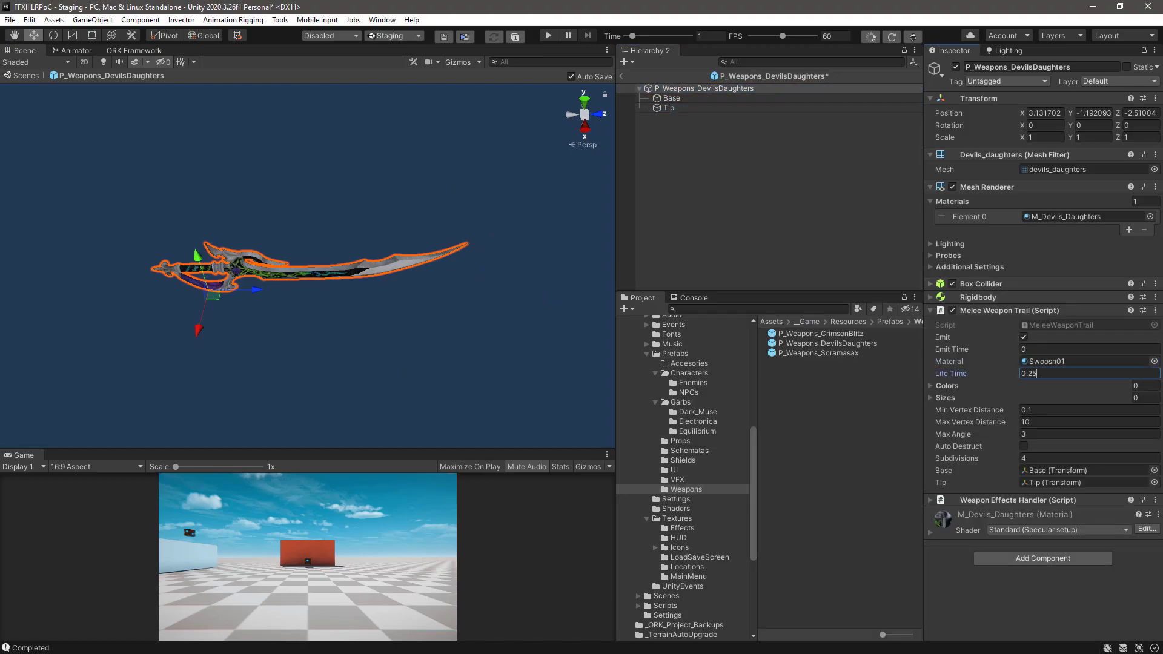
Step: Assign the prefab's own Melee Weapon Trail as the Weapon Trail of its Weapon Effects Handler
{"action": "left_click", "coordinate": [929, 310]}
{"action": "left_click", "coordinate": [930, 324]}
{"action": "left_click_drag", "start_coordinate": [1006, 310], "coordinate": [1046, 351]}
Step: Make the sword's Box Collider a trigger and shrink it from the handle end so that it covers only the blade
{"action": "left_click", "coordinate": [641, 87], "text": "ctrl"}
{"action": "left_click", "coordinate": [702, 88]}
{"action": "left_click", "coordinate": [930, 284]}
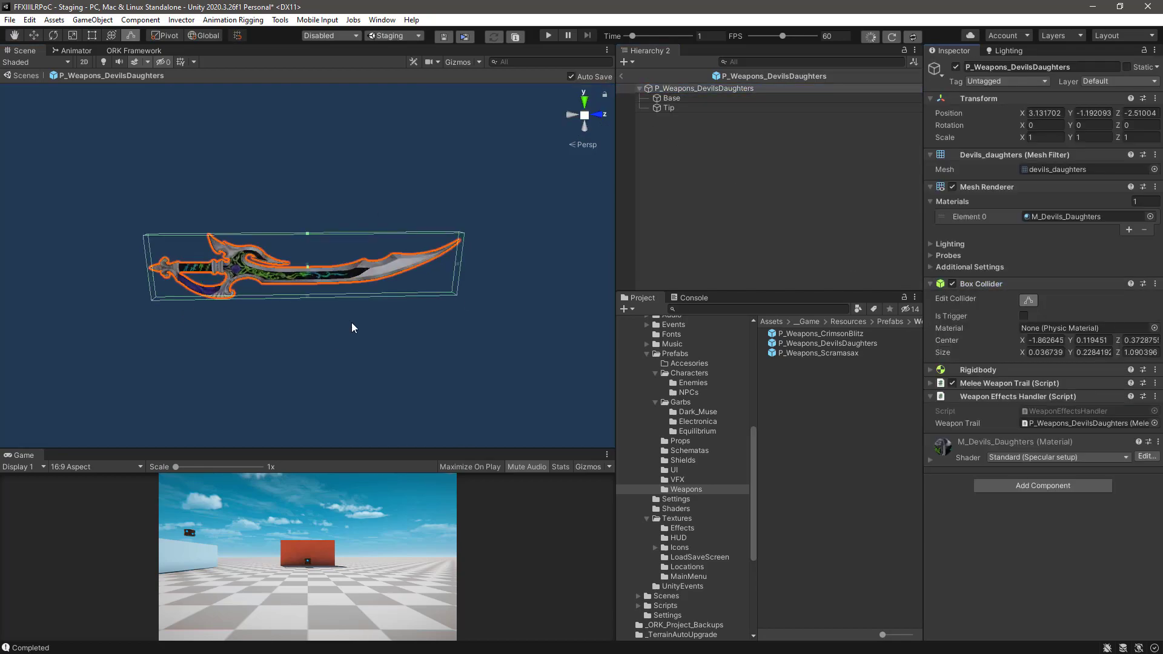
{"action": "left_click_drag", "start_coordinate": [154, 273], "coordinate": [218, 272]}
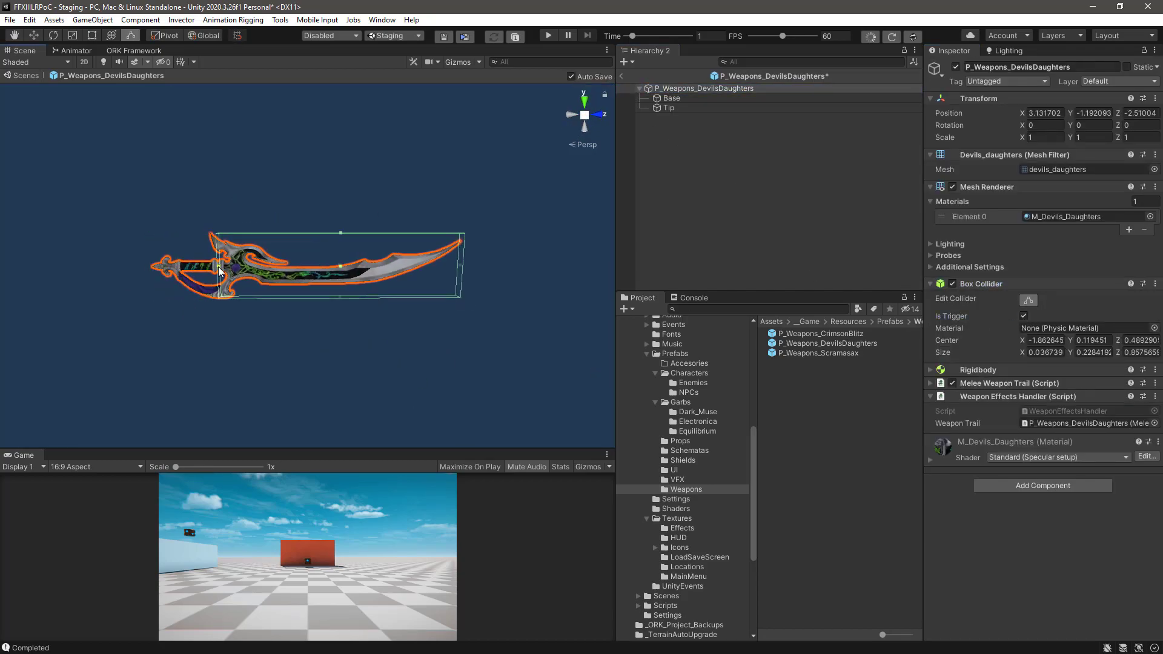
Step: Turn off gravity on the sword's Rigidbody and freeze its position and rotation
{"action": "left_click", "coordinate": [931, 369]}
{"action": "left_click", "coordinate": [955, 469]}
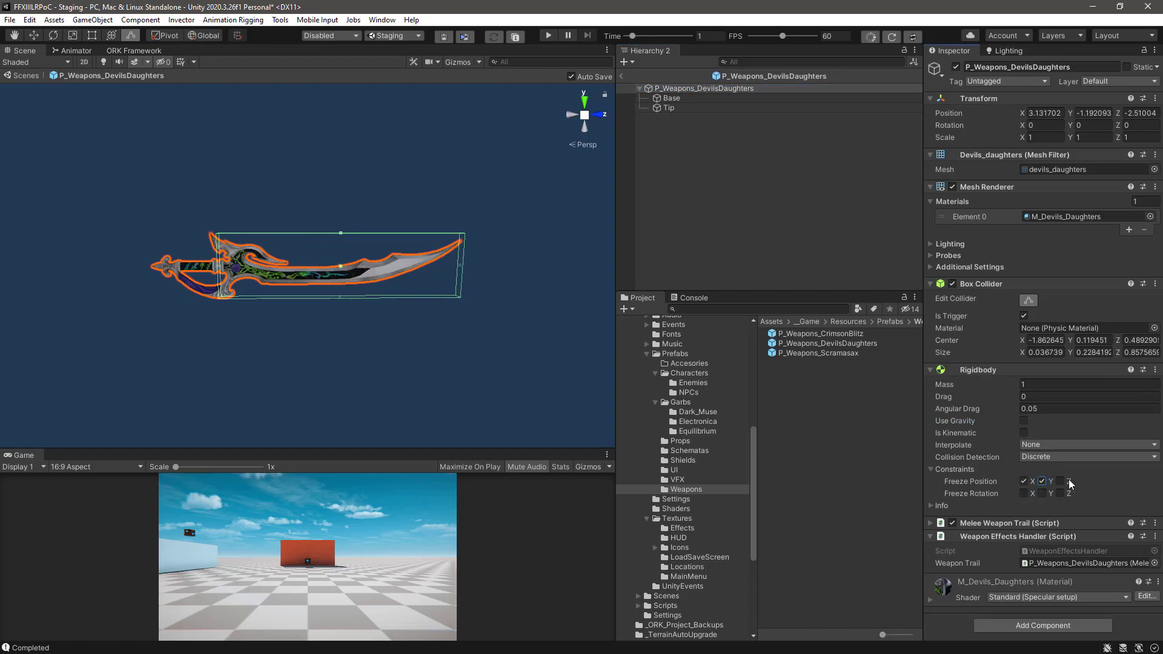
{"action": "left_click", "coordinate": [1023, 493]}
Step: Set the sword prefab's tag to Weapon and its layer to Ignore Raycast, and return to the Staging scene
{"action": "left_click", "coordinate": [1006, 81]}
{"action": "left_click", "coordinate": [1002, 185]}
{"action": "left_click", "coordinate": [1120, 81]}
{"action": "left_click", "coordinate": [1091, 114]}
{"action": "left_click", "coordinate": [530, 355]}
{"action": "left_click", "coordinate": [621, 77]}
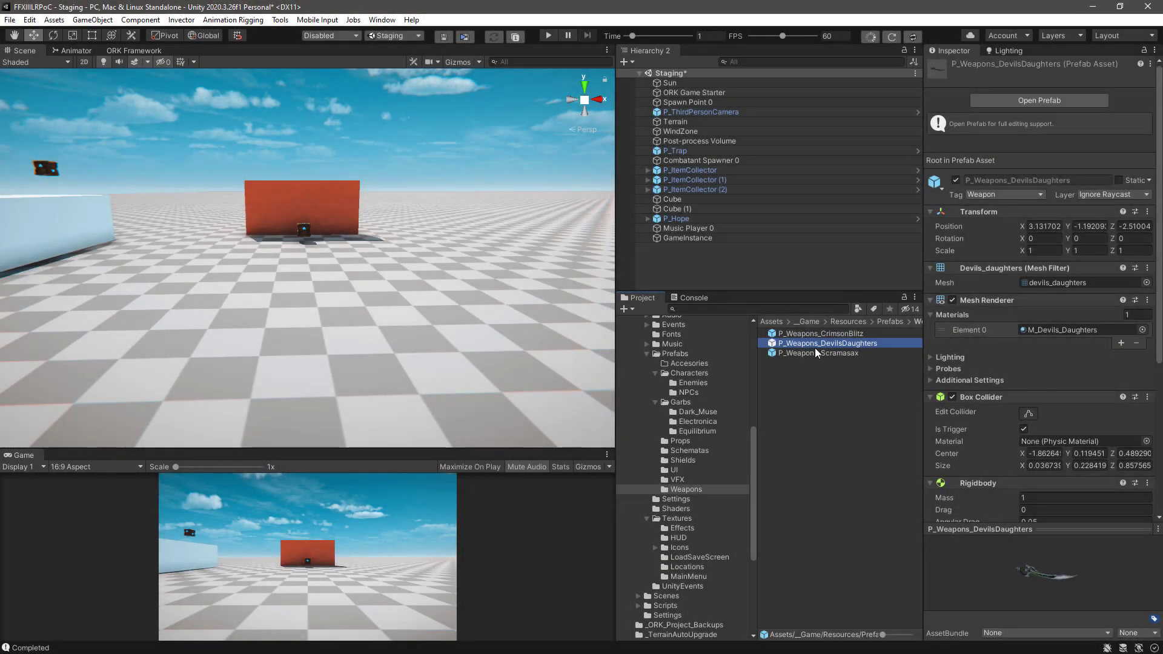
Step: Detach the docked ORK Framework editor into its own floating window
{"action": "left_click", "coordinate": [134, 49]}
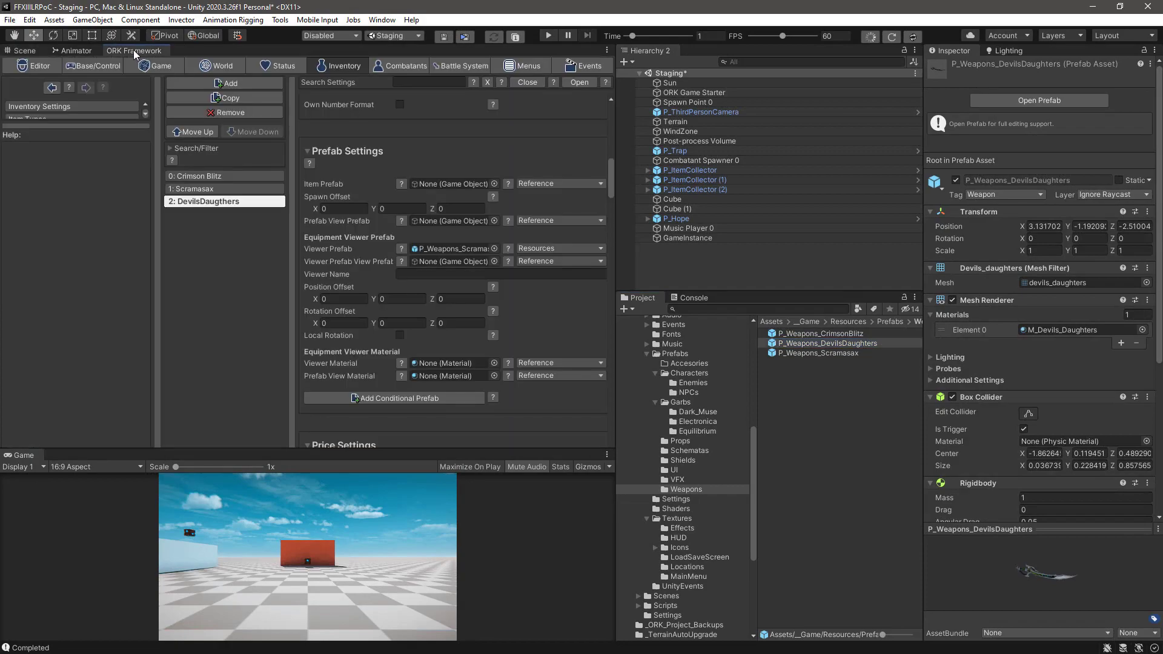
{"action": "left_click_drag", "start_coordinate": [139, 56], "coordinate": [442, 170]}
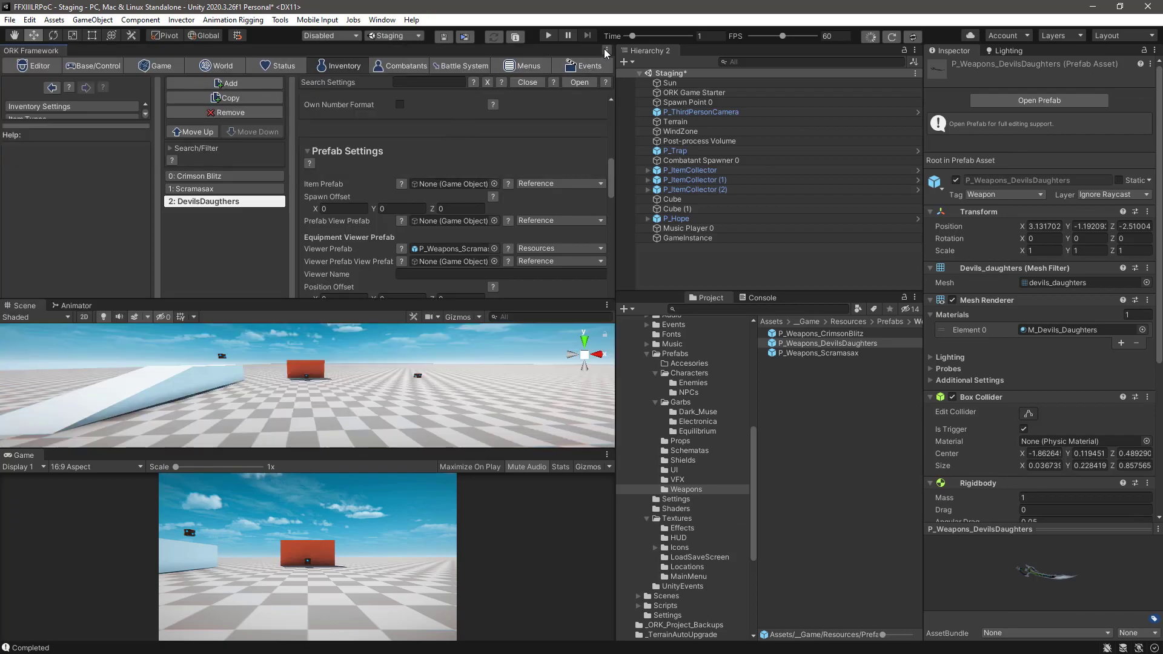
{"action": "left_click", "coordinate": [607, 50]}
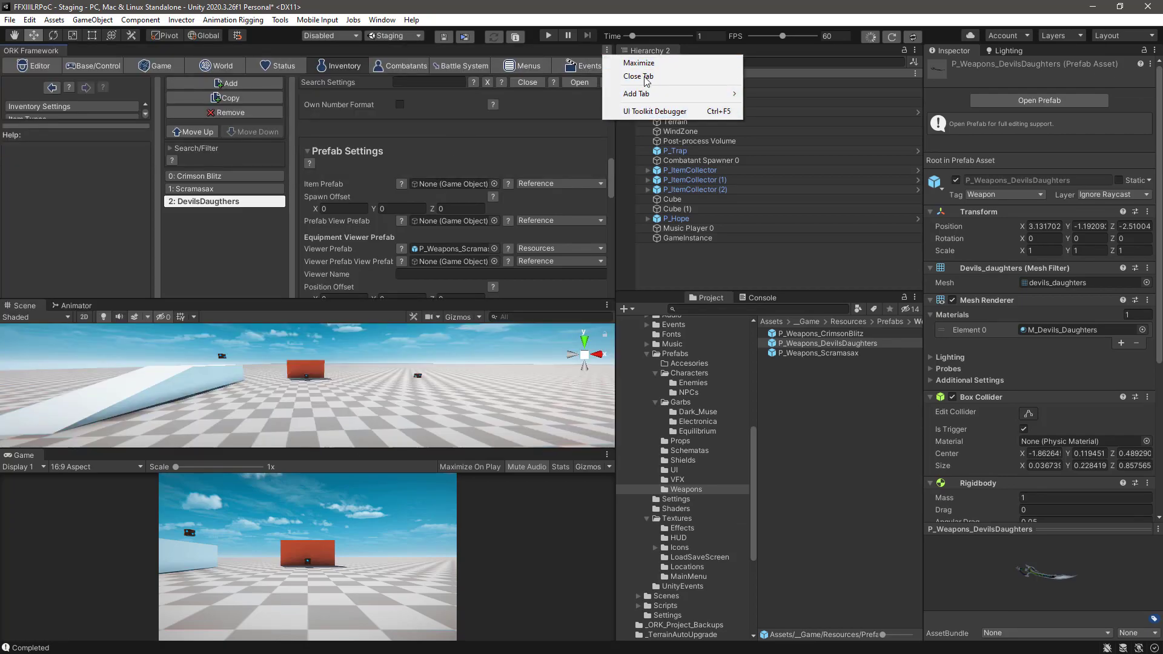
{"action": "left_click", "coordinate": [32, 54]}
{"action": "left_click_drag", "start_coordinate": [32, 54], "coordinate": [231, 285]}
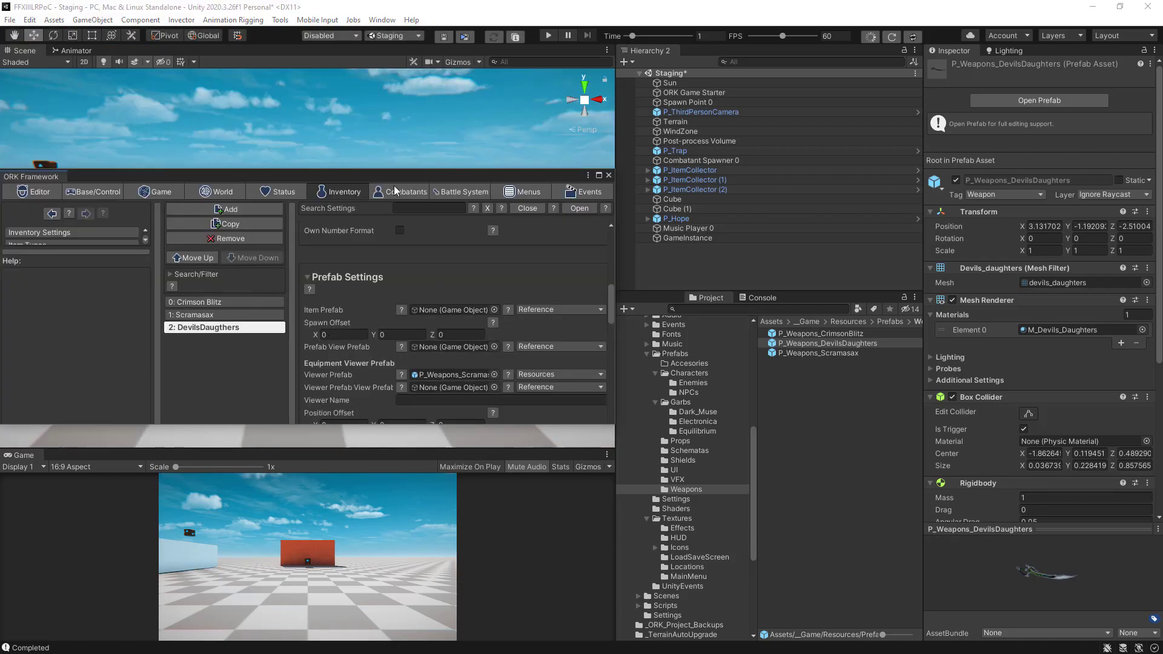
Step: Resize the ORK Framework window clear of the project files and assign P_Weapons_DevilsDaughters as the DevilsDaugthers weapon's viewer prefab
{"action": "left_click_drag", "start_coordinate": [613, 424], "coordinate": [1019, 608]}
{"action": "scroll", "coordinate": [743, 418], "scroll_direction": "down", "scroll_amount": 3}
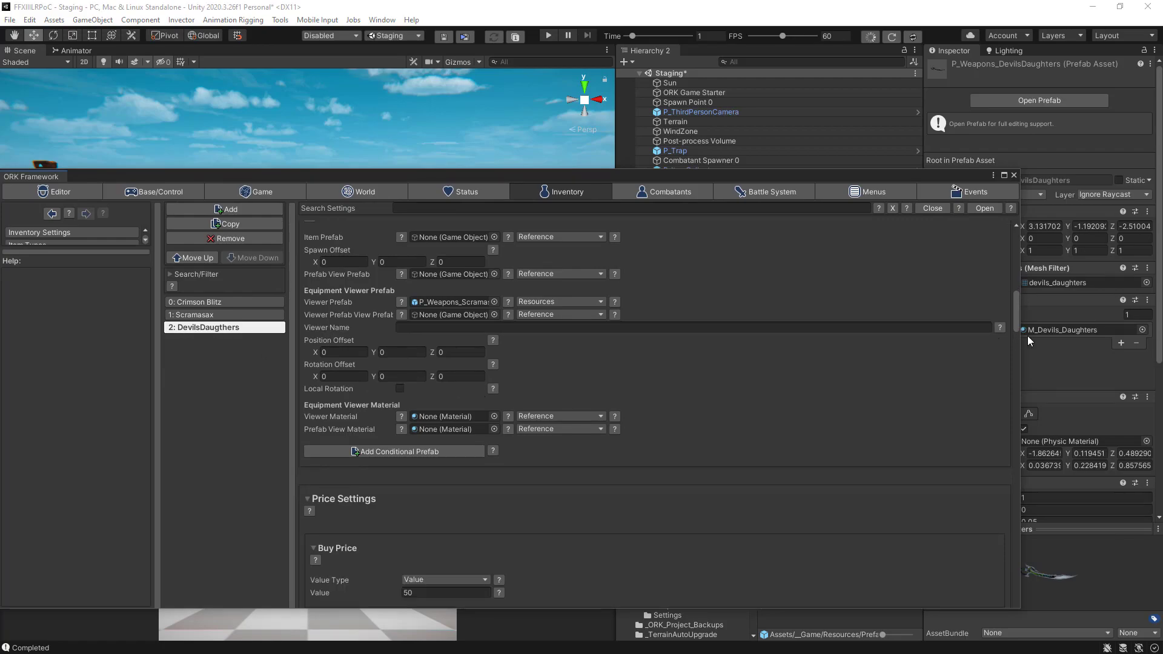
{"action": "left_click_drag", "start_coordinate": [1023, 340], "coordinate": [694, 348]}
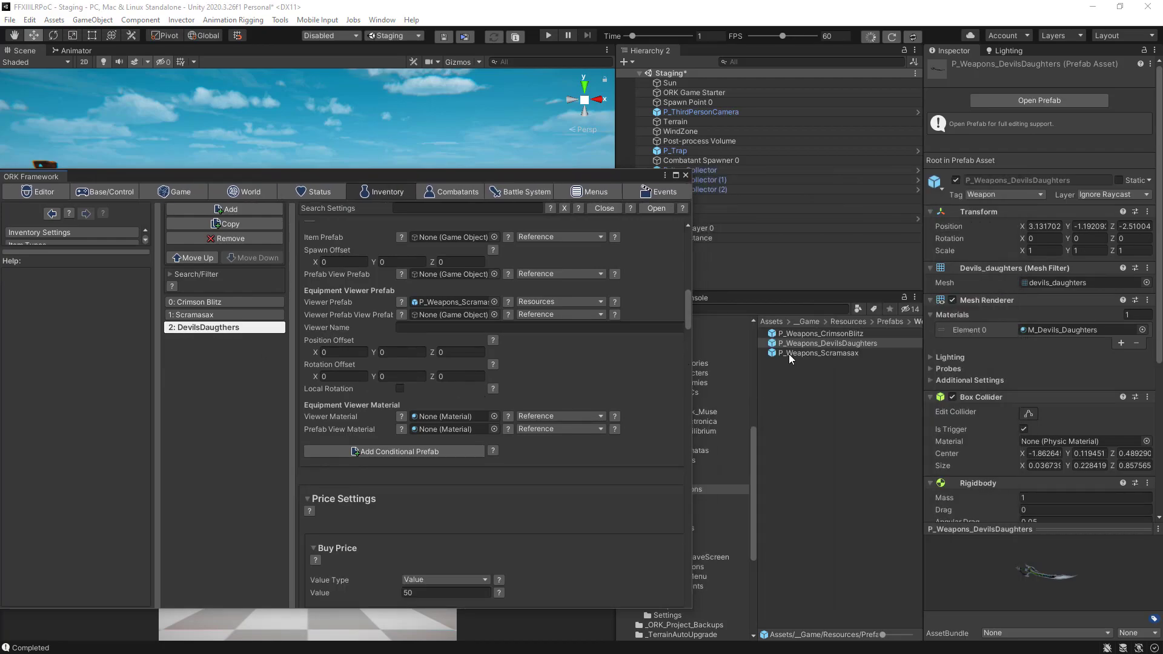
{"action": "left_click_drag", "start_coordinate": [781, 345], "coordinate": [445, 309]}
{"action": "left_click_drag", "start_coordinate": [492, 171], "coordinate": [670, 58]}
Step: Review the remaining settings of the DevilsDaugthers weapon, including its equipment part and its Strength and Magic status bonuses
{"action": "scroll", "coordinate": [736, 377], "scroll_direction": "down", "scroll_amount": 5}
{"action": "scroll", "coordinate": [734, 377], "scroll_direction": "down", "scroll_amount": 4}
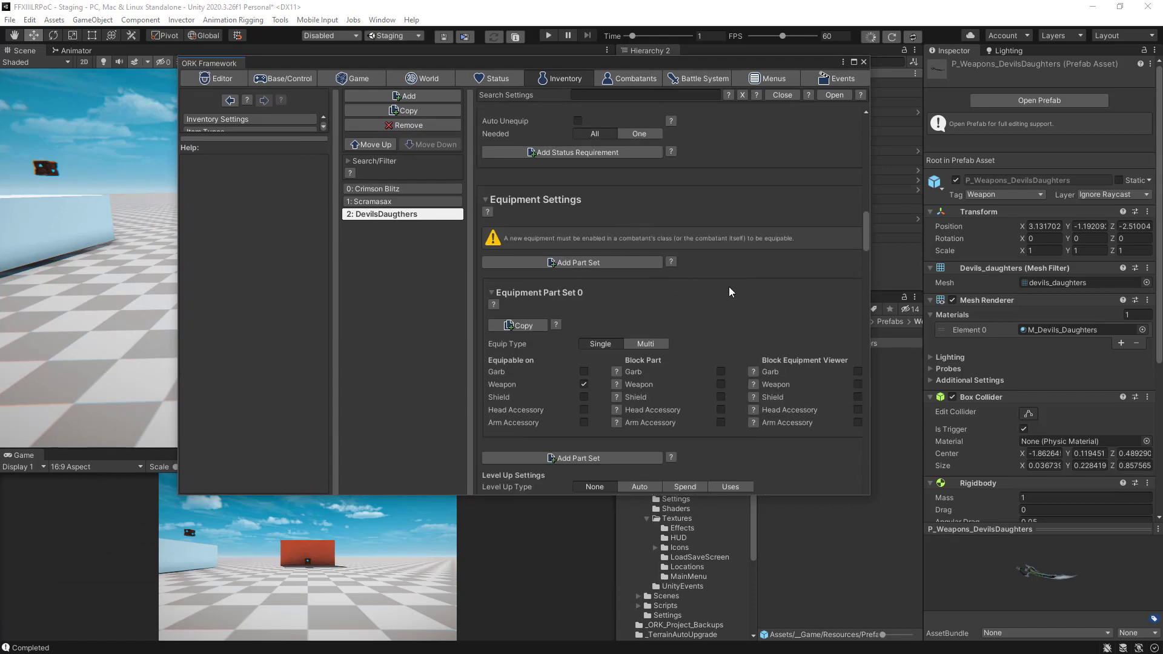
{"action": "scroll", "coordinate": [728, 292], "scroll_direction": "down", "scroll_amount": 3}
{"action": "scroll", "coordinate": [715, 321], "scroll_direction": "down", "scroll_amount": 20}
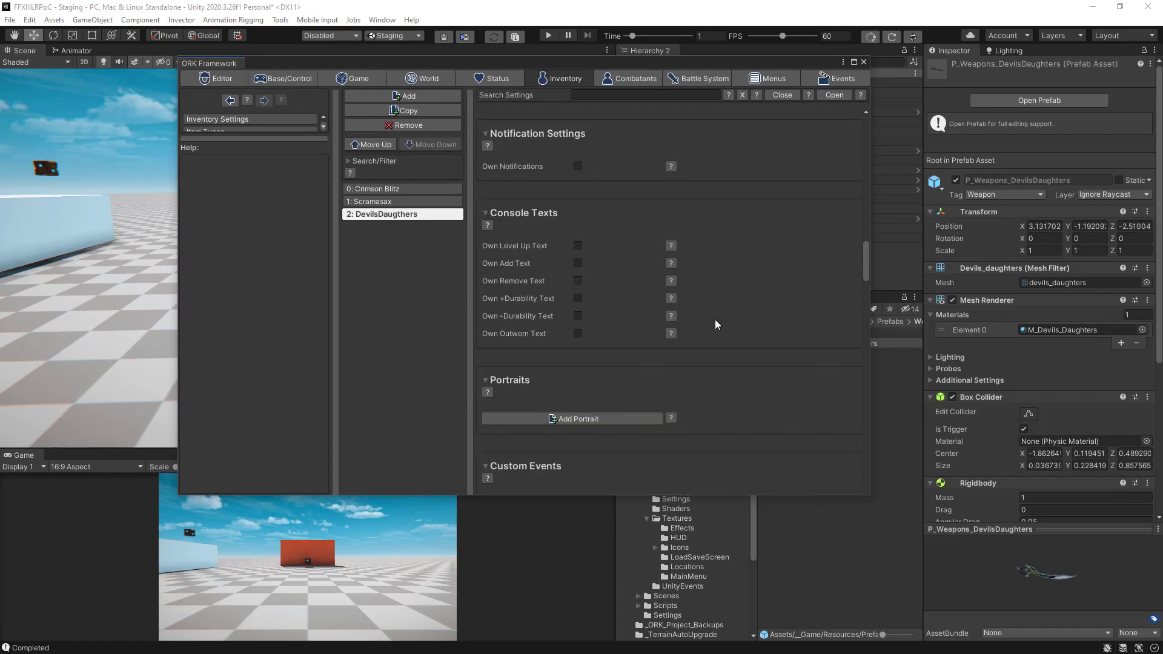
{"action": "scroll", "coordinate": [715, 324], "scroll_direction": "down", "scroll_amount": 20}
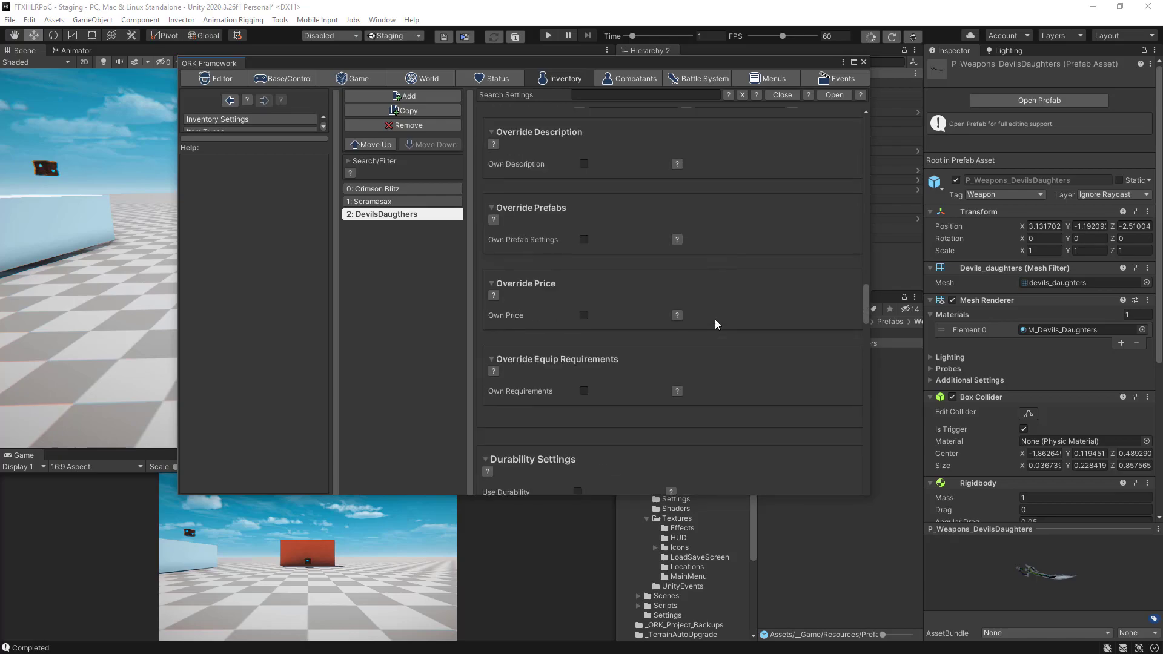
{"action": "scroll", "coordinate": [715, 324], "scroll_direction": "down", "scroll_amount": 20}
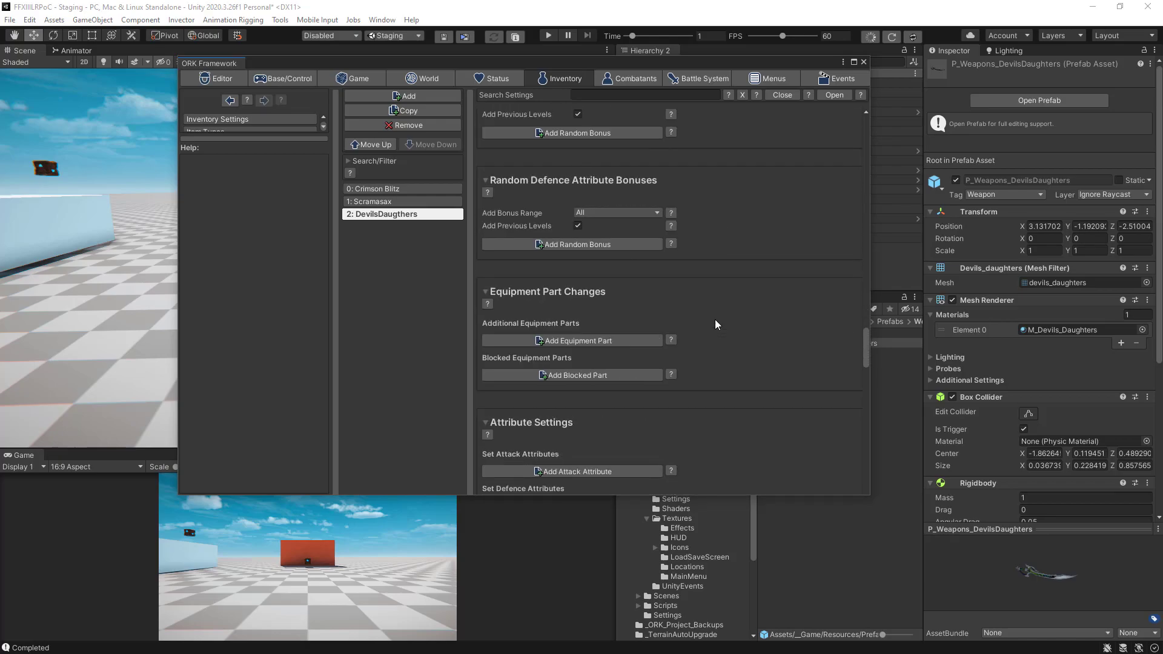
{"action": "scroll", "coordinate": [715, 324], "scroll_direction": "down", "scroll_amount": 5}
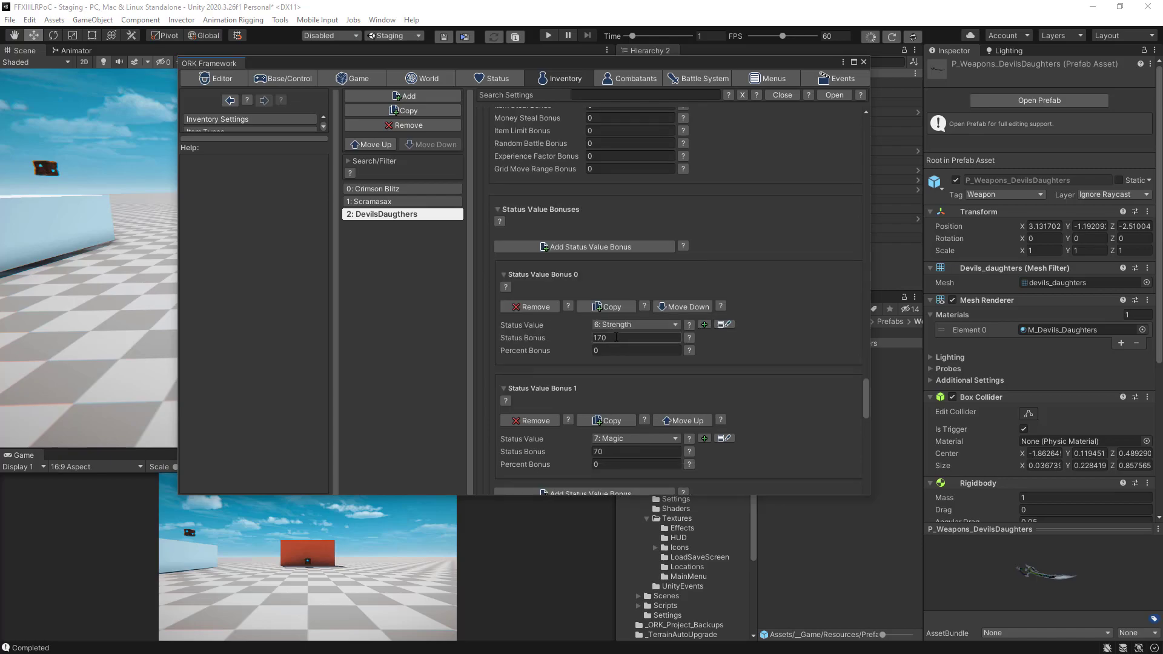
{"action": "scroll", "coordinate": [721, 364], "scroll_direction": "down", "scroll_amount": 3}
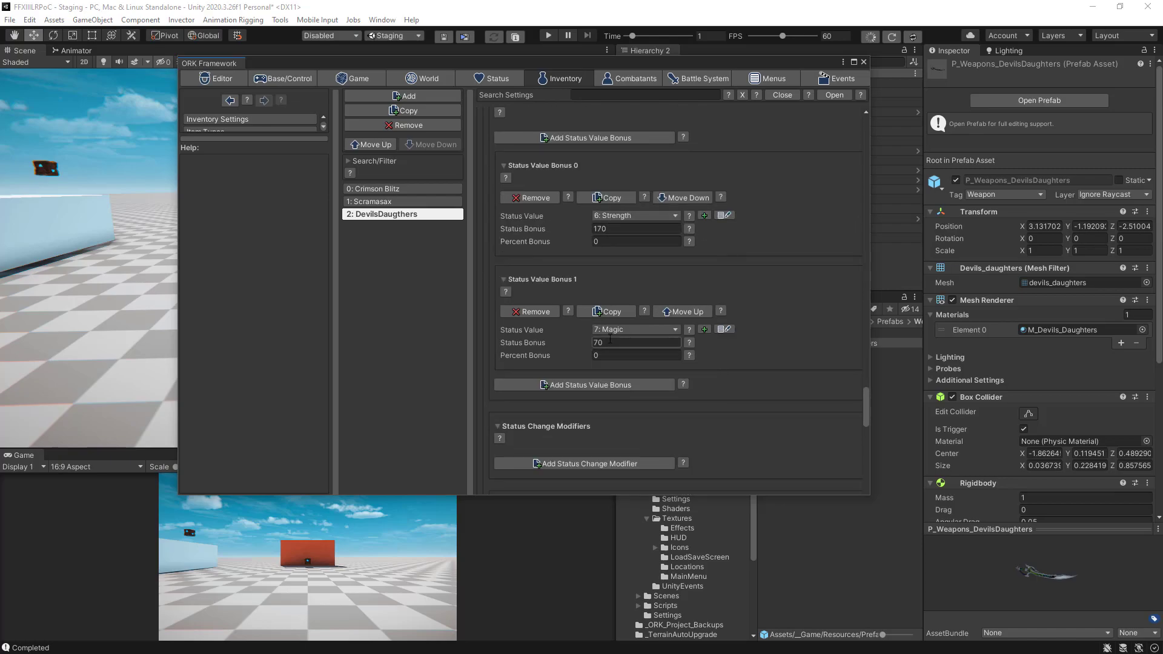
{"action": "scroll", "coordinate": [765, 352], "scroll_direction": "down", "scroll_amount": 10}
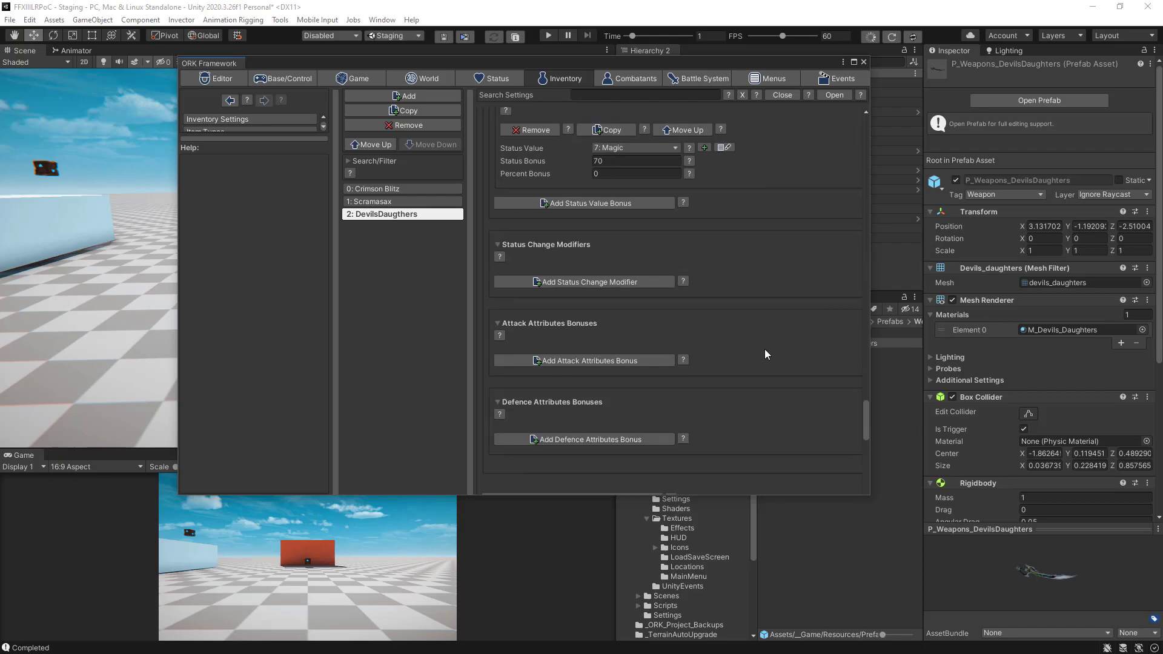
{"action": "scroll", "coordinate": [765, 355], "scroll_direction": "down", "scroll_amount": 7}
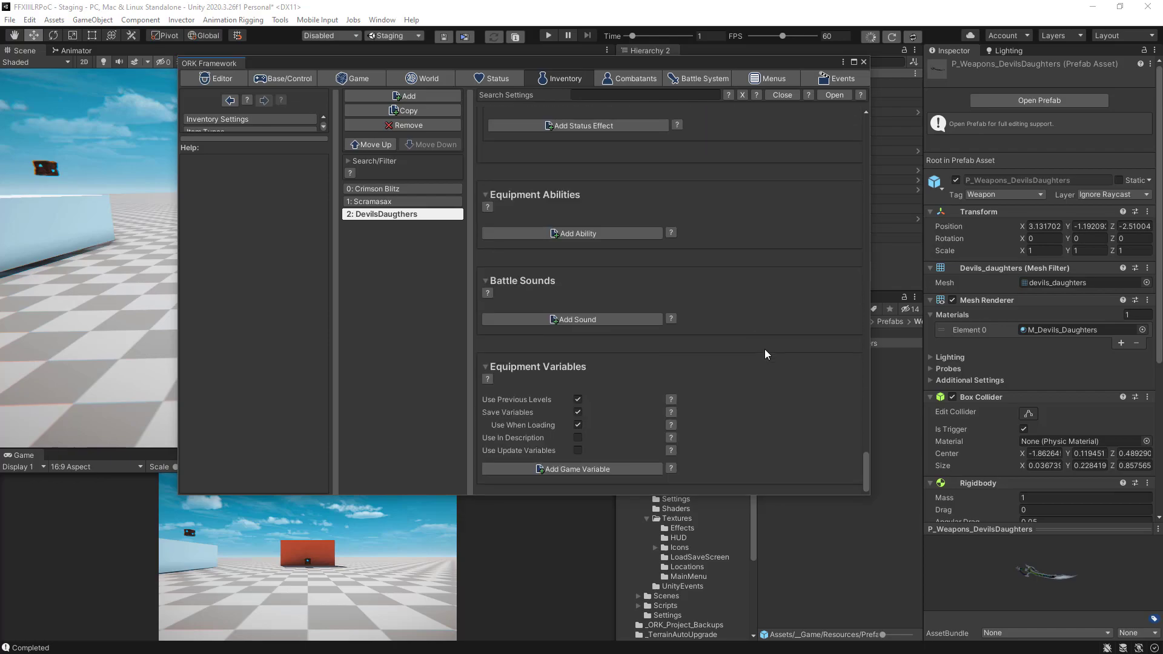
Step: Make the ORK Framework window taller and save the settings with the new weapon
{"action": "left_click_drag", "start_coordinate": [751, 495], "coordinate": [751, 605]}
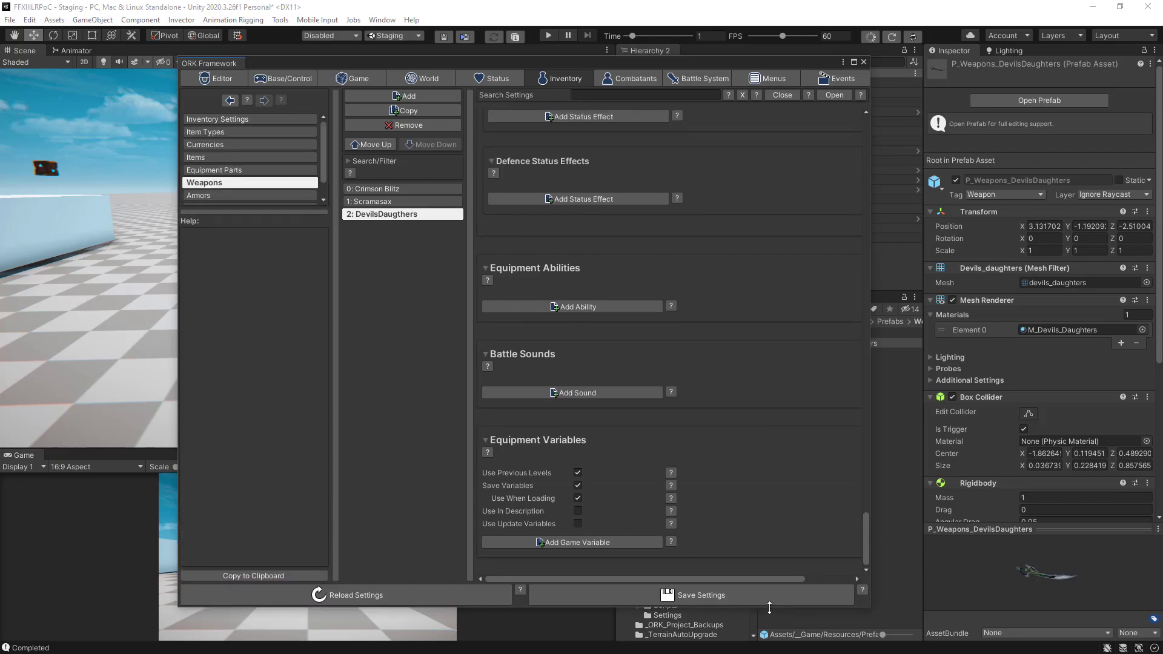
{"action": "left_click", "coordinate": [711, 596]}
{"action": "left_click", "coordinate": [694, 597]}
Step: Enable DevilsDaugthers among the available weapons of the LightningClass combatant class and save the settings
{"action": "left_click", "coordinate": [625, 79]}
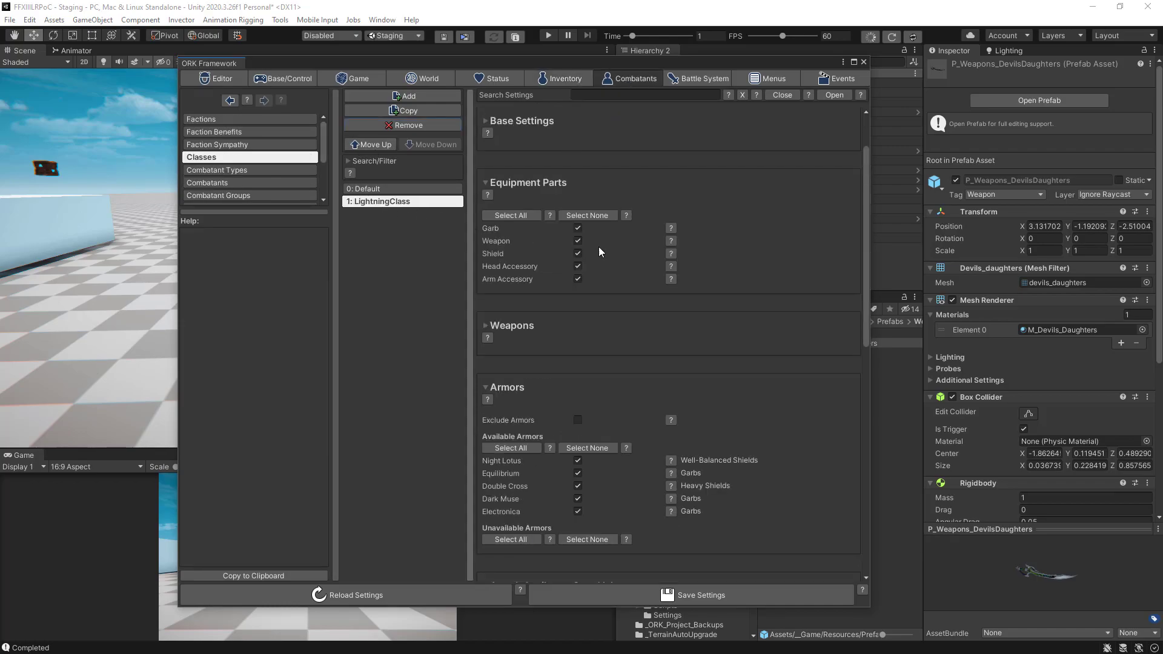
{"action": "left_click", "coordinate": [500, 326]}
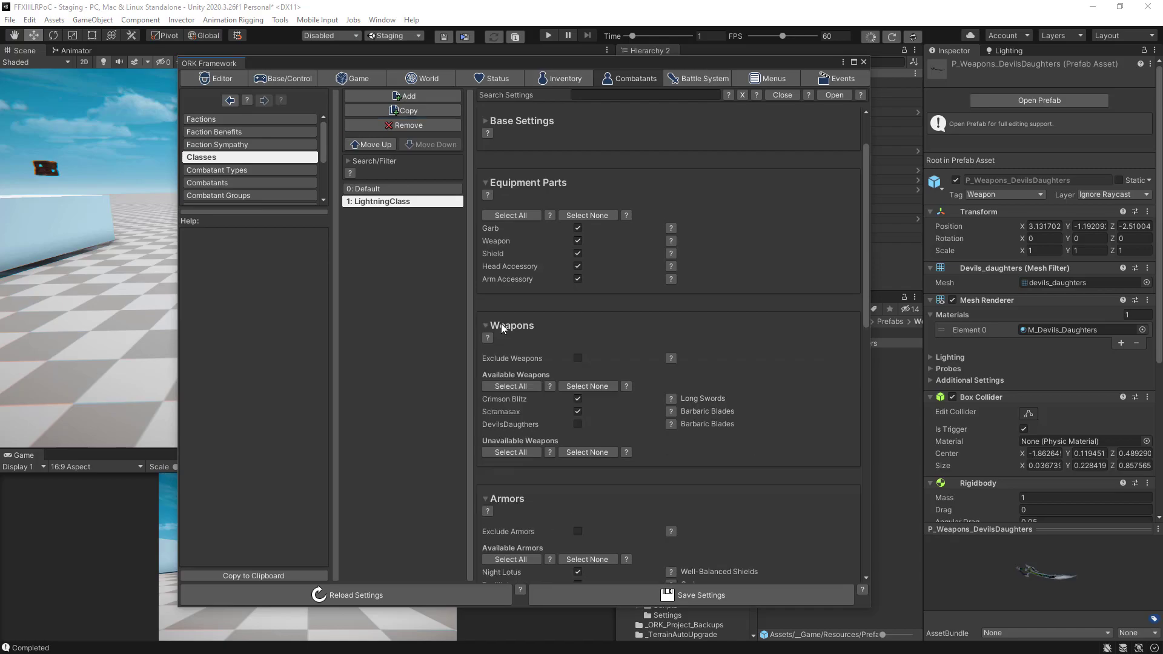
{"action": "scroll", "coordinate": [596, 366], "scroll_direction": "down", "scroll_amount": 3}
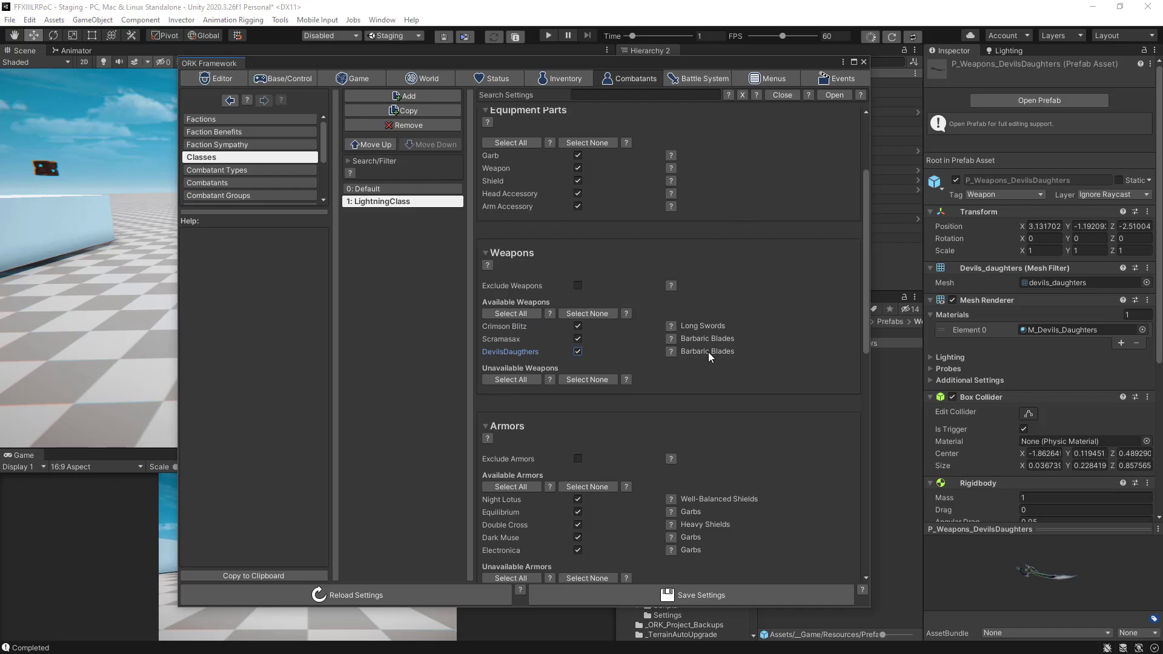
{"action": "scroll", "coordinate": [770, 359], "scroll_direction": "down", "scroll_amount": 1}
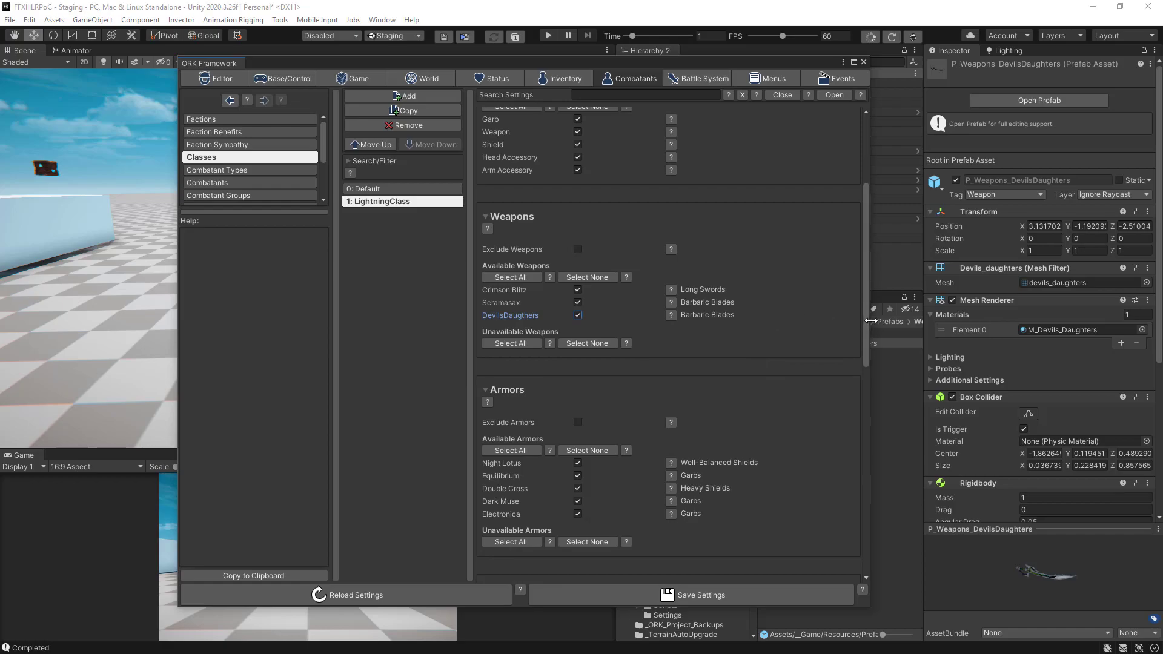
{"action": "left_click_drag", "start_coordinate": [871, 320], "coordinate": [792, 326]}
{"action": "left_click", "coordinate": [635, 597]}
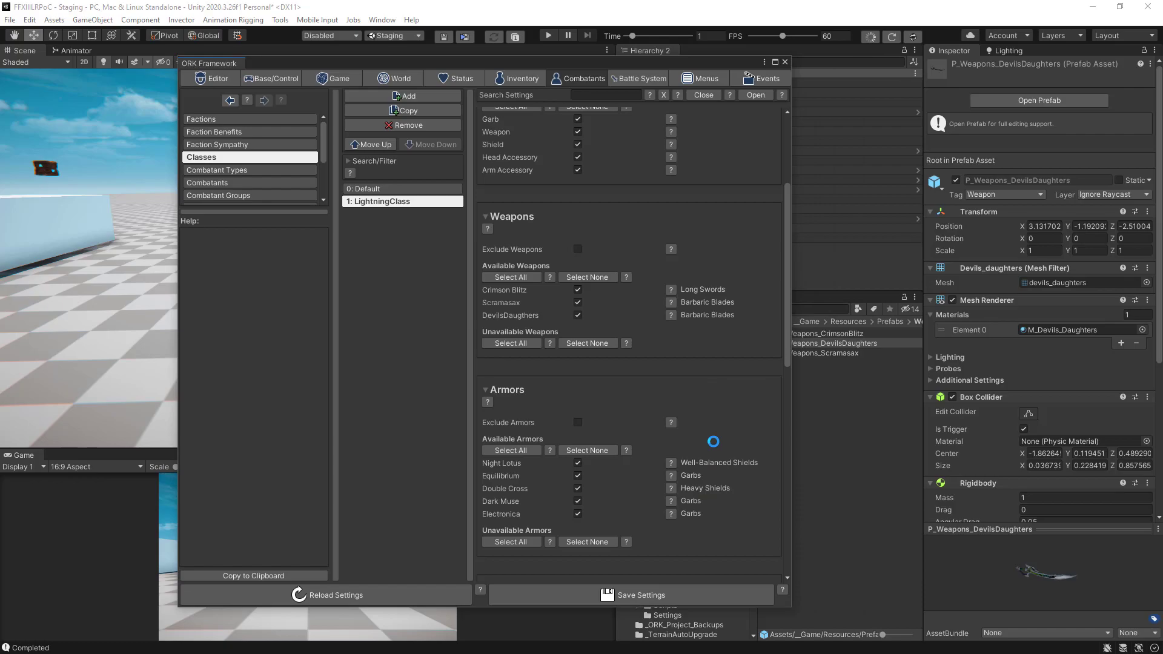
Step: Check the P_Shields_NightLotus prefab, add the Prytwen model from the Meshes Shields folder to the scene, and frame it from the front
{"action": "left_click_drag", "start_coordinate": [713, 60], "coordinate": [571, 28]}
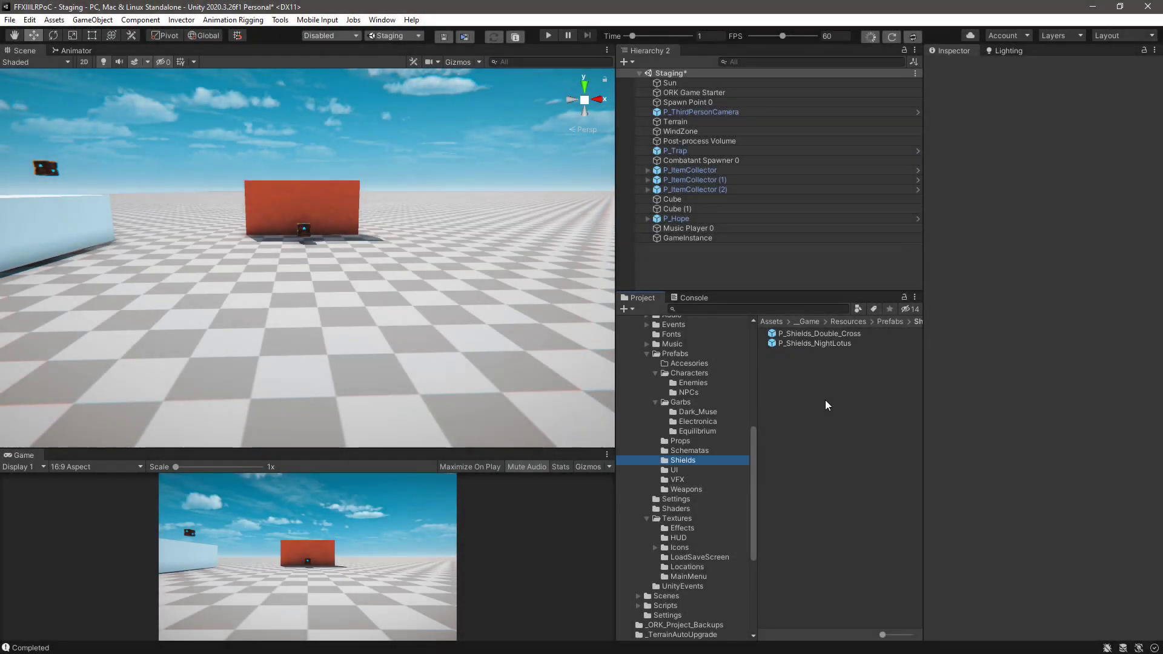
{"action": "left_click", "coordinate": [815, 343]}
{"action": "scroll", "coordinate": [675, 391], "scroll_direction": "up", "scroll_amount": 5}
{"action": "left_click", "coordinate": [666, 400]}
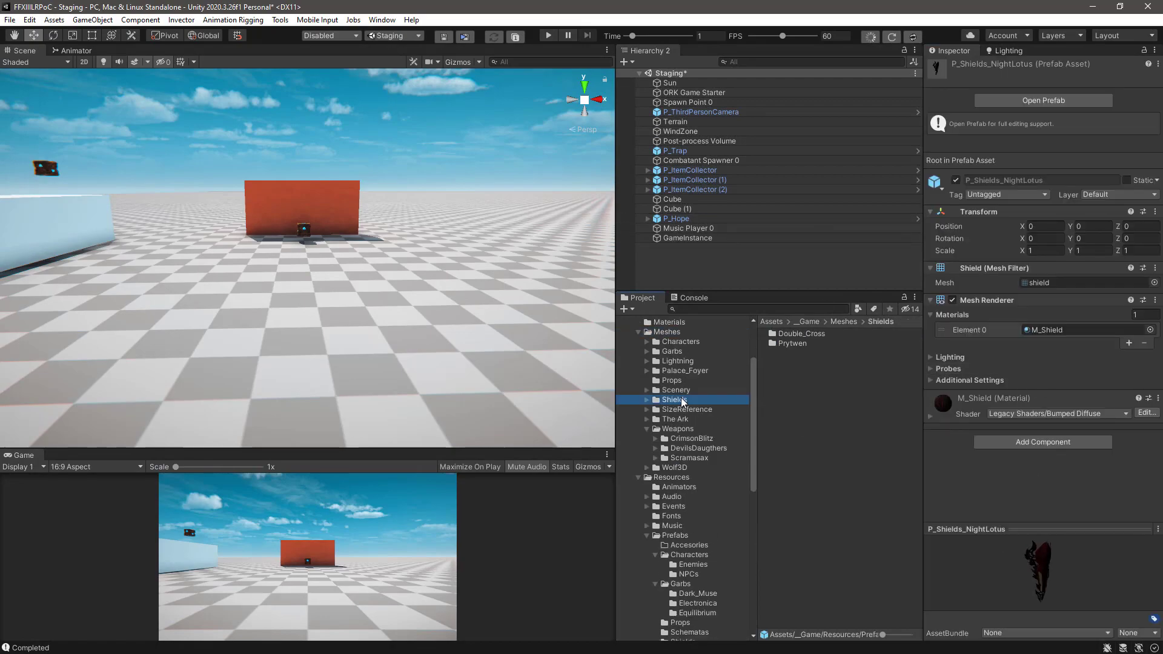
{"action": "double_click", "coordinate": [771, 343]}
{"action": "left_click_drag", "start_coordinate": [780, 353], "coordinate": [434, 295]}
{"action": "key", "text": "f"}
{"action": "left_click_drag", "start_coordinate": [468, 232], "coordinate": [363, 269], "text": "alt"}
Step: Rename the Prytwen object in the scene P_Shields_Prytwen and make it a prefab in the Resources Prefabs Shields folder
{"action": "scroll", "coordinate": [691, 484], "scroll_direction": "down", "scroll_amount": 5}
{"action": "left_click", "coordinate": [683, 516]}
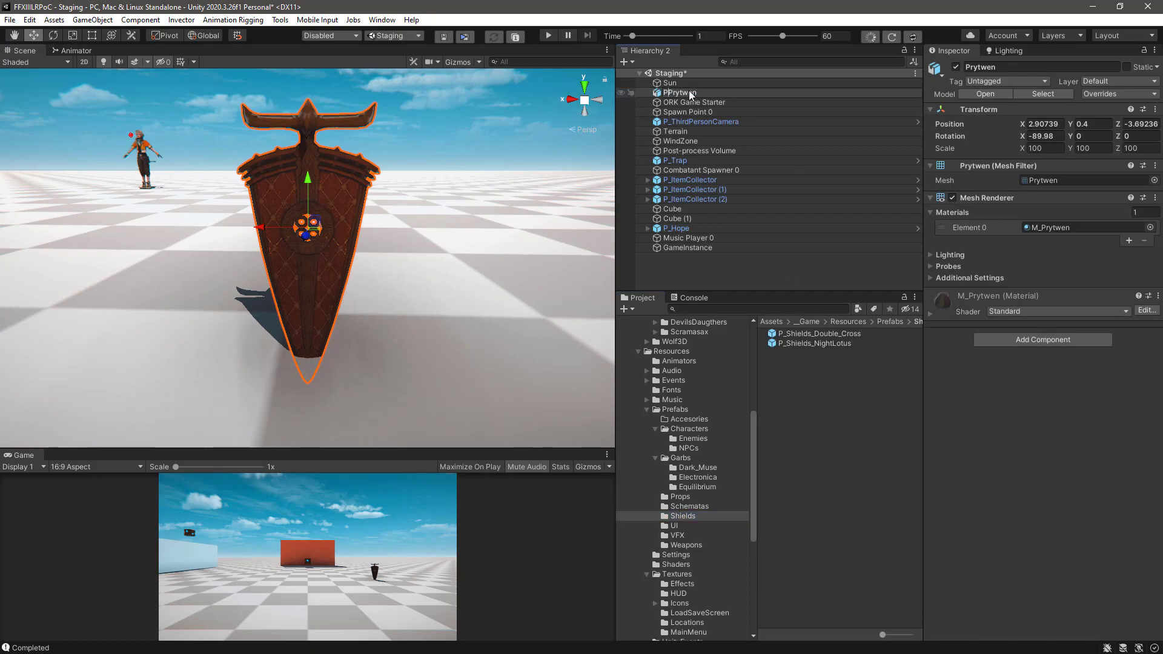
{"action": "type", "text": "elds_"}
{"action": "left_click", "coordinate": [753, 268]}
{"action": "left_click_drag", "start_coordinate": [668, 95], "coordinate": [808, 394]}
{"action": "left_click", "coordinate": [546, 367]}
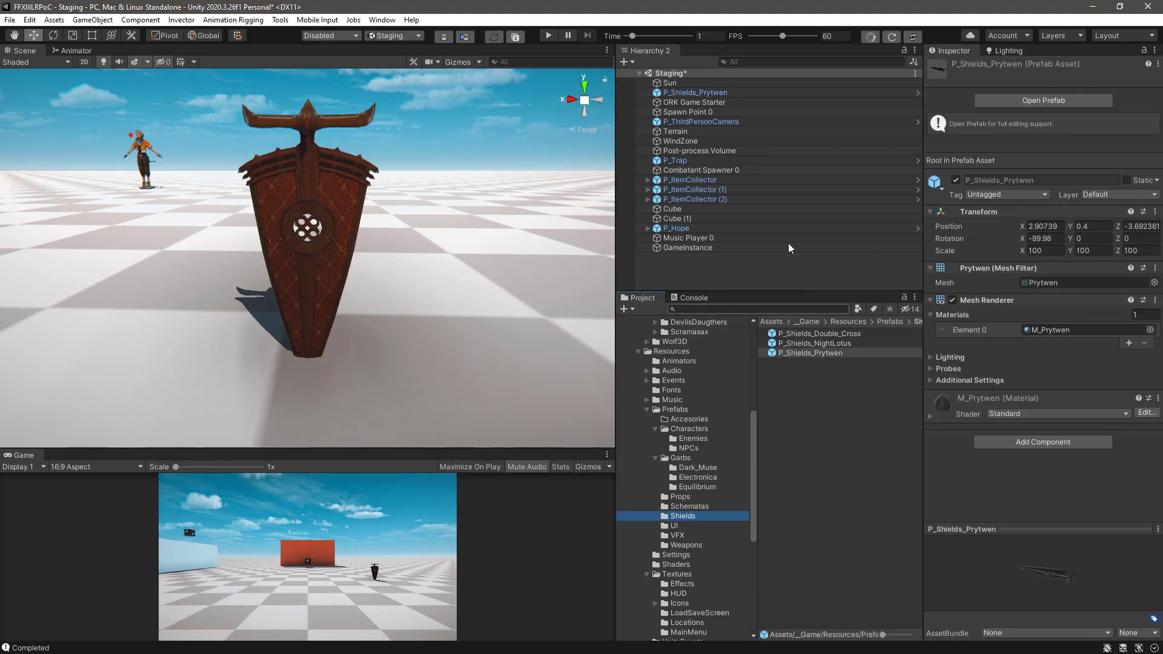
Step: Remove P_Shields_Prytwen from the scene and reset its prefab's transform to zero position and rotation and a scale of 1
{"action": "left_click", "coordinate": [688, 93]}
{"action": "key", "text": "Delete"}
{"action": "left_click", "coordinate": [781, 354]}
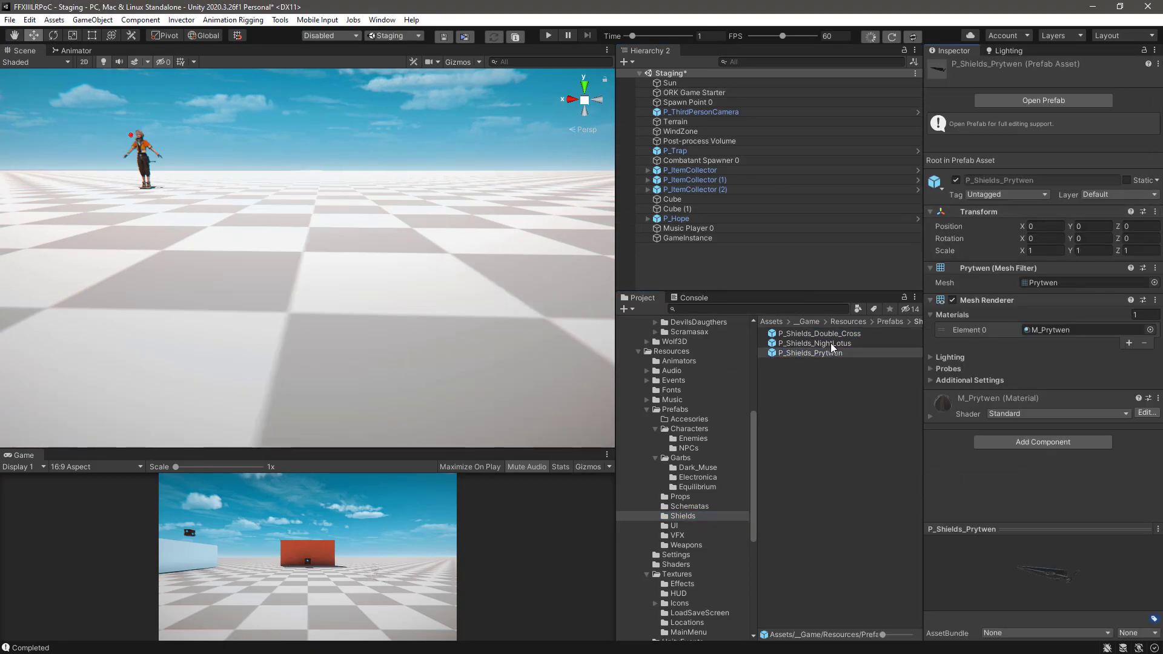
Step: Enlarge the preview of the P_Shields_Prytwen prefab, and copy the Night Lotus armor in ORK Framework, naming the copy Prytwen
{"action": "left_click_drag", "start_coordinate": [1038, 527], "coordinate": [1038, 452]}
{"action": "left_click", "coordinate": [982, 301]}
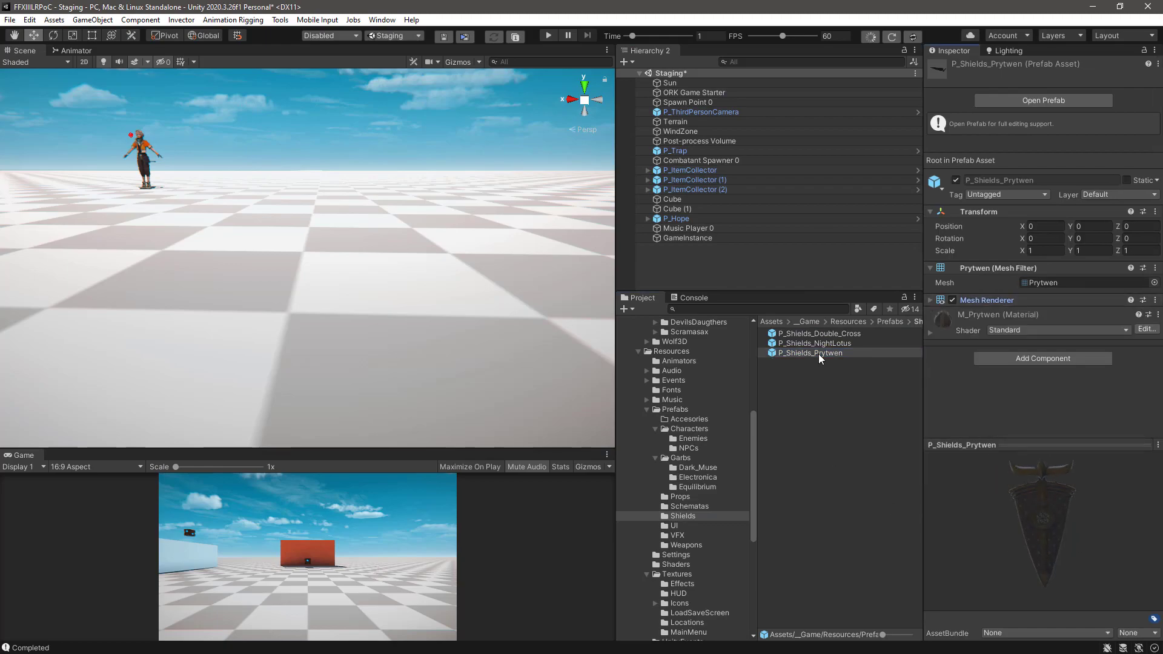
{"action": "left_click", "coordinate": [380, 19]}
{"action": "left_click", "coordinate": [412, 122]}
{"action": "left_click", "coordinate": [445, 27]}
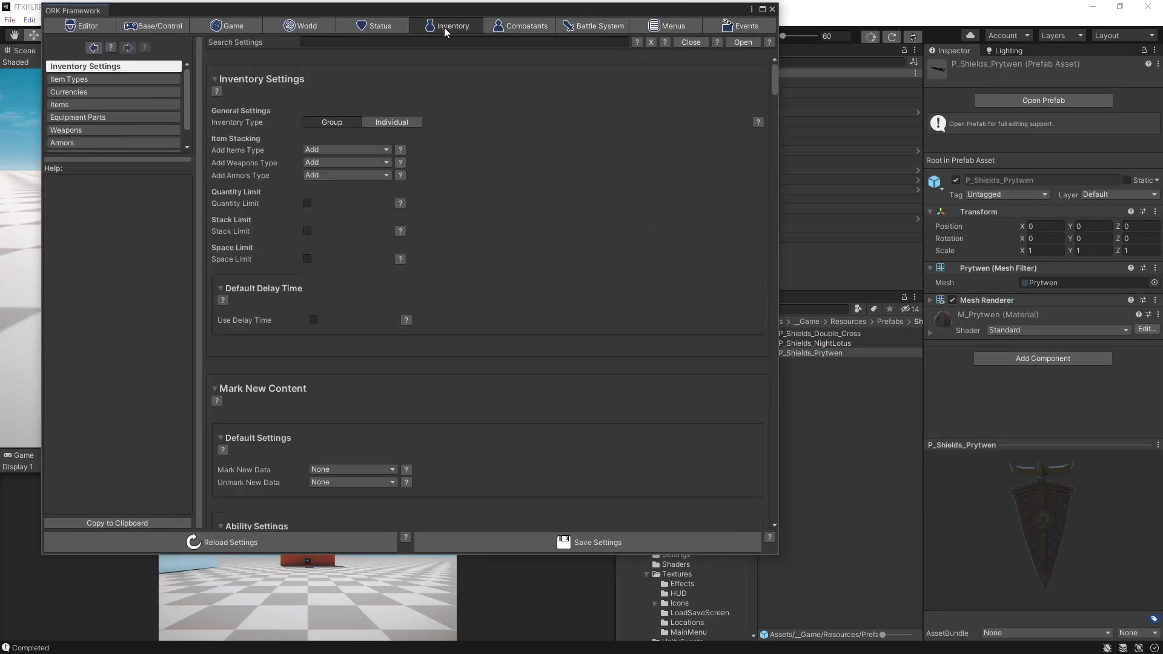
{"action": "left_click", "coordinate": [88, 143]}
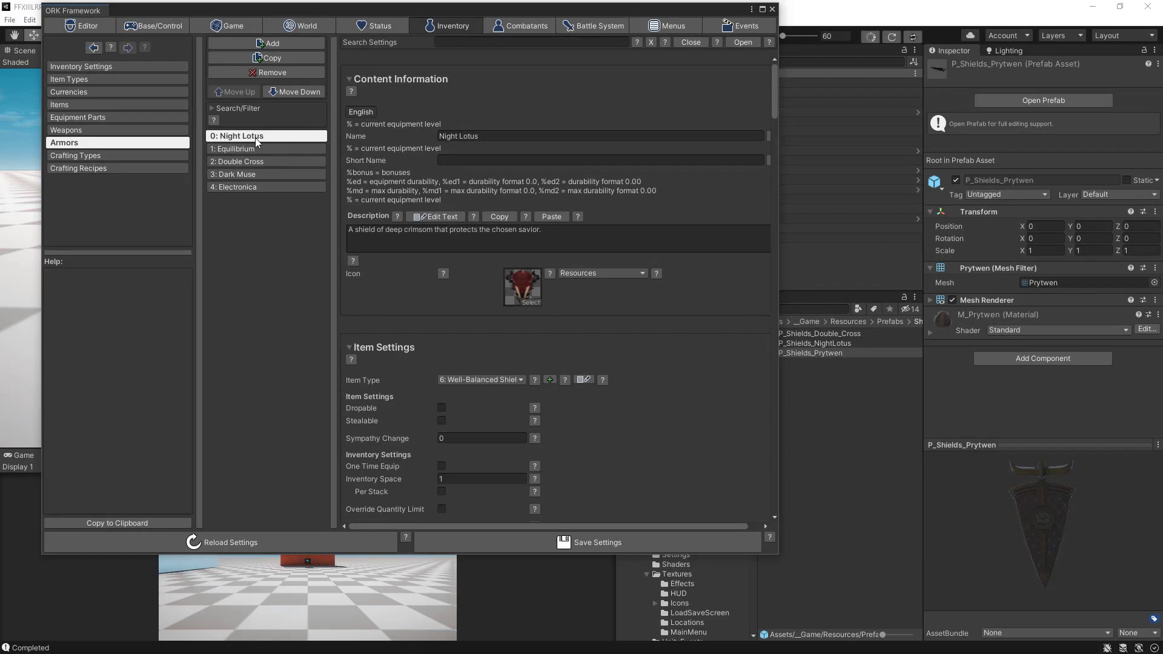
{"action": "left_click", "coordinate": [272, 58]}
{"action": "left_click", "coordinate": [488, 135]}
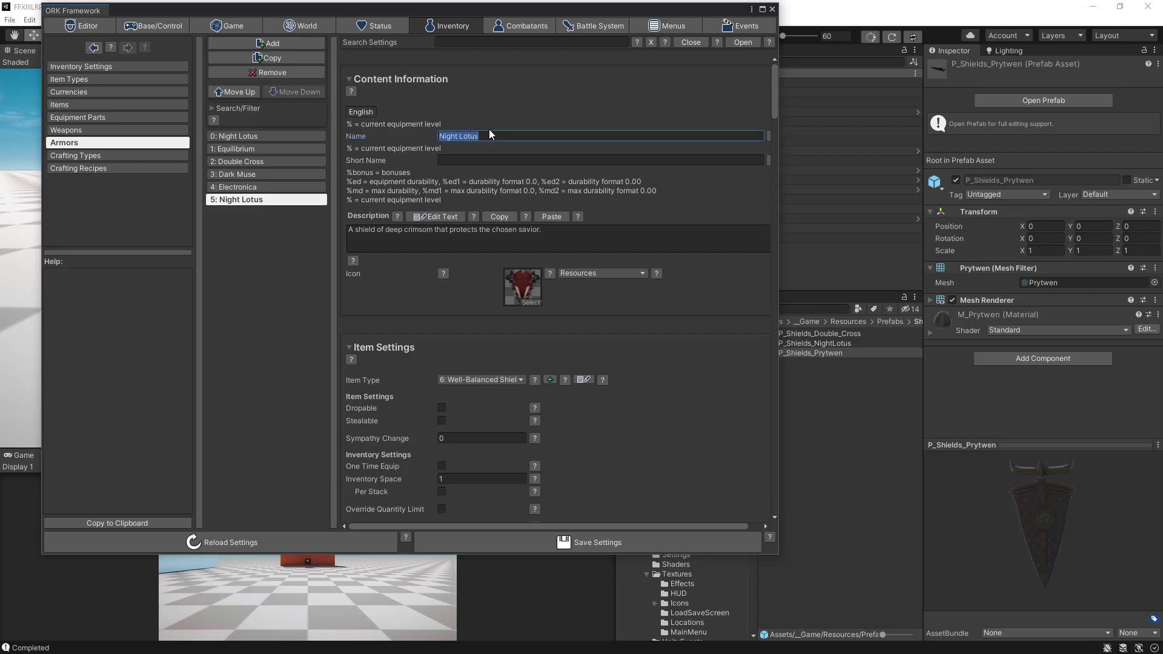
{"action": "type", "text": "P"}
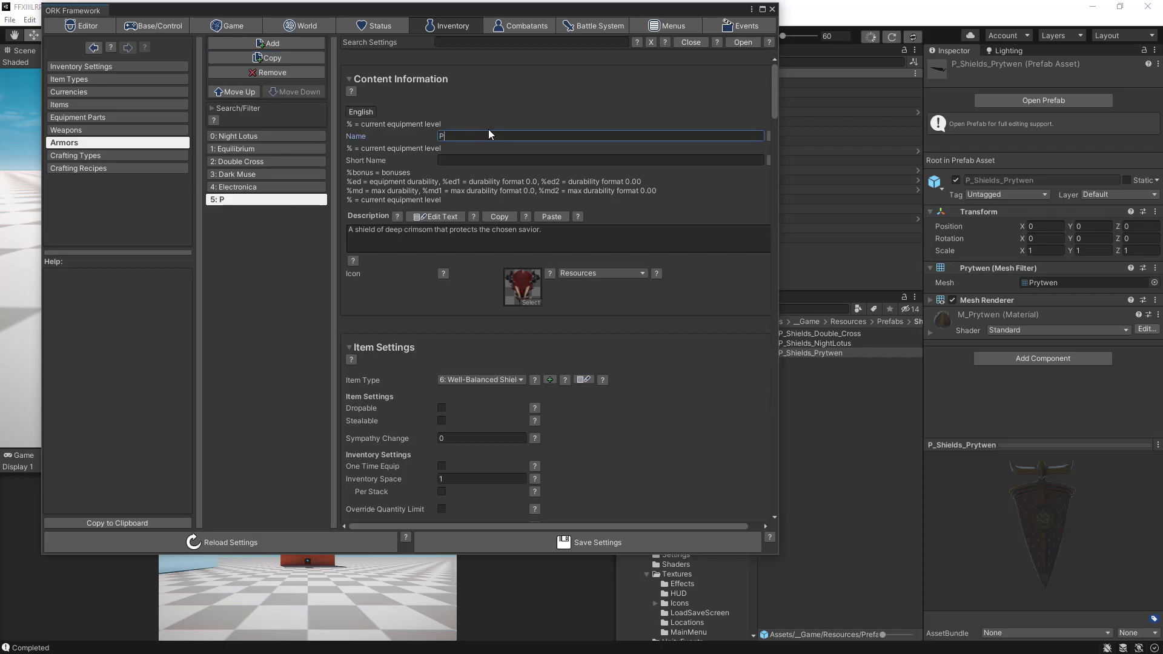
{"action": "type", "text": "rytwen"}
Step: Clear the Prytwen armor's icon and assign the P_Shields_Prytwen prefab as its equipment viewer prefab
{"action": "left_click", "coordinate": [526, 284]}
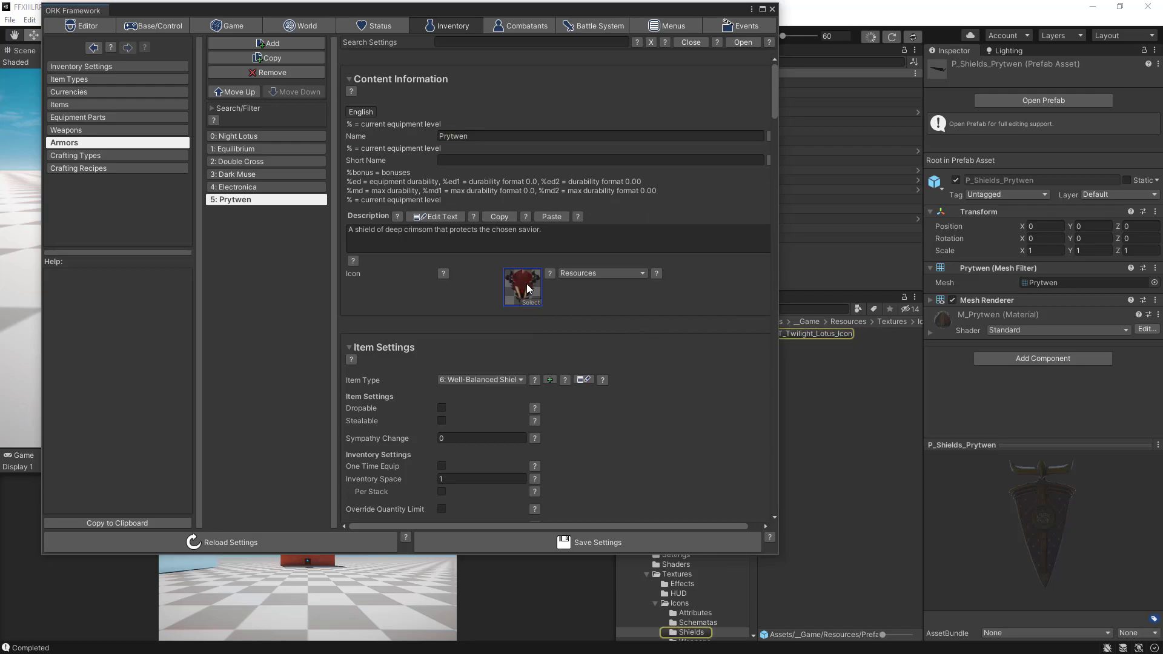
{"action": "scroll", "coordinate": [648, 295], "scroll_direction": "down", "scroll_amount": 3}
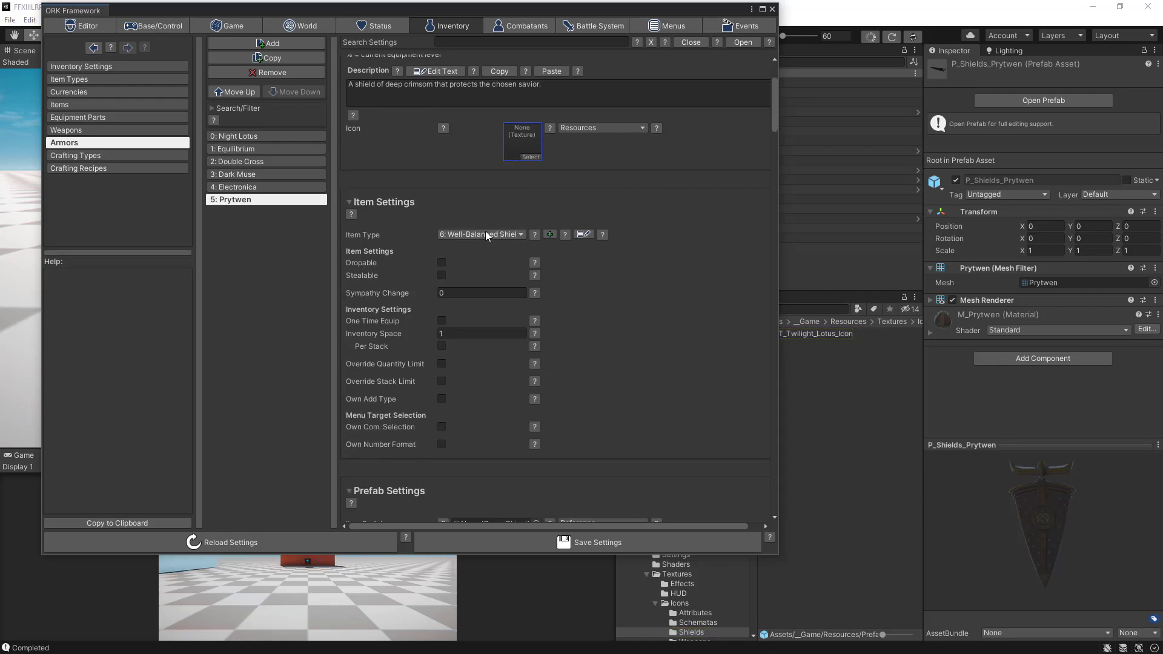
{"action": "left_click_drag", "start_coordinate": [782, 372], "coordinate": [705, 373]}
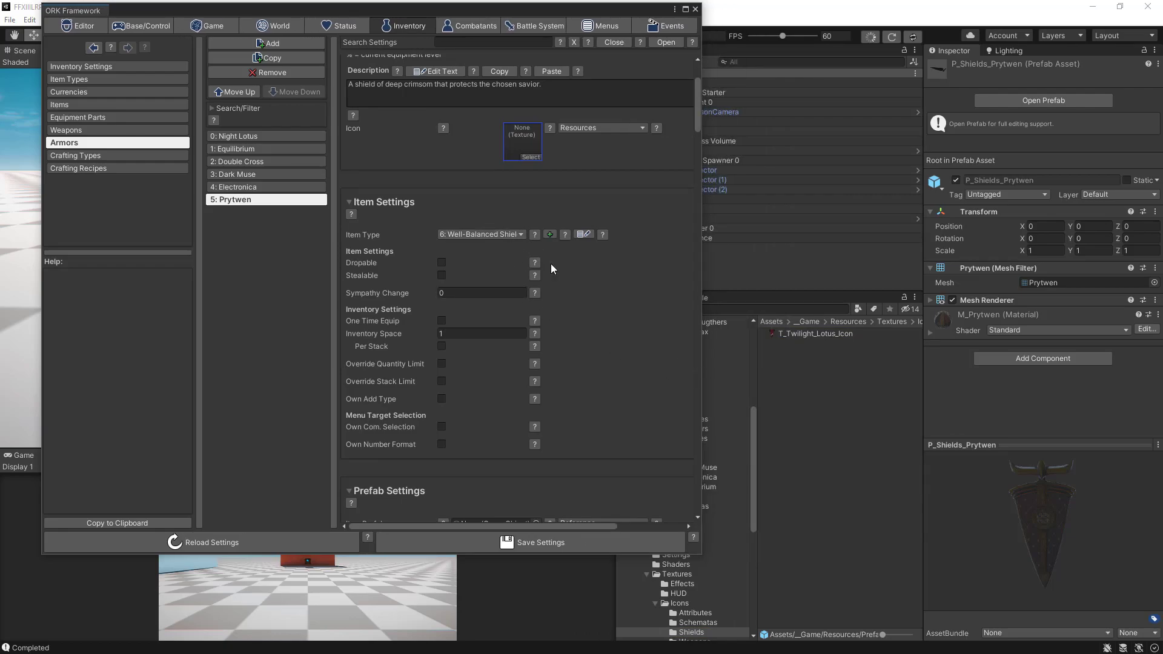
{"action": "scroll", "coordinate": [606, 279], "scroll_direction": "down", "scroll_amount": 7}
{"action": "left_click", "coordinate": [505, 334]}
{"action": "left_click_drag", "start_coordinate": [805, 355], "coordinate": [514, 340]}
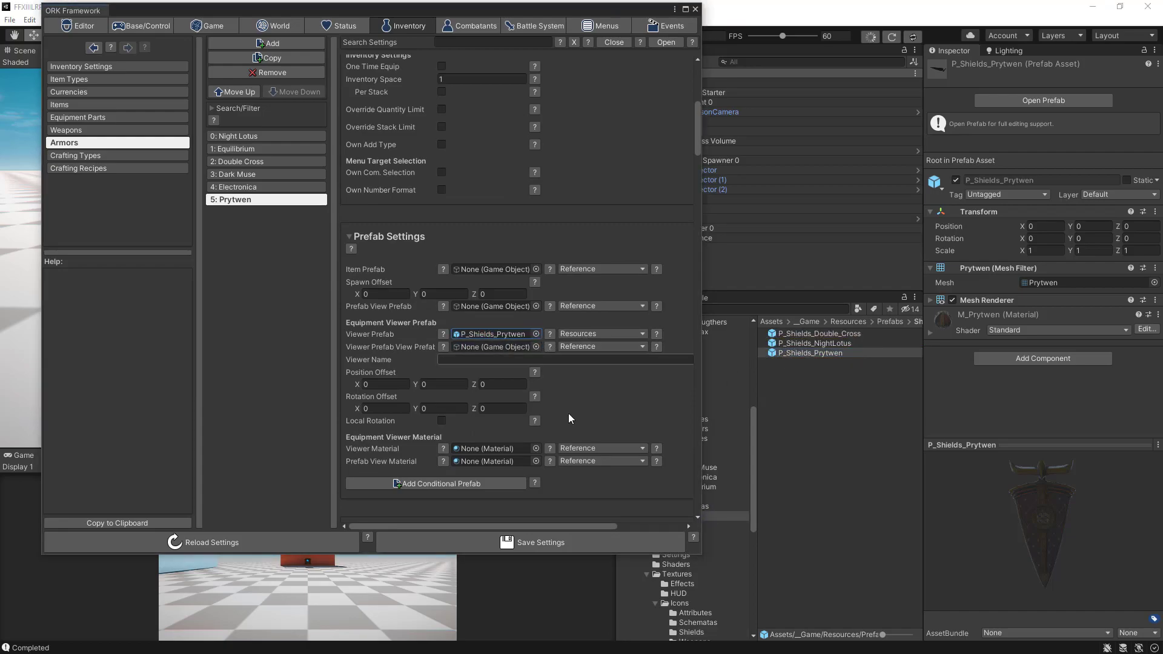
Step: Remove the MaxHealth status value bonus from the Prytwen armor and save the settings
{"action": "scroll", "coordinate": [591, 421], "scroll_direction": "down", "scroll_amount": 1}
{"action": "scroll", "coordinate": [591, 421], "scroll_direction": "down", "scroll_amount": 15}
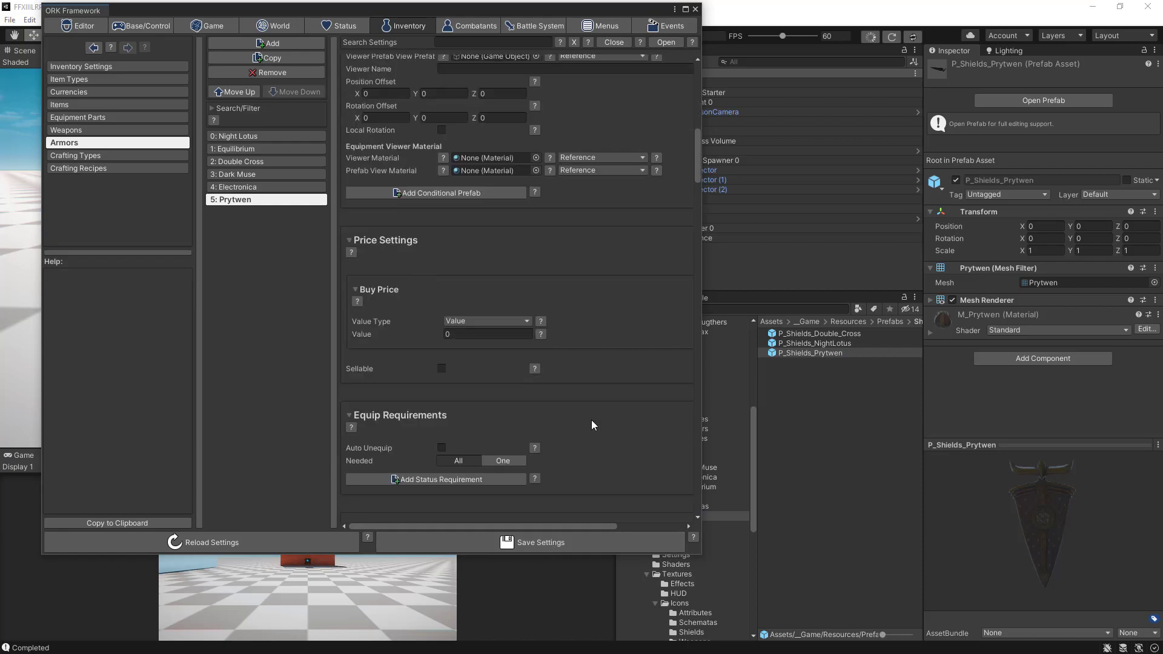
{"action": "scroll", "coordinate": [590, 423], "scroll_direction": "down", "scroll_amount": 15}
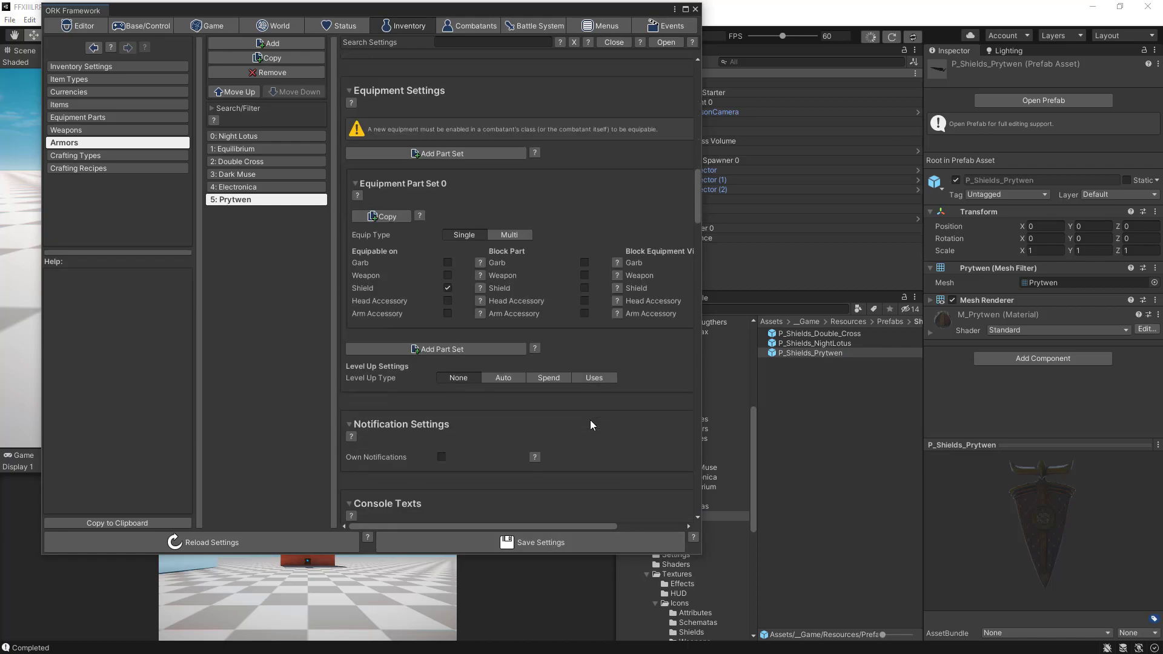
{"action": "scroll", "coordinate": [585, 420], "scroll_direction": "down", "scroll_amount": 12}
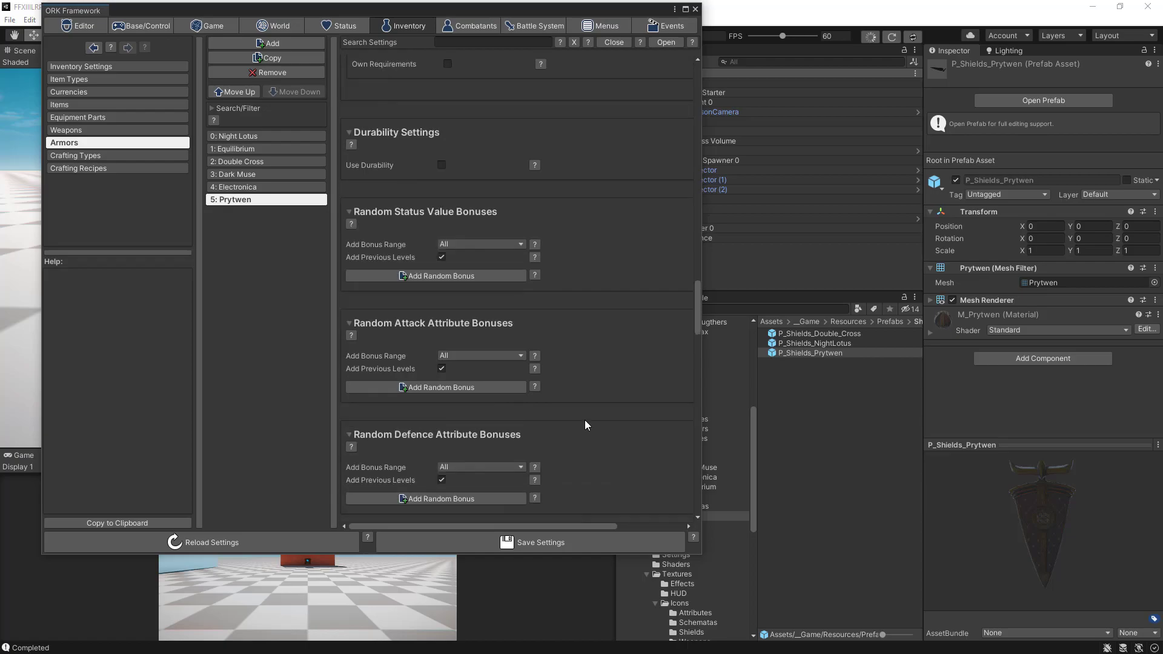
{"action": "scroll", "coordinate": [583, 421], "scroll_direction": "down", "scroll_amount": 10}
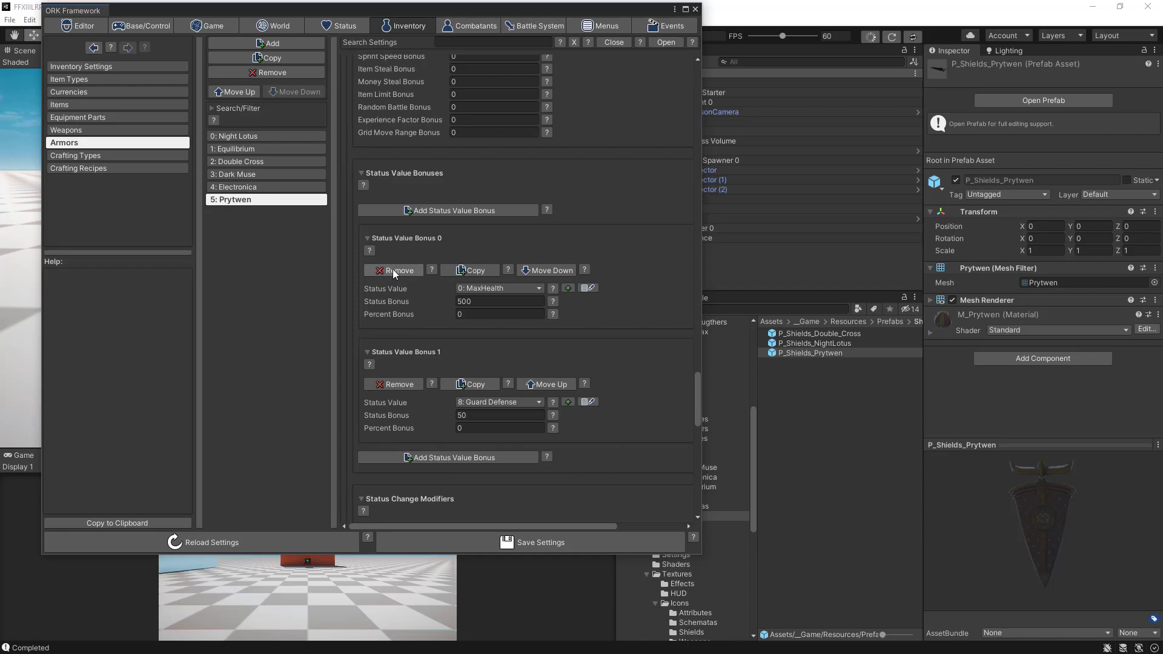
{"action": "left_click", "coordinate": [392, 269]}
{"action": "scroll", "coordinate": [592, 345], "scroll_direction": "down", "scroll_amount": 7}
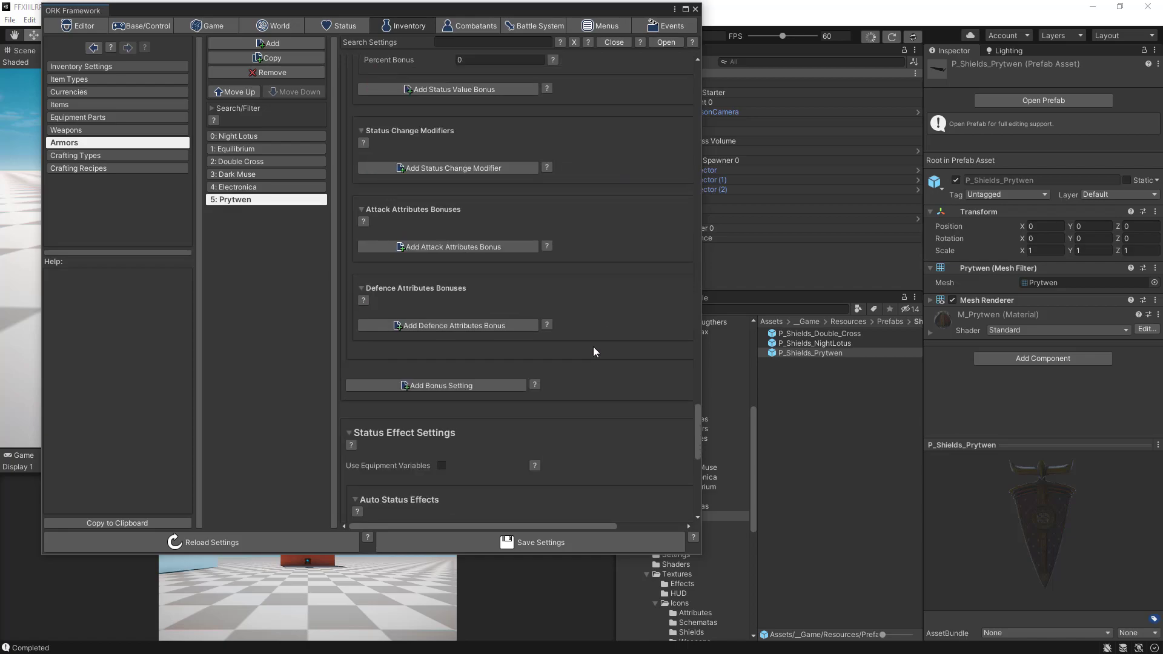
{"action": "scroll", "coordinate": [594, 351], "scroll_direction": "down", "scroll_amount": 9}
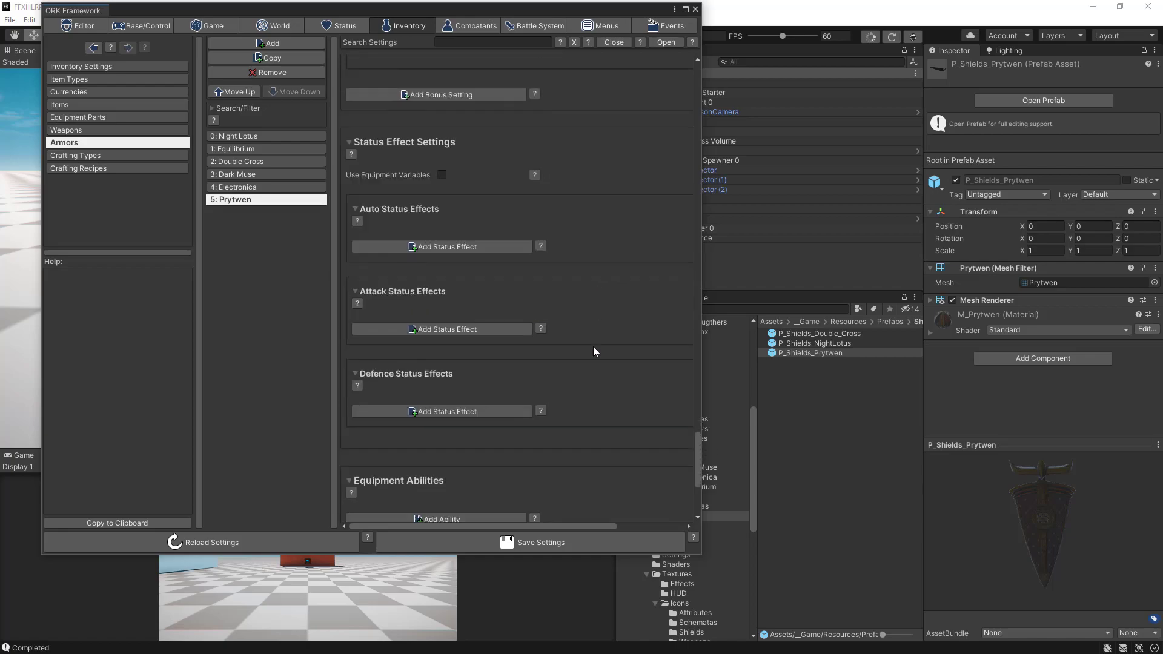
{"action": "left_click", "coordinate": [542, 543]}
{"action": "left_click", "coordinate": [541, 541]}
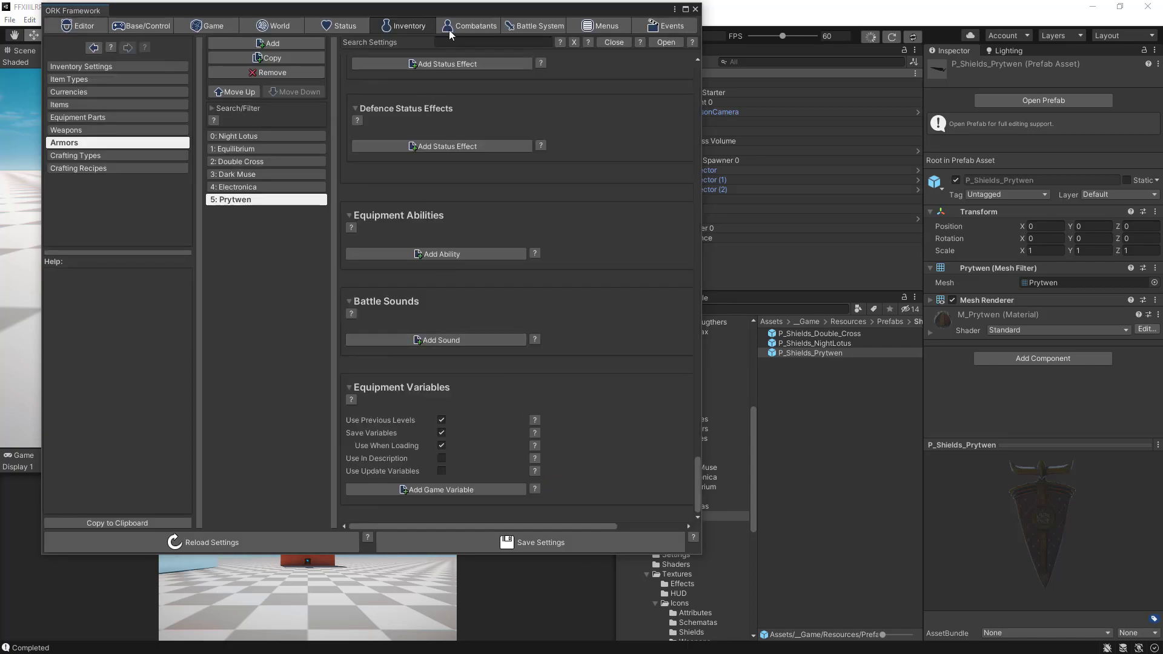
Step: Enable Prytwen among the available armors of the LightningClass combatant class and save the settings
{"action": "left_click", "coordinate": [456, 27]}
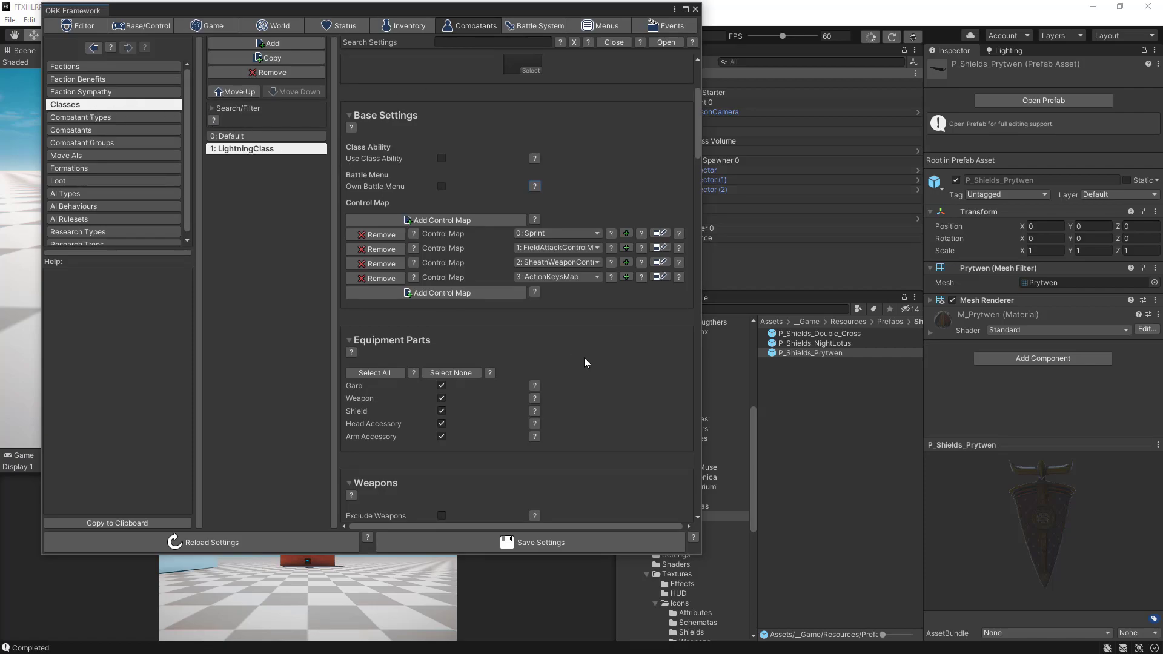
{"action": "scroll", "coordinate": [584, 357], "scroll_direction": "down", "scroll_amount": 3}
{"action": "scroll", "coordinate": [387, 416], "scroll_direction": "down", "scroll_amount": 5}
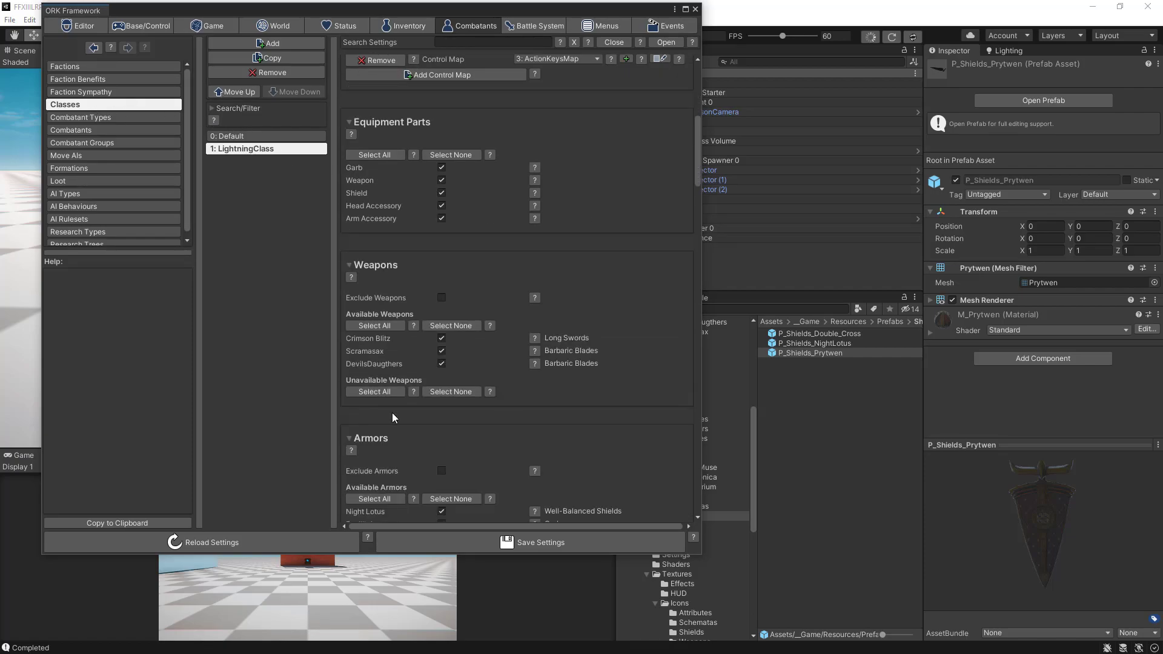
{"action": "scroll", "coordinate": [489, 404], "scroll_direction": "down", "scroll_amount": 4}
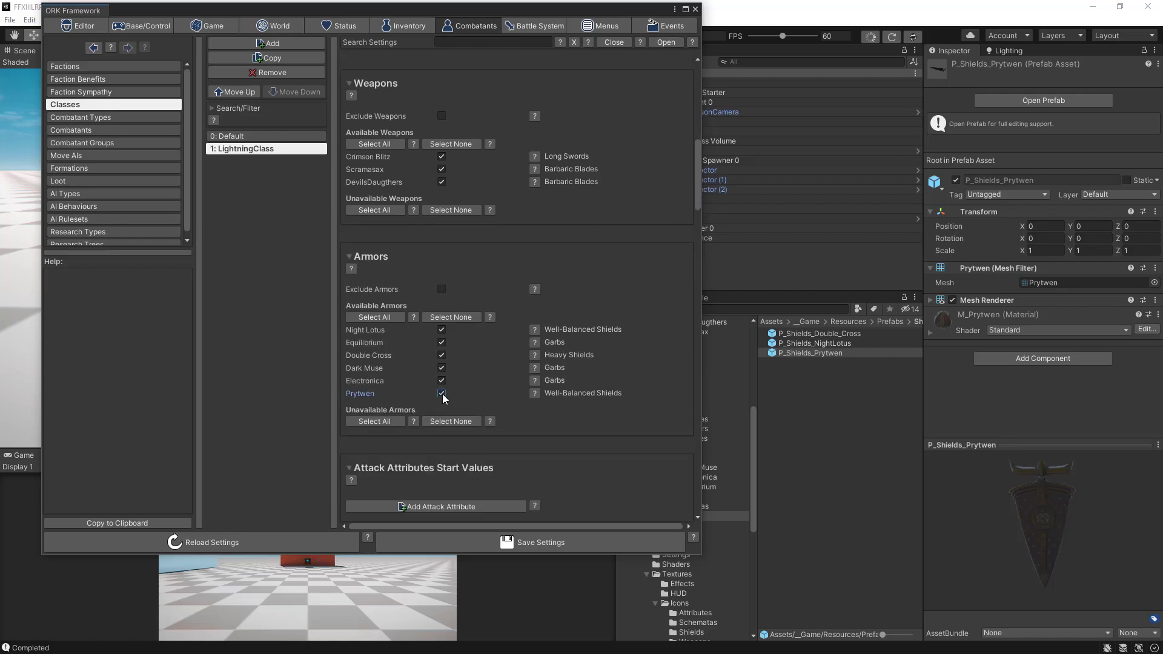
{"action": "left_click", "coordinate": [536, 542]}
{"action": "left_click", "coordinate": [536, 541]}
Step: Bring up the YellowSchemata combatant in an enlarged ORK Framework window with all its setting sections collapsed
{"action": "left_click_drag", "start_coordinate": [707, 398], "coordinate": [783, 398]}
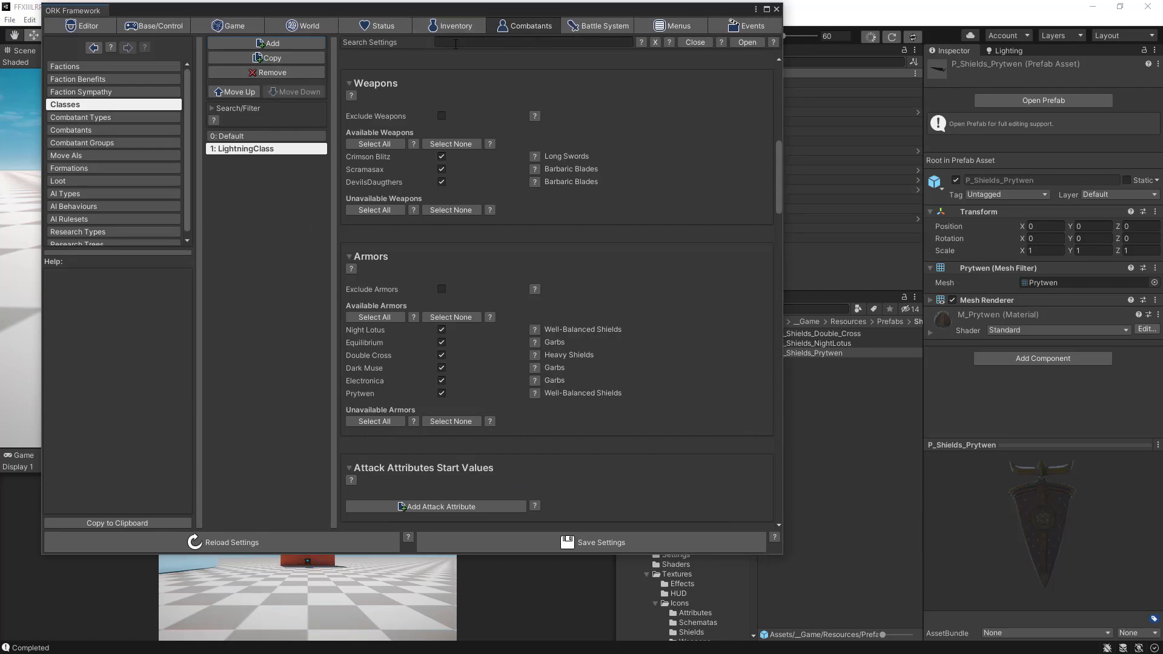
{"action": "left_click", "coordinate": [88, 130]}
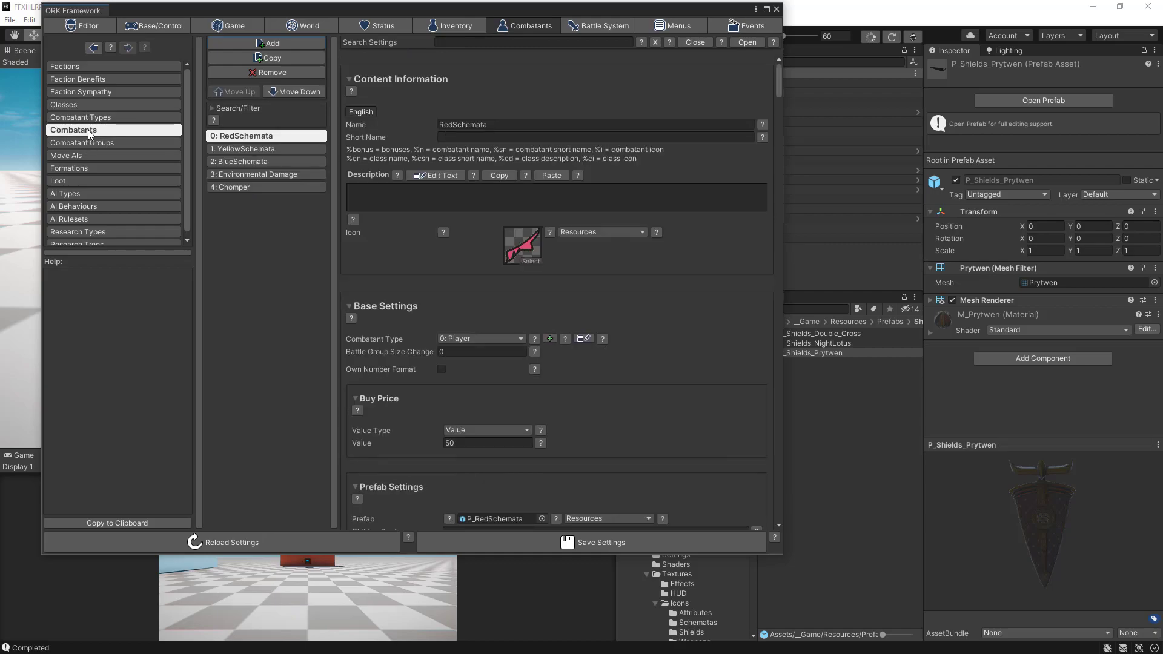
{"action": "left_click", "coordinate": [268, 149]}
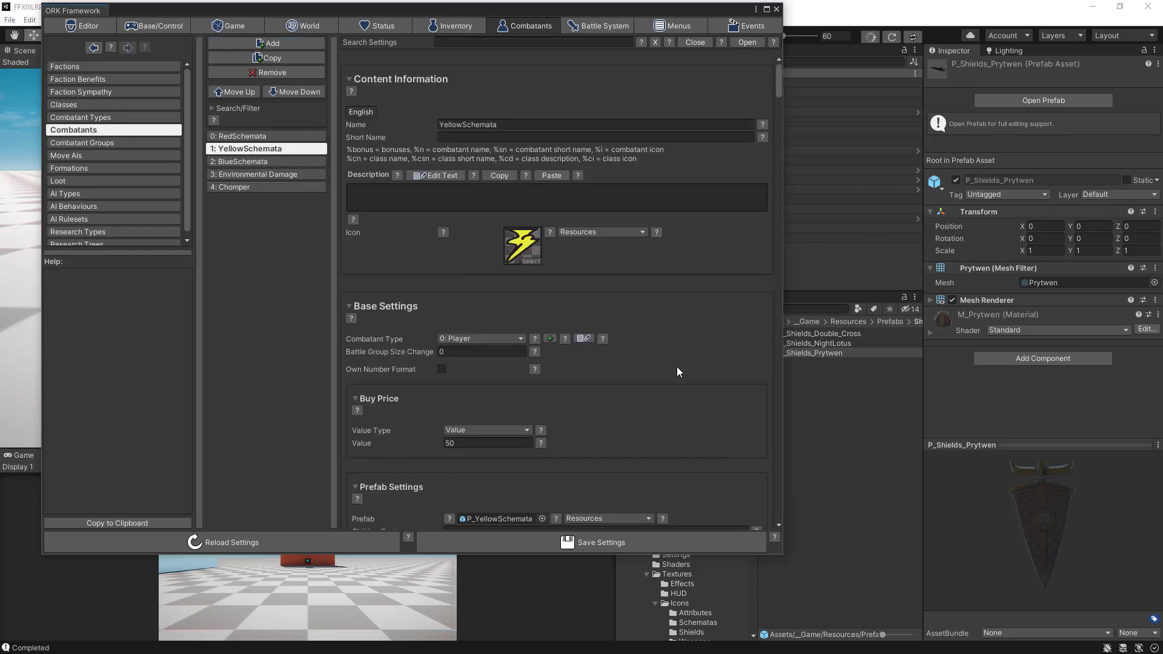
{"action": "left_click_drag", "start_coordinate": [782, 553], "coordinate": [927, 637]}
{"action": "left_click", "coordinate": [832, 43]}
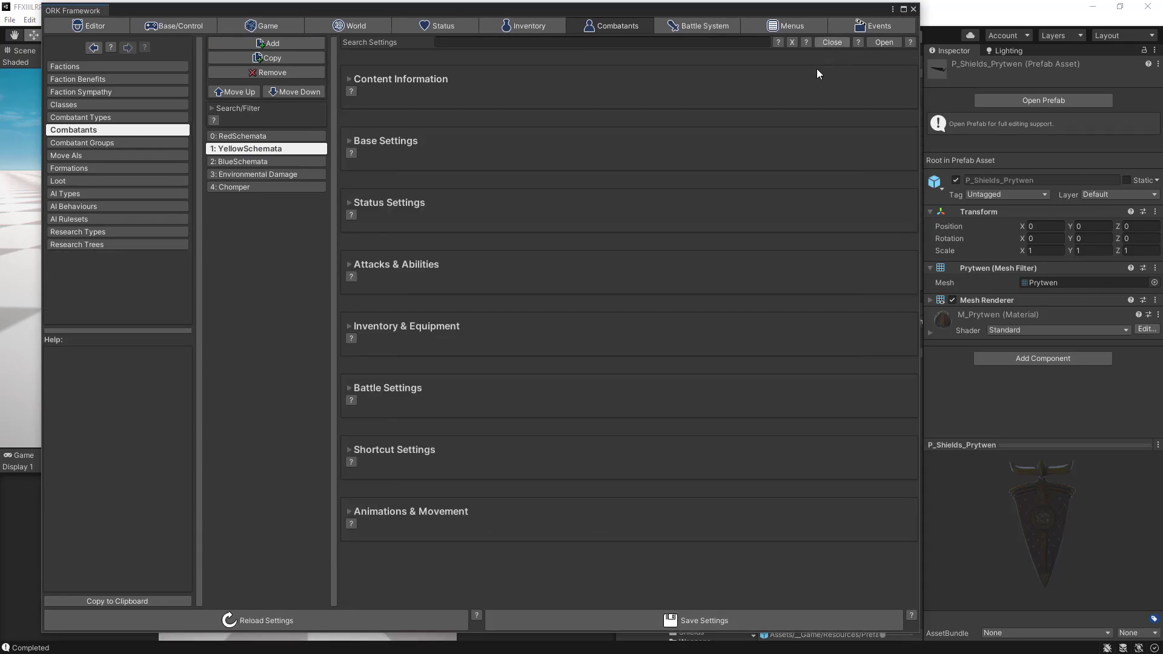
Step: Expand Equipment Set 0 in YellowSchemata's start equipment under its inventory and equipment settings
{"action": "left_click", "coordinate": [362, 327]}
{"action": "scroll", "coordinate": [470, 335], "scroll_direction": "down", "scroll_amount": 2}
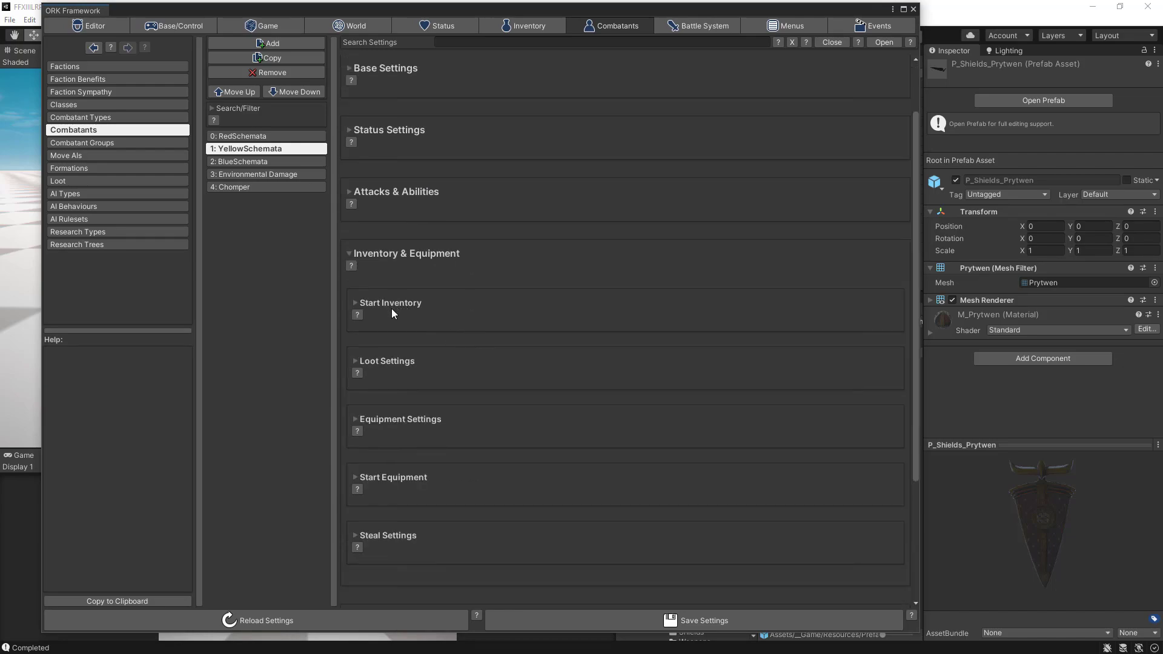
{"action": "left_click", "coordinate": [390, 420]}
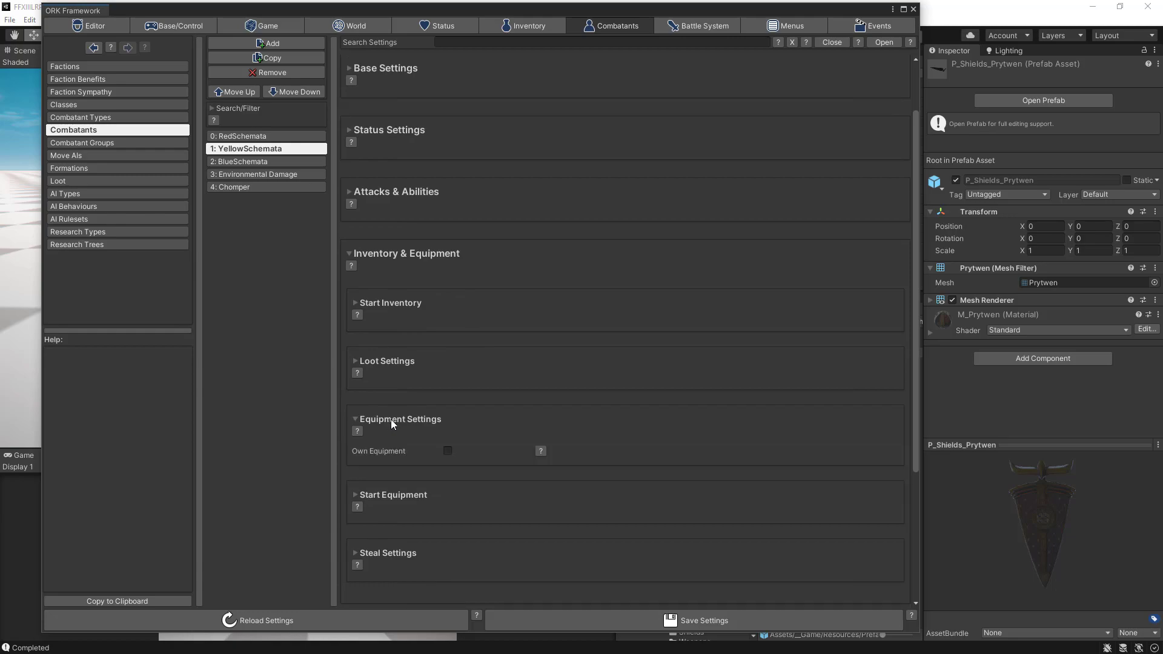
{"action": "left_click", "coordinate": [372, 495]}
{"action": "scroll", "coordinate": [398, 496], "scroll_direction": "down", "scroll_amount": 1}
{"action": "left_click", "coordinate": [524, 494]}
{"action": "scroll", "coordinate": [525, 495], "scroll_direction": "down", "scroll_amount": 3}
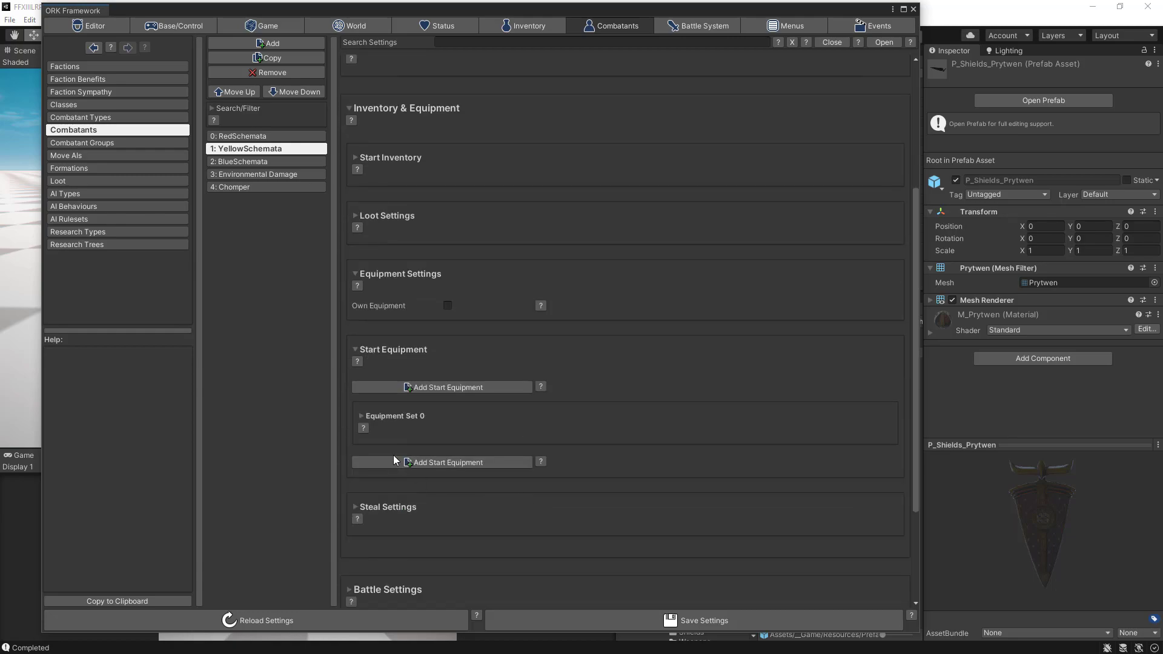
{"action": "left_click", "coordinate": [397, 417]}
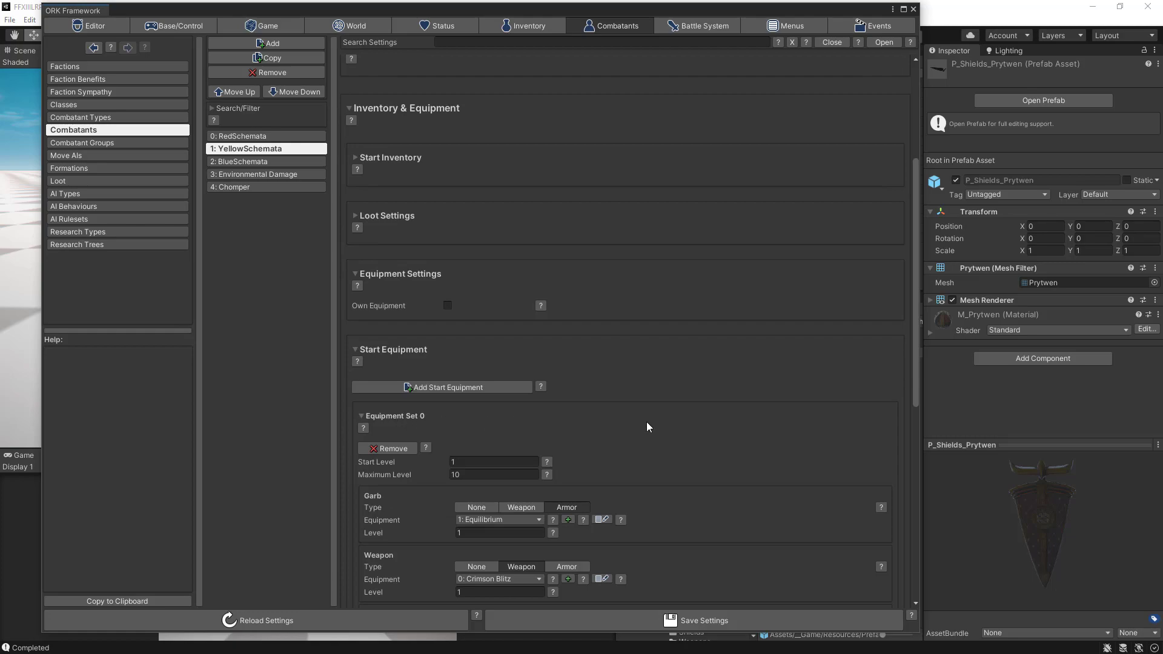
{"action": "scroll", "coordinate": [647, 421], "scroll_direction": "down", "scroll_amount": 3}
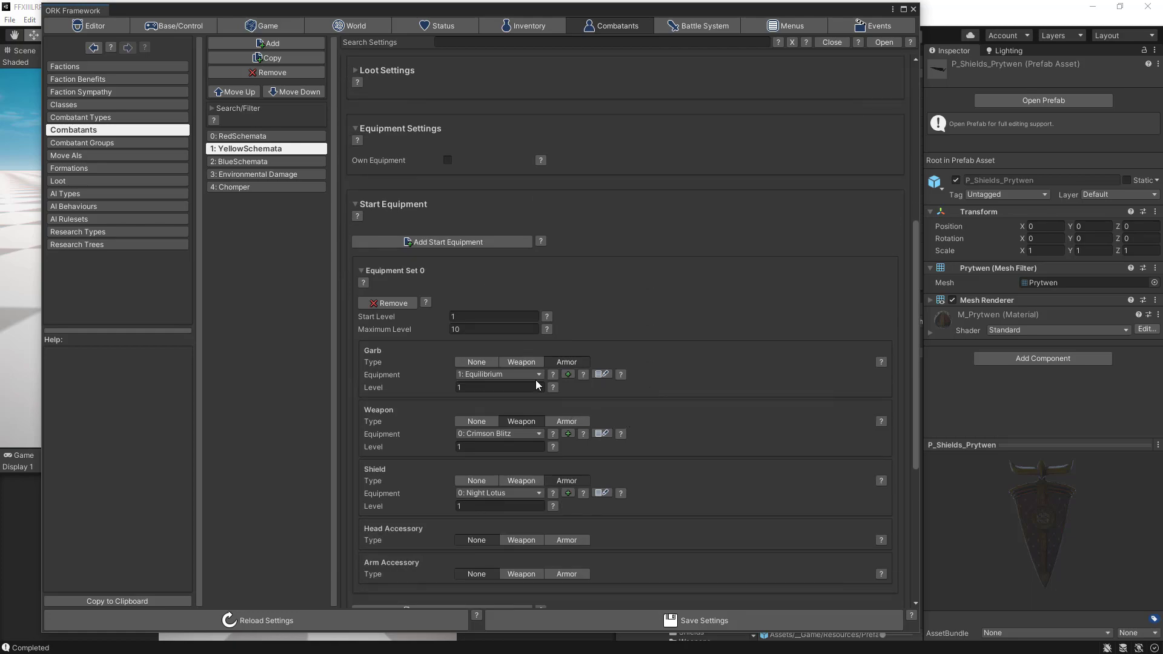
Step: Give YellowSchemata's Equipment Set 0 the Electronica garb, DevilsDaugthers weapon and Prytwen shield, and save the settings
{"action": "left_click", "coordinate": [496, 373]}
{"action": "left_click", "coordinate": [495, 441]}
{"action": "scroll", "coordinate": [630, 402], "scroll_direction": "down", "scroll_amount": 3}
{"action": "left_click", "coordinate": [499, 398]}
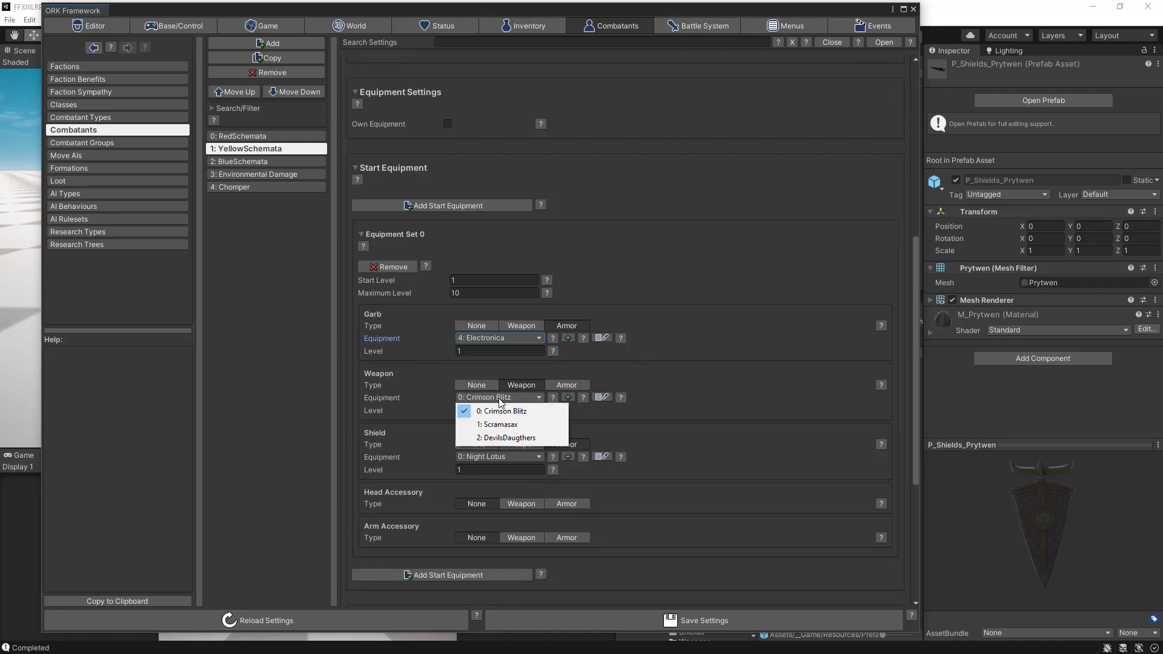
{"action": "left_click", "coordinate": [534, 438]}
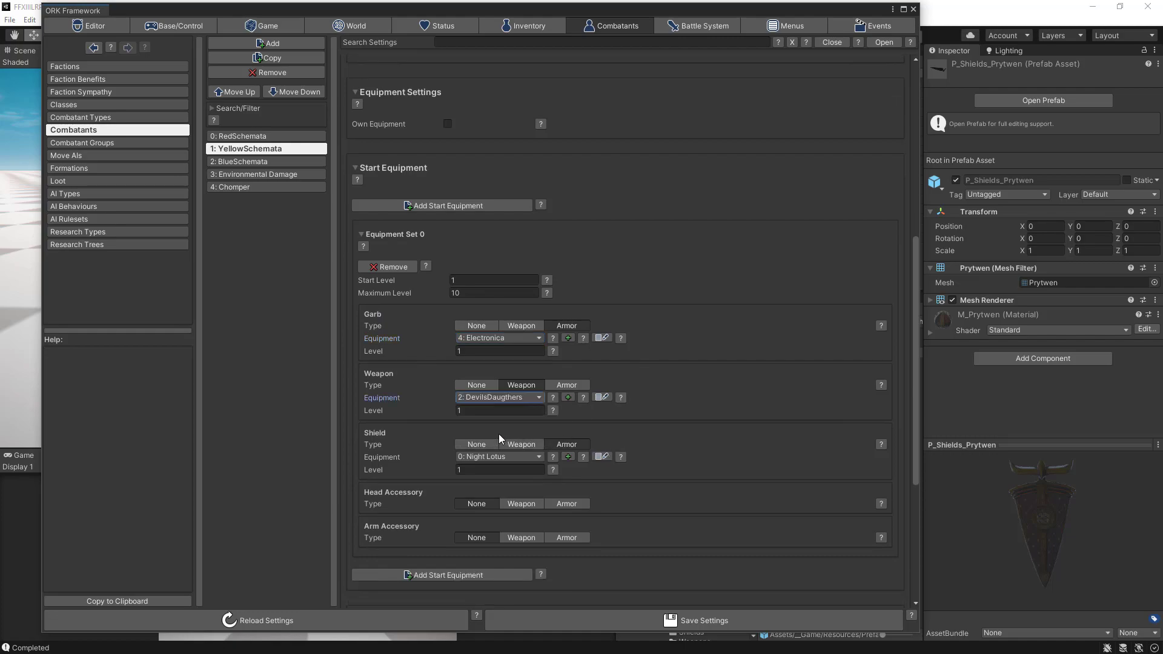
{"action": "left_click", "coordinate": [494, 456]}
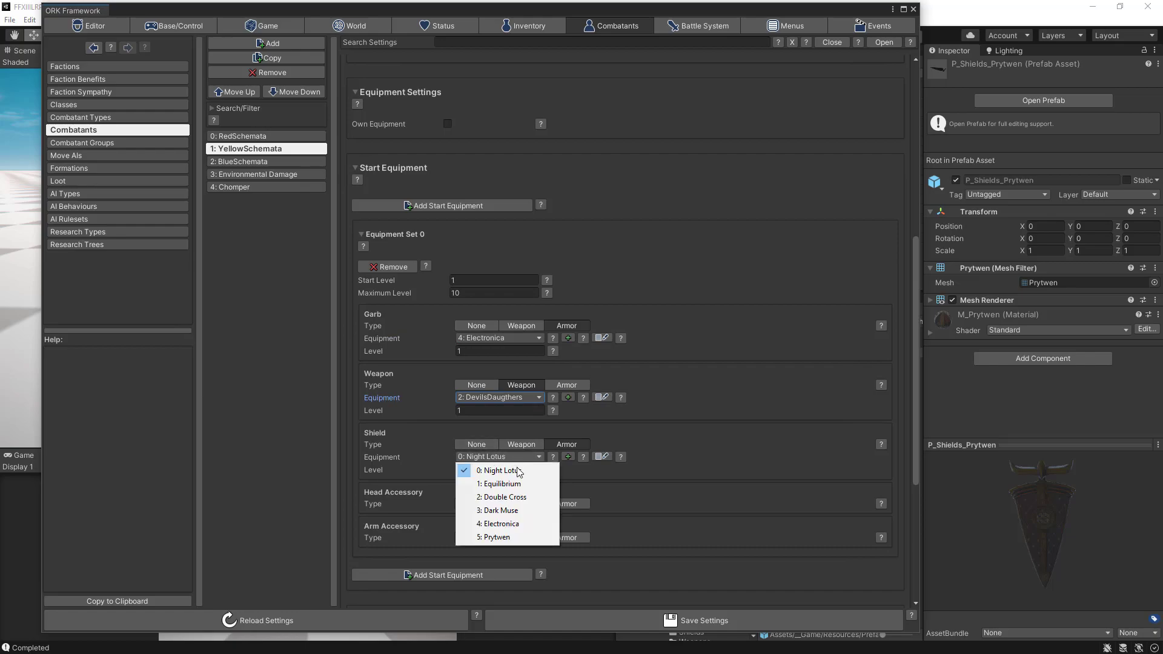
{"action": "left_click", "coordinate": [506, 537]}
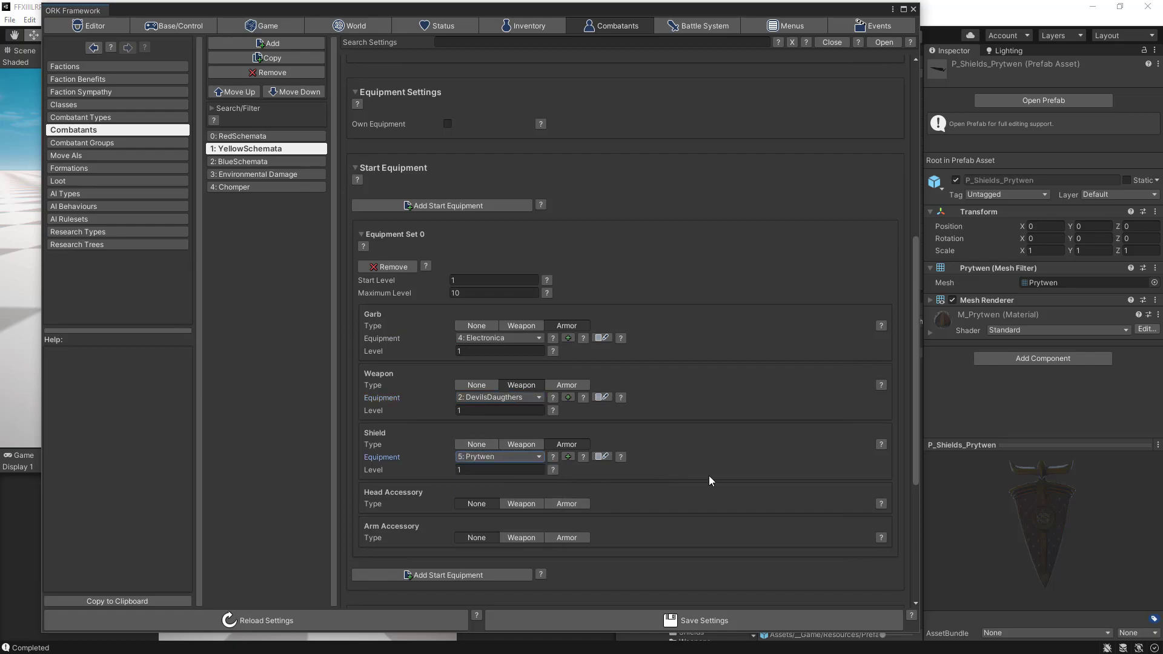
{"action": "scroll", "coordinate": [708, 475], "scroll_direction": "down", "scroll_amount": 1}
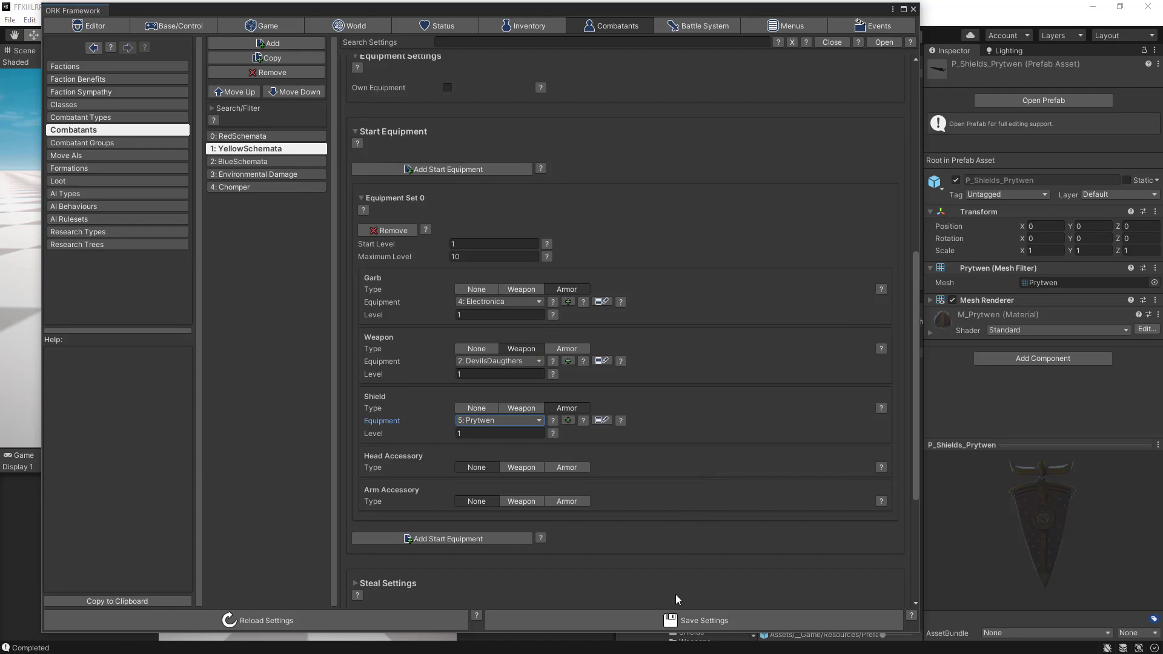
{"action": "left_click", "coordinate": [669, 620]}
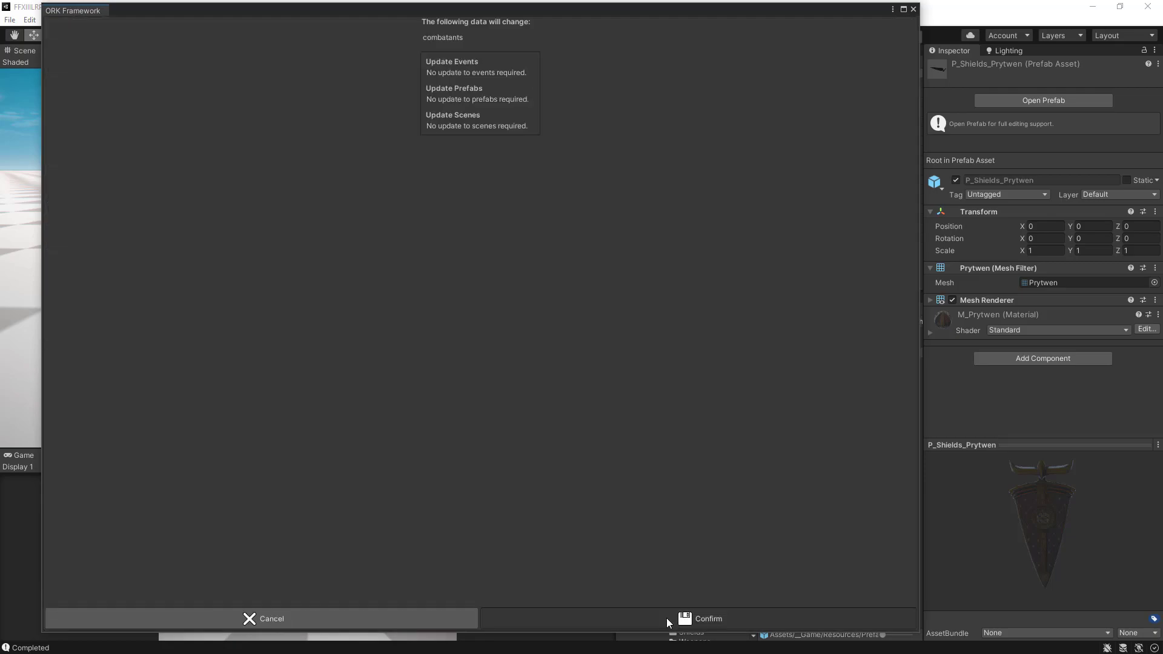
{"action": "left_click", "coordinate": [667, 618]}
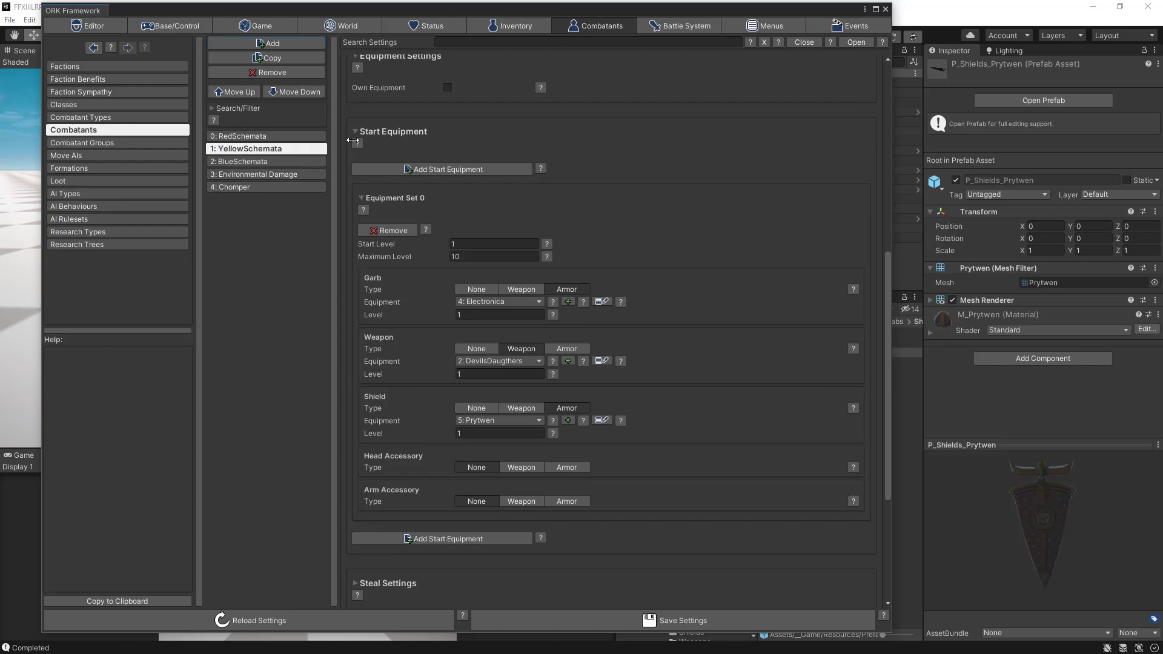
Step: Widen the ORK Framework window and save its settings
{"action": "left_click_drag", "start_coordinate": [895, 203], "coordinate": [985, 211]}
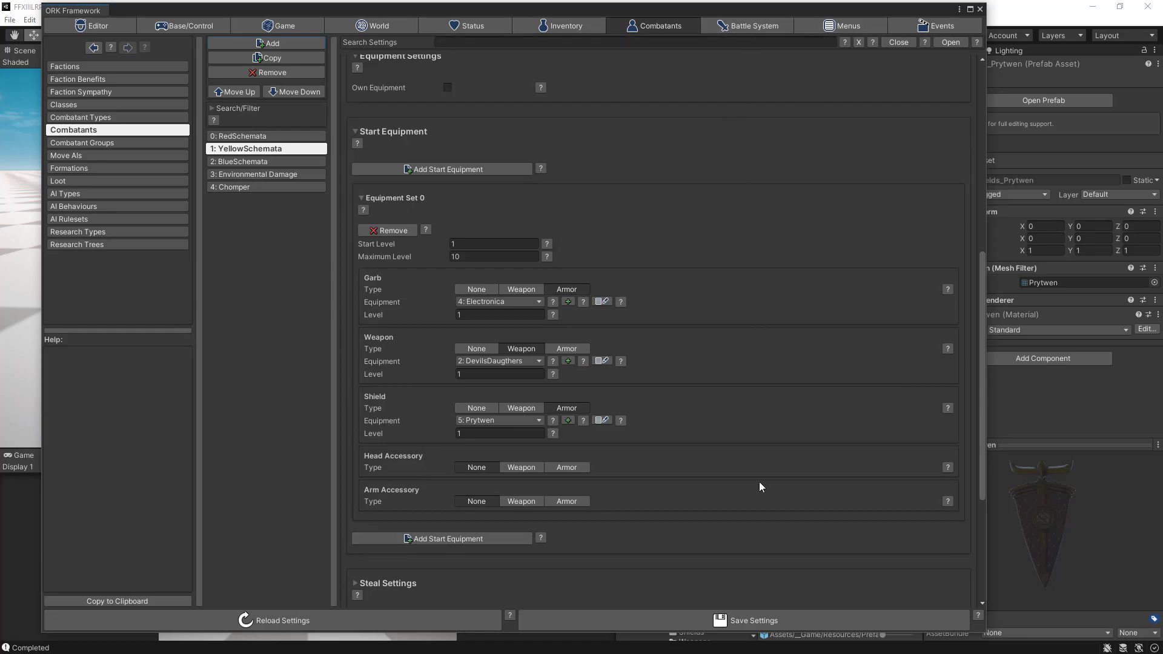
{"action": "left_click", "coordinate": [727, 622]}
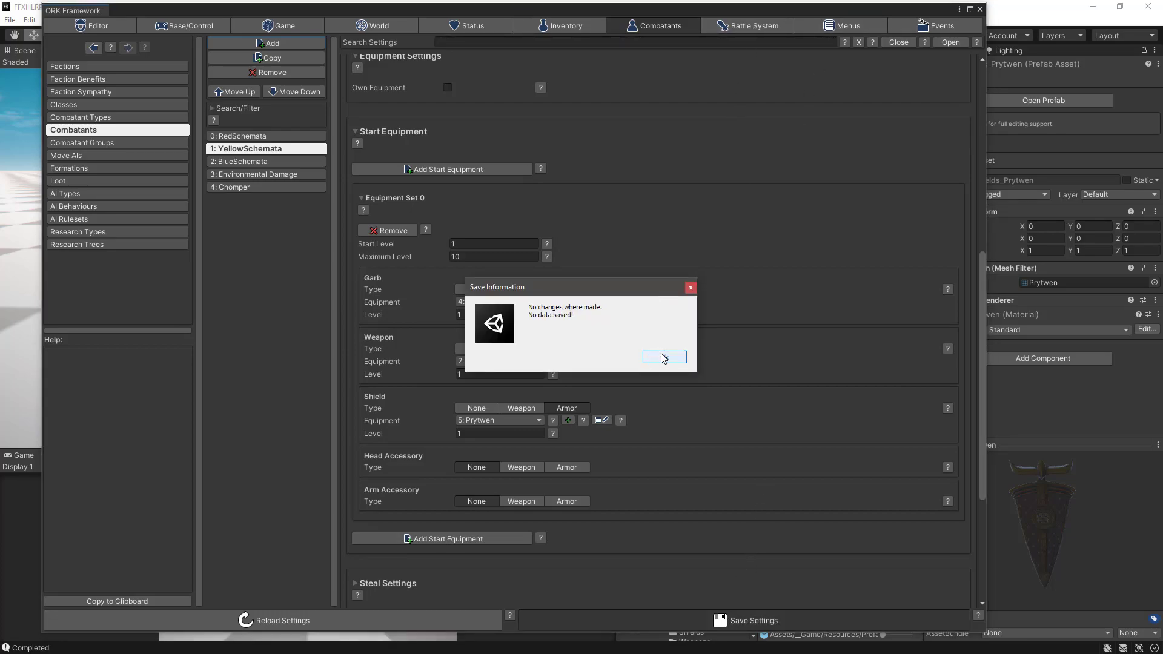
{"action": "left_click", "coordinate": [665, 356]}
Step: Open the recently used StartGameEvent game event and bring up the settings of its Join Active Group node
{"action": "left_click", "coordinate": [937, 26]}
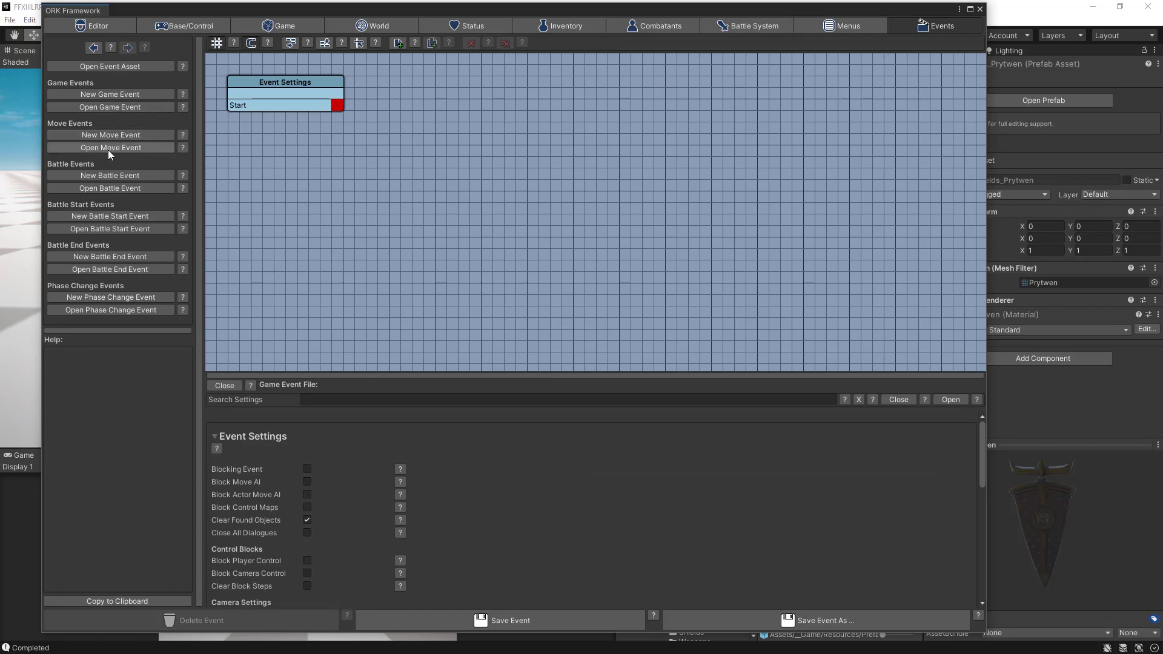
{"action": "left_click", "coordinate": [101, 107]}
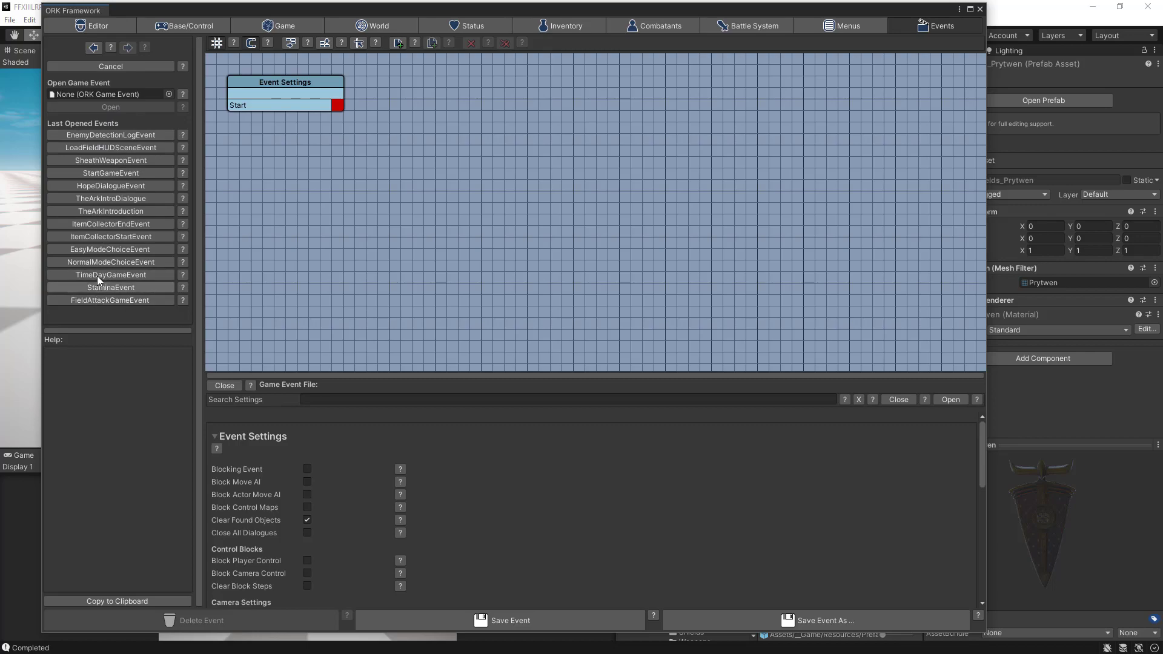
{"action": "left_click", "coordinate": [101, 176]}
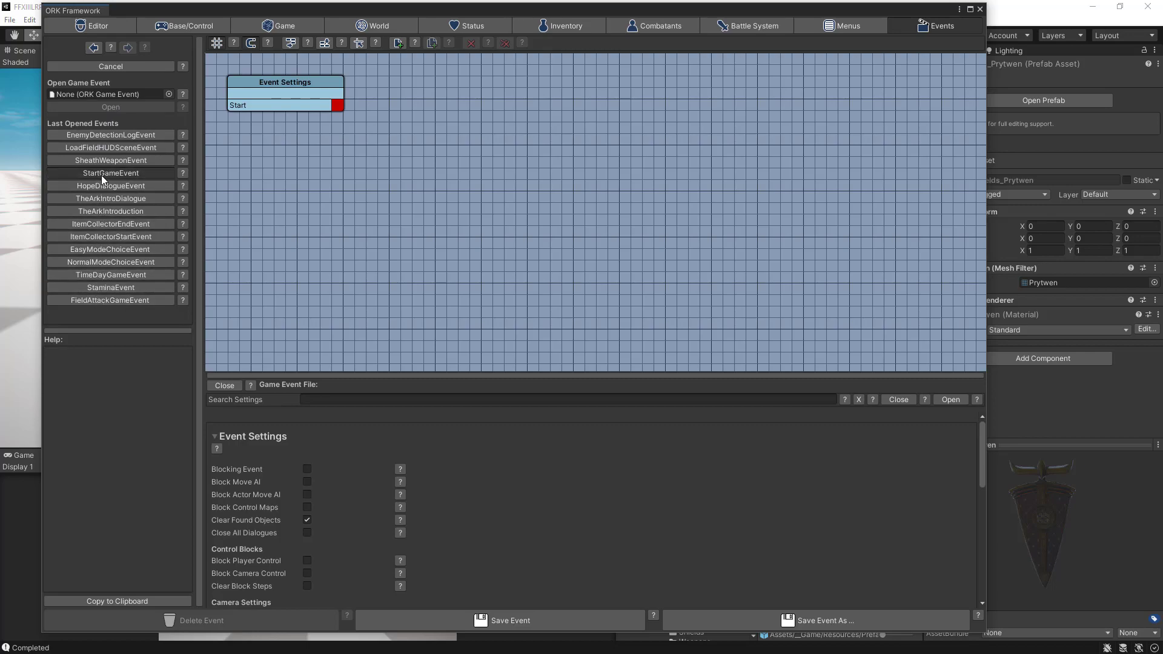
{"action": "left_click", "coordinate": [425, 93]}
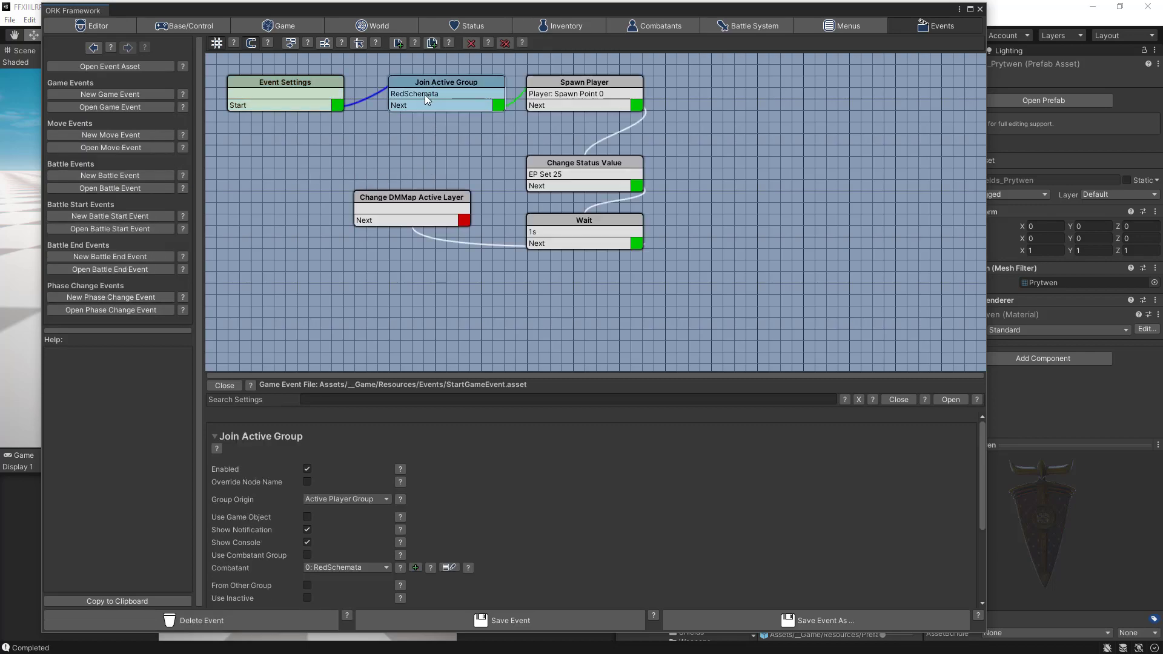
Step: Choose RedSchemata as the combatant joining the active player group, save the event and close the ORK Framework window
{"action": "left_click", "coordinate": [340, 566]}
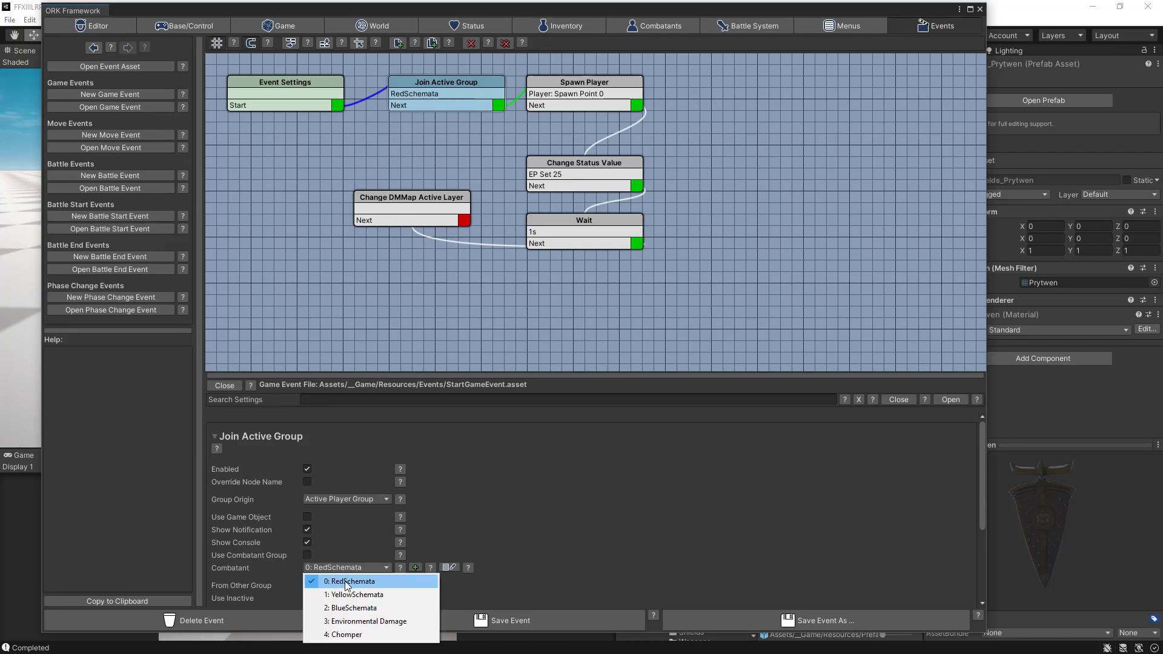
{"action": "left_click", "coordinate": [344, 583]}
{"action": "left_click", "coordinate": [620, 620]}
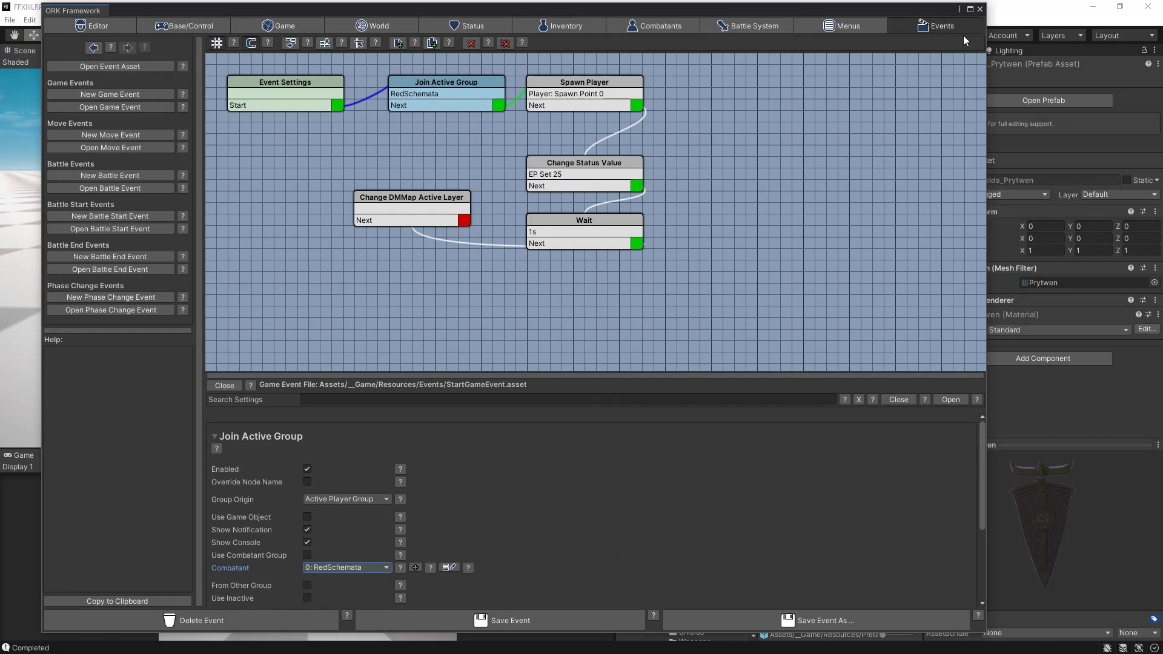
{"action": "left_click", "coordinate": [980, 9]}
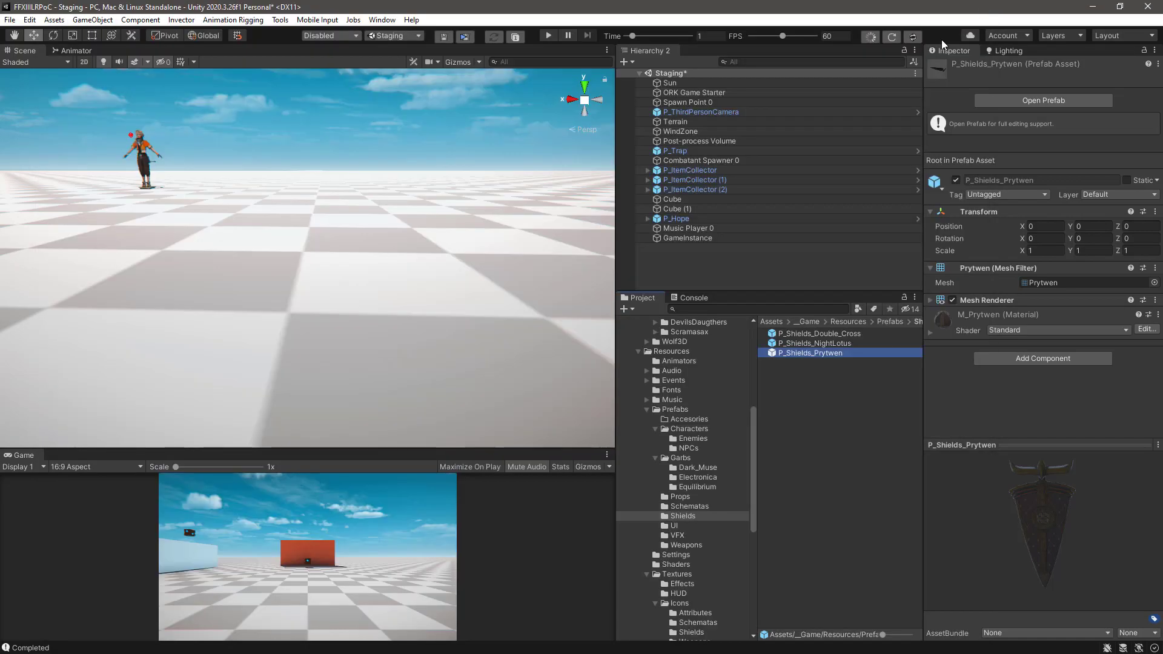
Step: Frame P_Trap in the Scene view and examine the Event Interaction settings of the ORK Game Starter object
{"action": "left_click", "coordinate": [682, 150]}
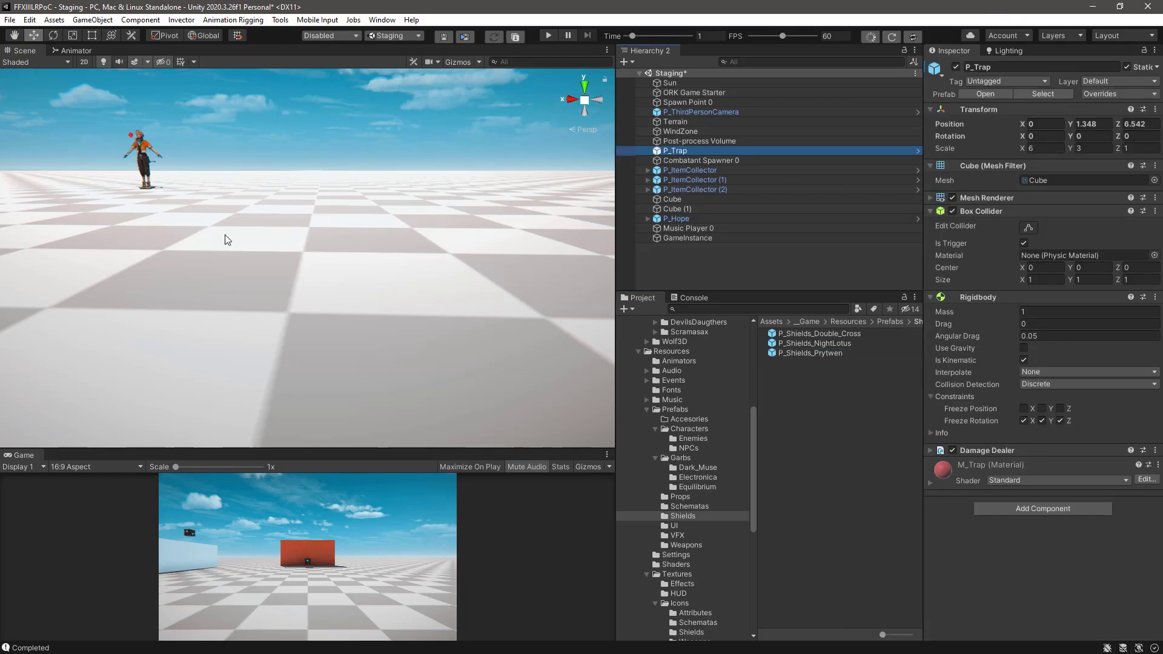
{"action": "key", "text": "f"}
{"action": "left_click_drag", "start_coordinate": [451, 289], "coordinate": [289, 300], "text": "alt"}
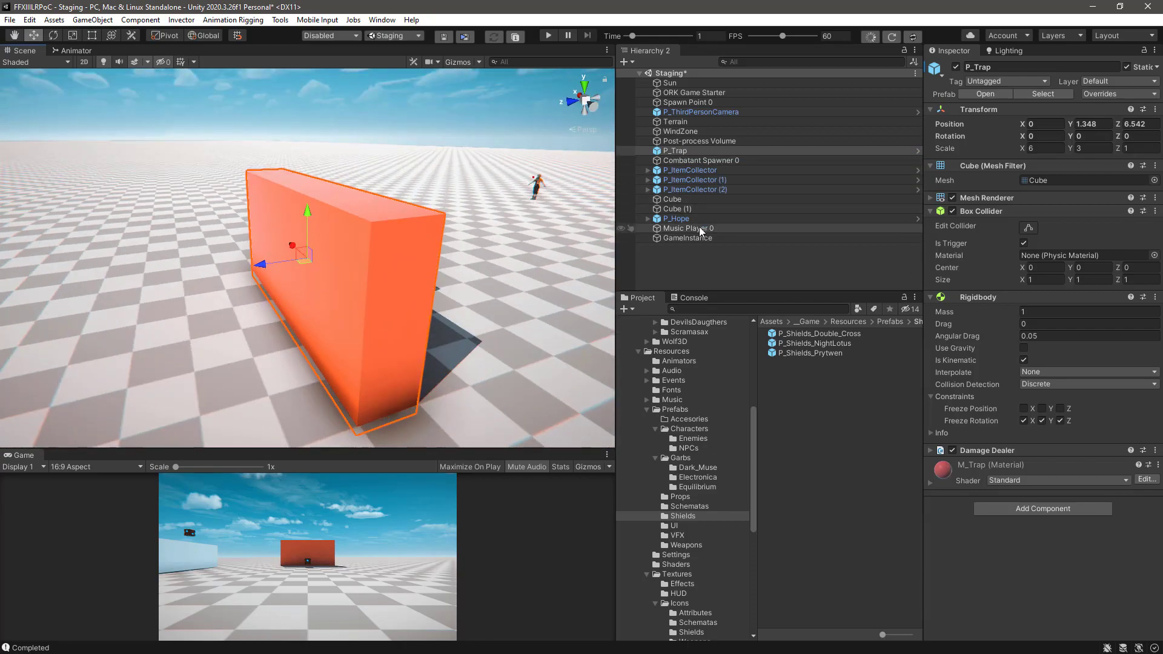
{"action": "left_click", "coordinate": [706, 95]}
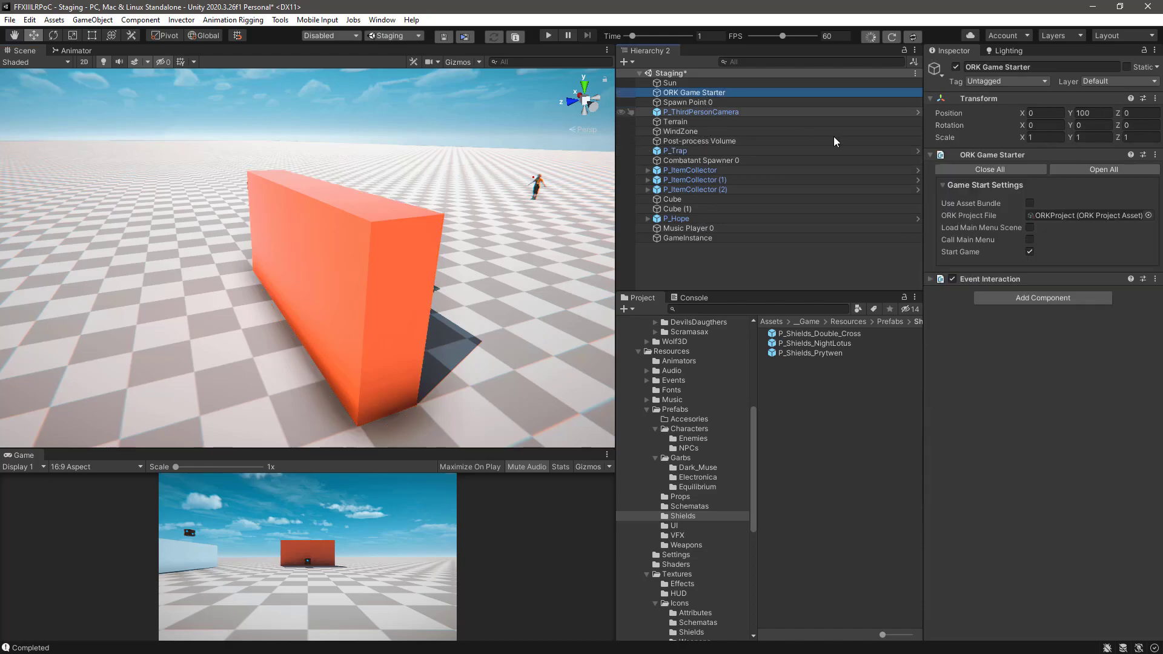
{"action": "left_click", "coordinate": [929, 279]}
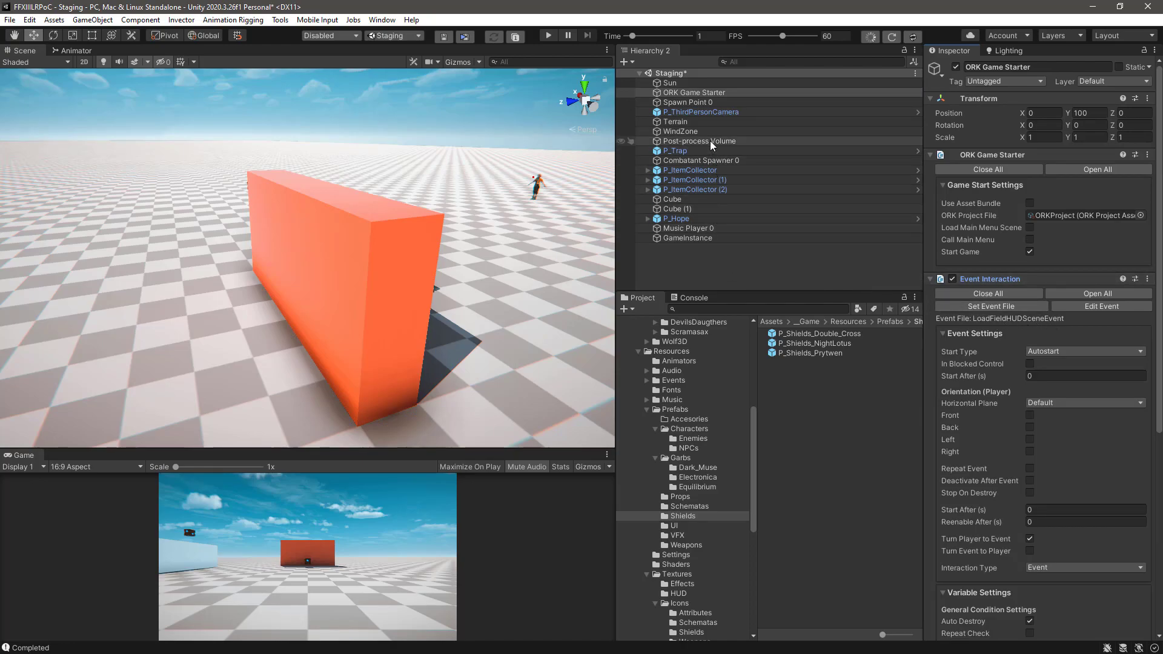
Step: Set the combatant of P_Trap's Damage Dealer component to Environmental Damage, with its Rigidbody and Box Collider components collapsed
{"action": "left_click", "coordinate": [683, 150]}
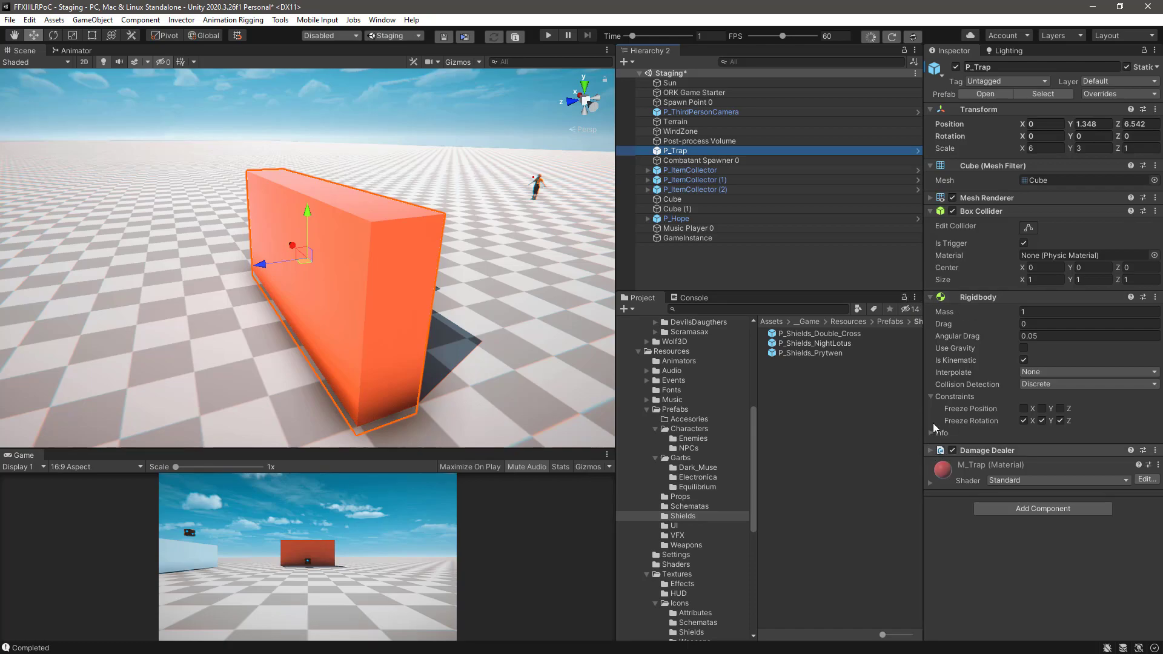
{"action": "left_click", "coordinate": [930, 296]}
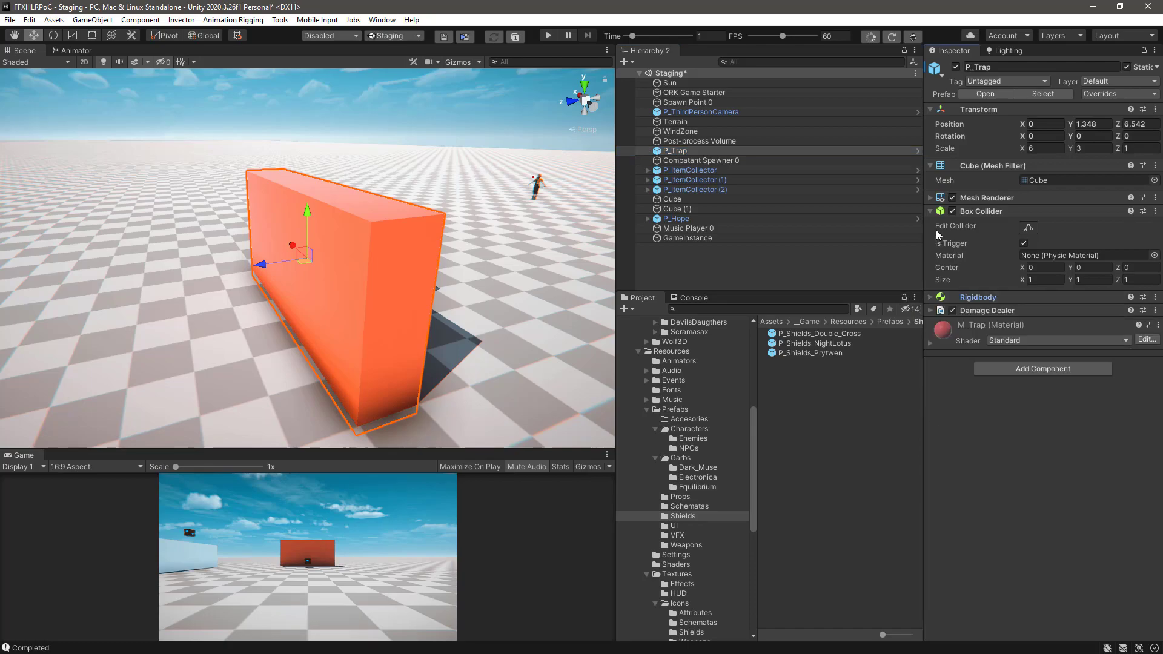
{"action": "left_click", "coordinate": [931, 213]}
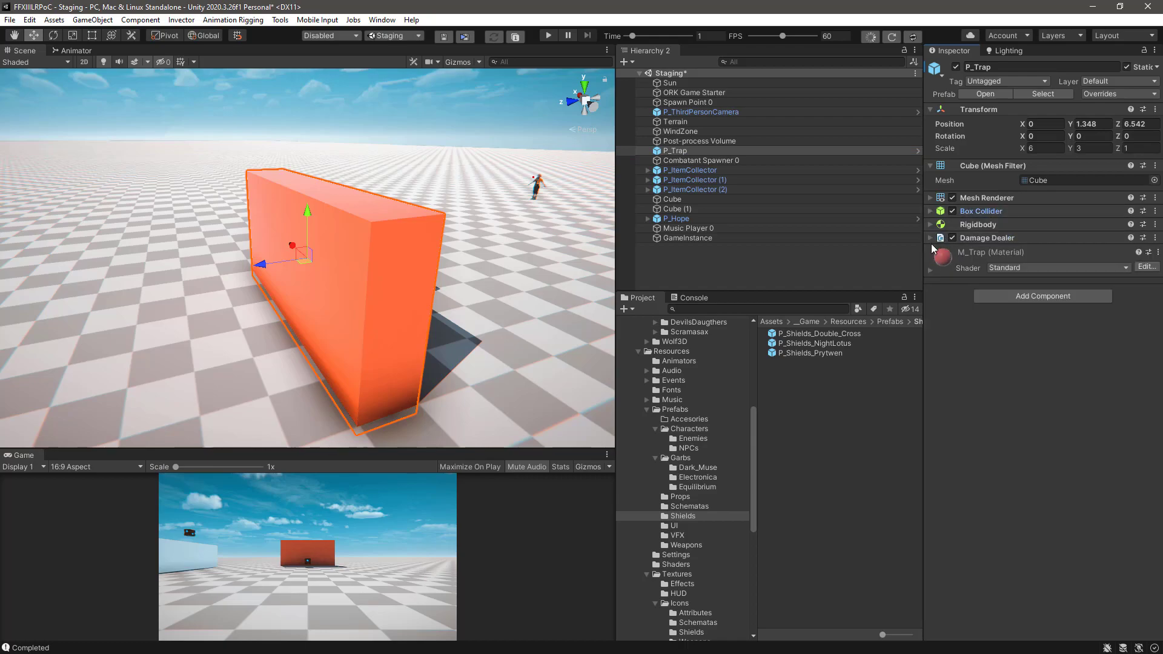
{"action": "left_click", "coordinate": [931, 236]}
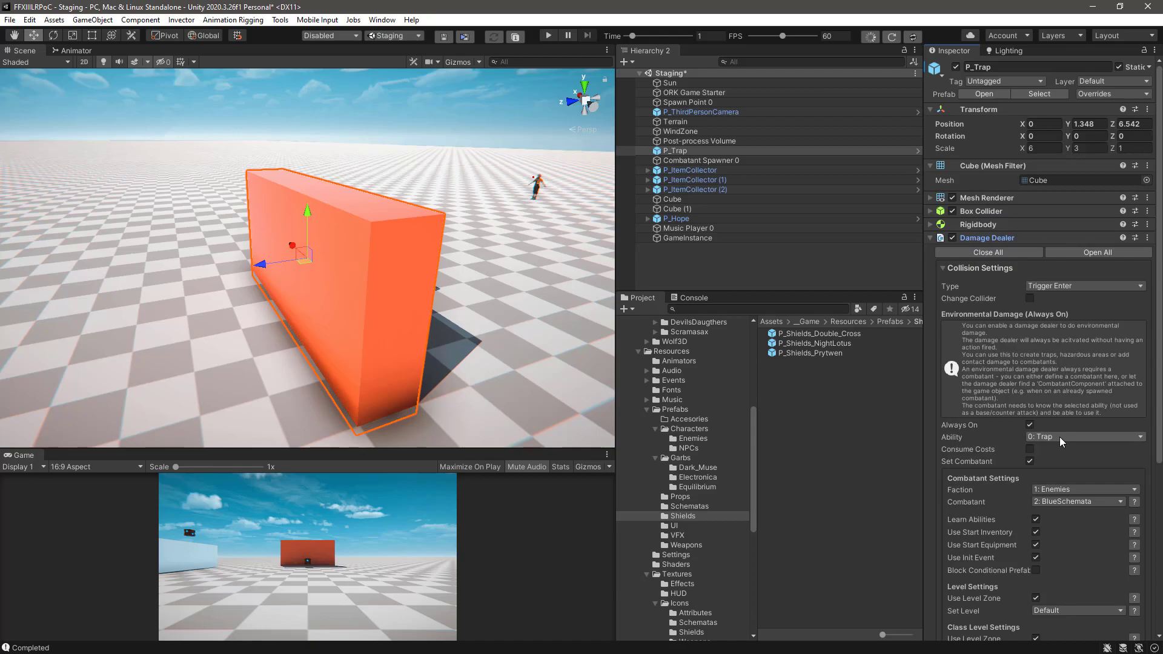
{"action": "left_click", "coordinate": [1064, 500]}
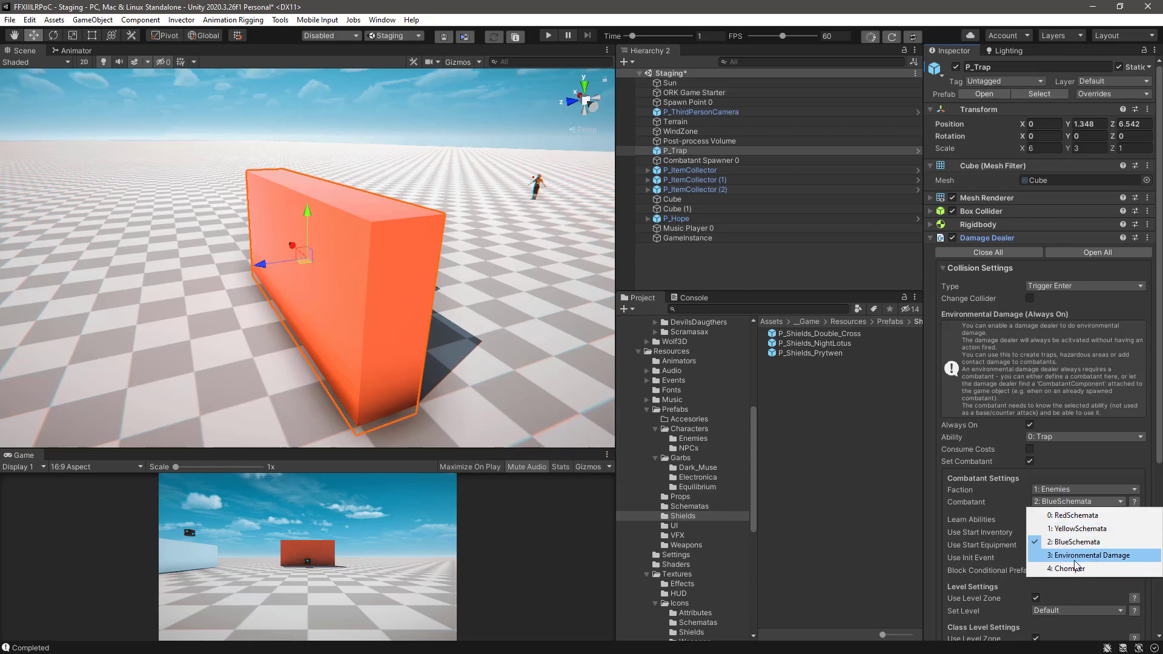
{"action": "left_click", "coordinate": [1092, 557]}
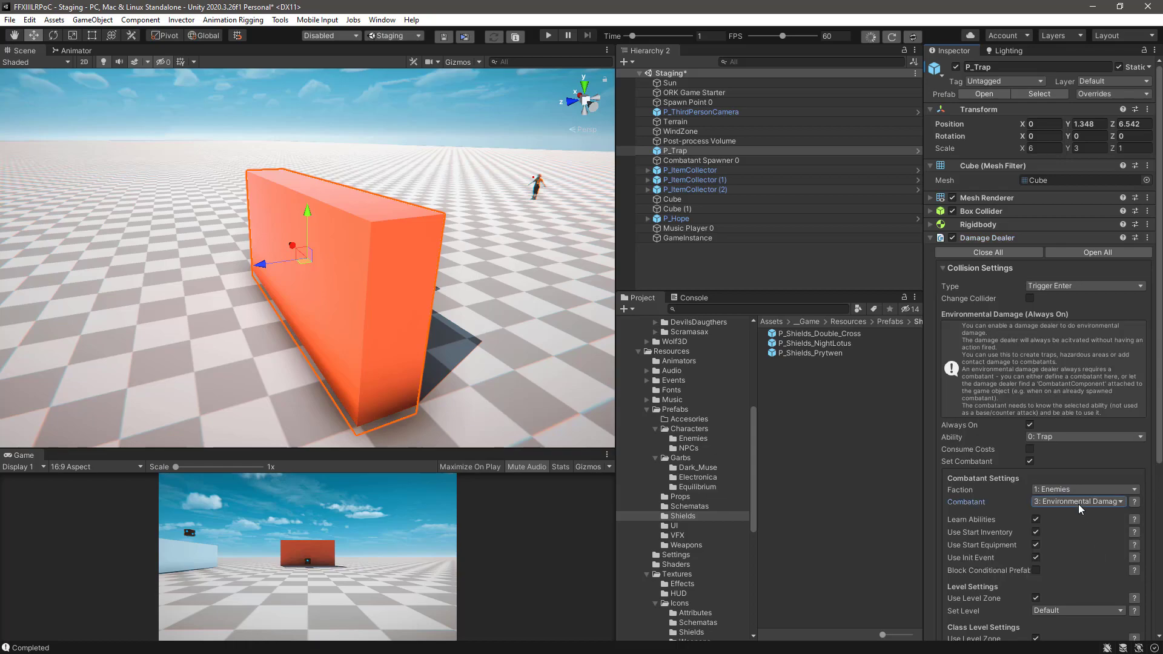
{"action": "scroll", "coordinate": [1078, 475], "scroll_direction": "down", "scroll_amount": 4}
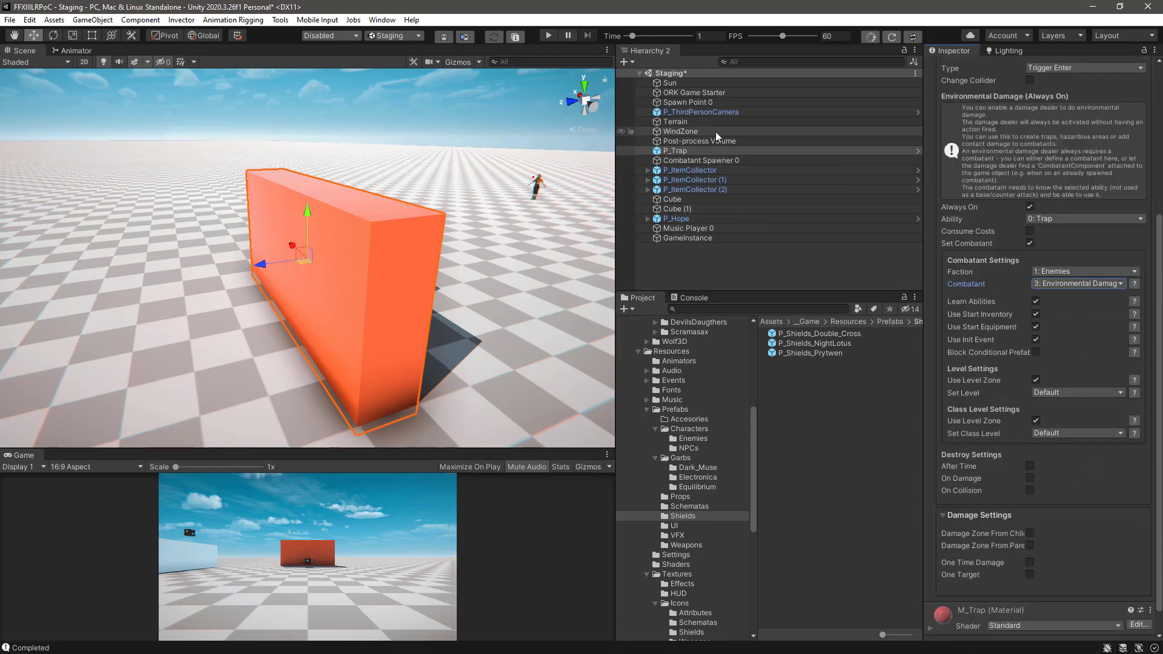
Step: Set the combatant spawned by Combatant Spawner 0 to Chomper in its combatant settings
{"action": "left_click", "coordinate": [704, 160]}
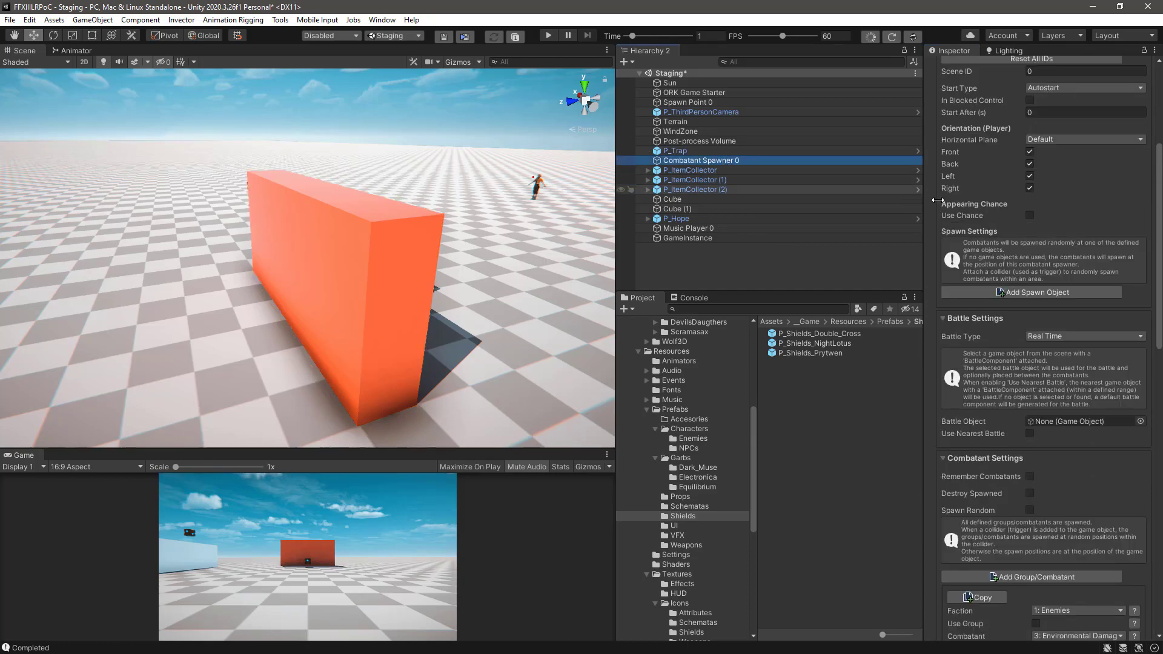
{"action": "scroll", "coordinate": [1097, 338], "scroll_direction": "down", "scroll_amount": 4}
{"action": "scroll", "coordinate": [1092, 342], "scroll_direction": "down", "scroll_amount": 2}
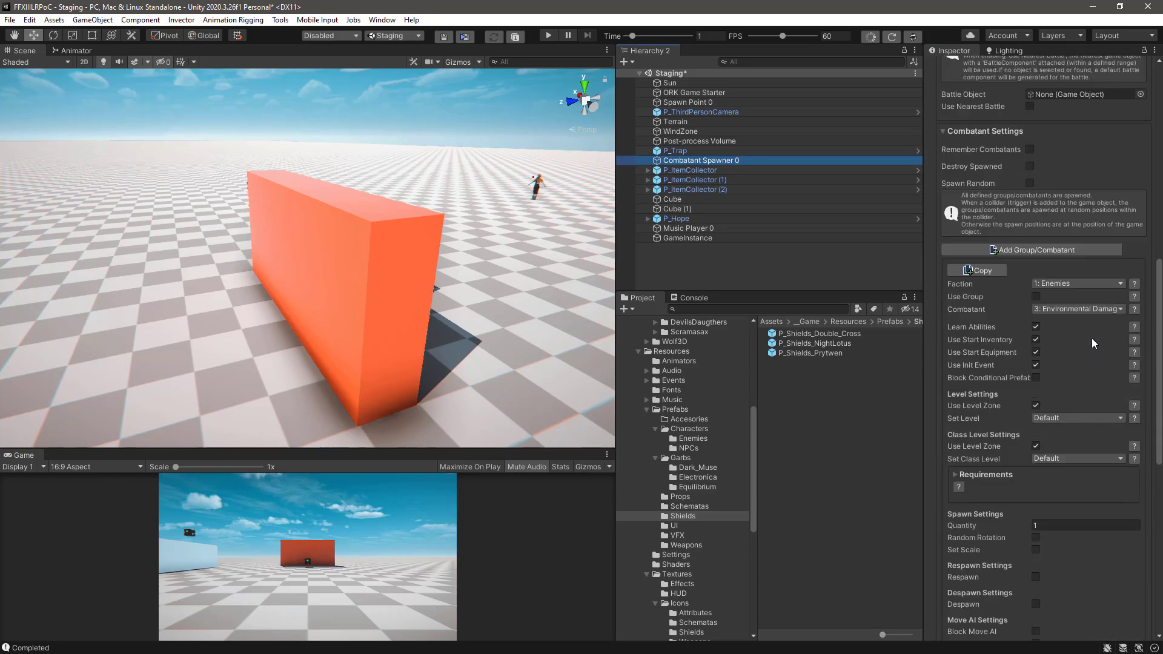
{"action": "left_click", "coordinate": [1060, 307]}
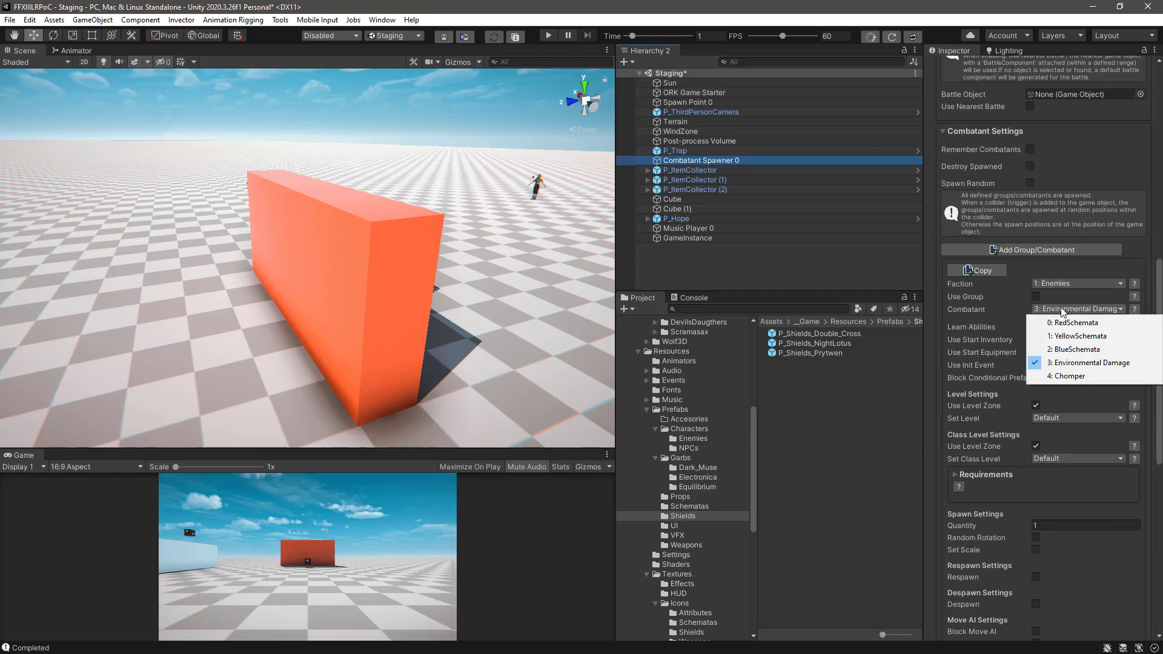
{"action": "left_click", "coordinate": [1052, 378]}
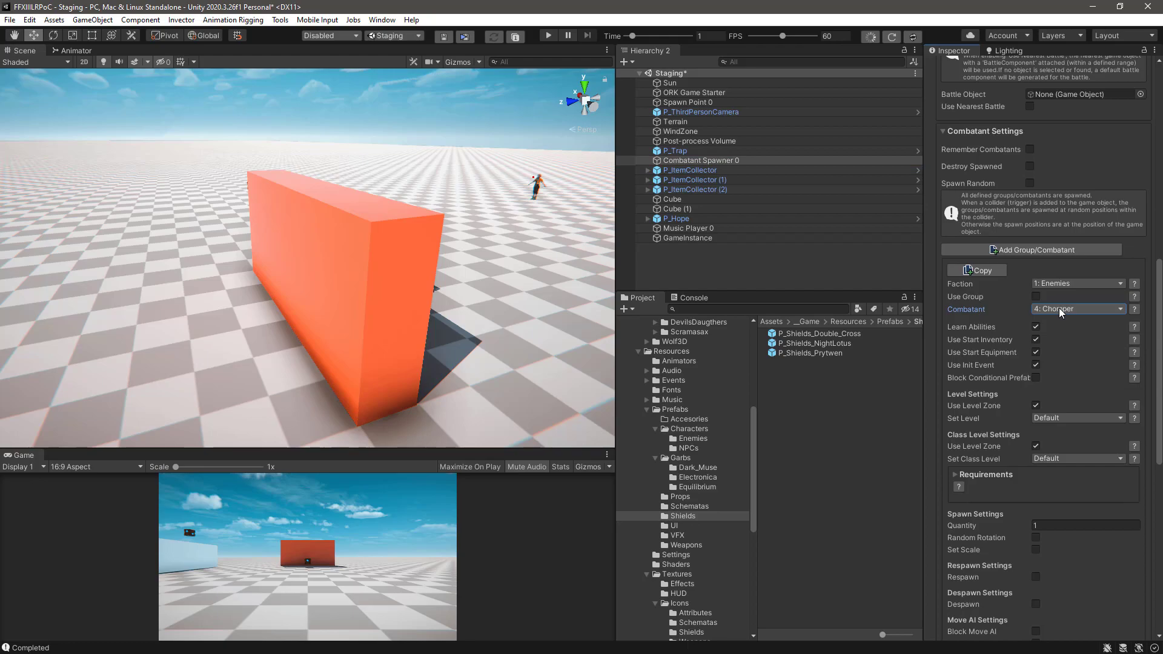
{"action": "scroll", "coordinate": [1059, 308], "scroll_direction": "down", "scroll_amount": 13}
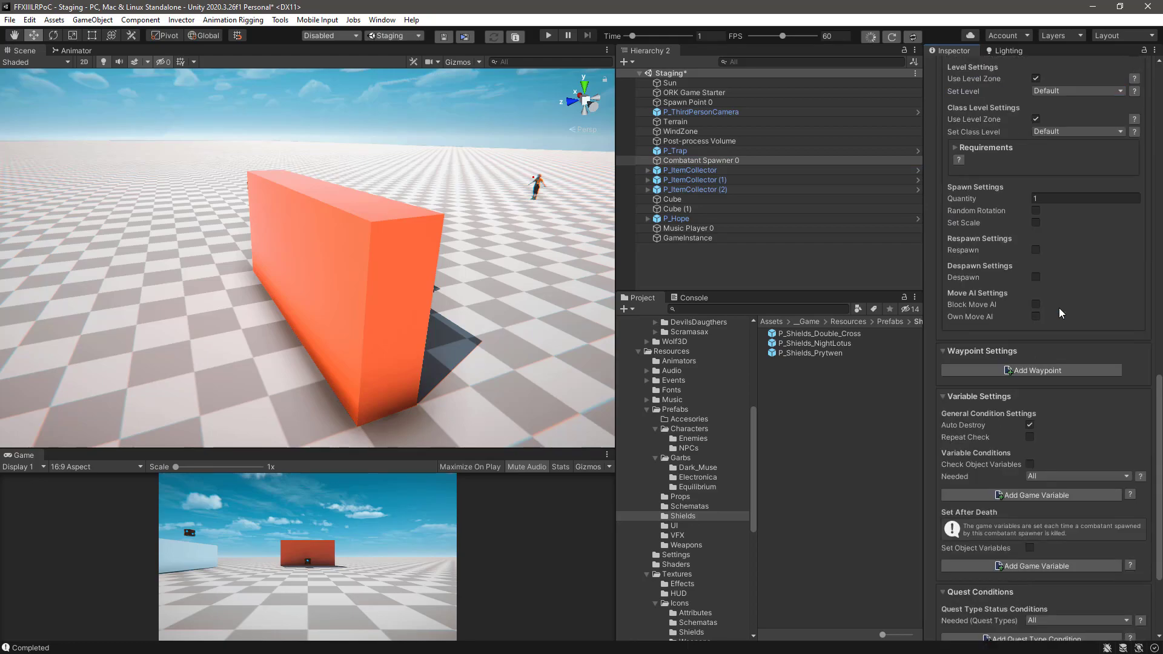
{"action": "scroll", "coordinate": [1059, 308], "scroll_direction": "up", "scroll_amount": 13}
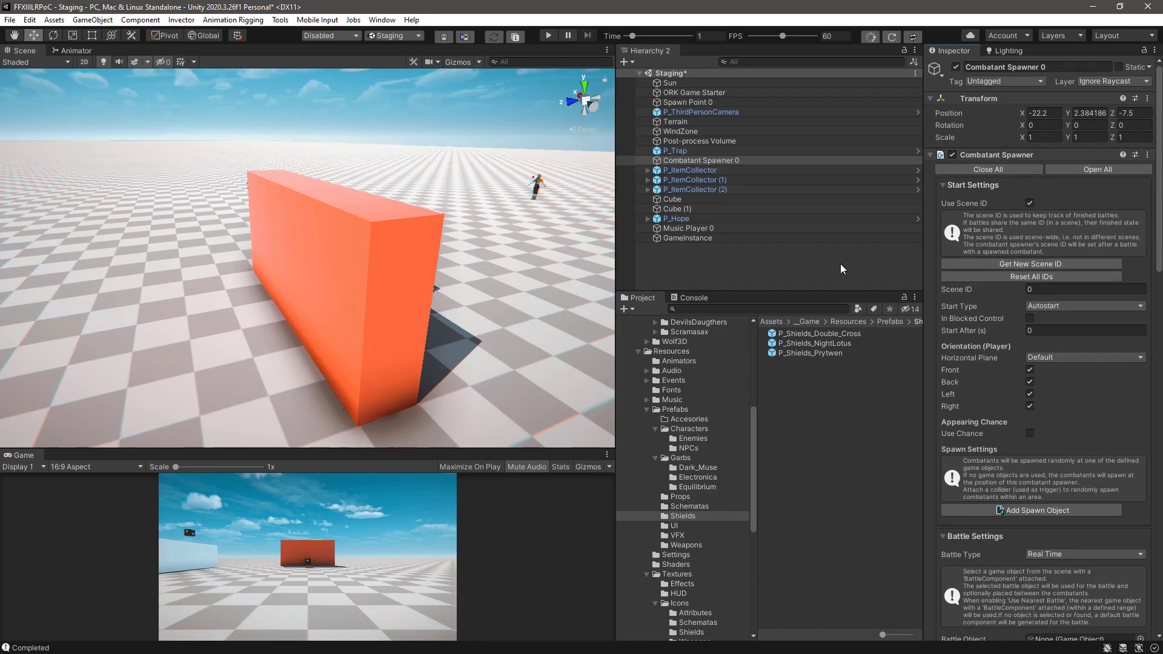
Step: Clear the object selection, save the Staging scene and make the Game view taller
{"action": "left_click", "coordinate": [735, 271]}
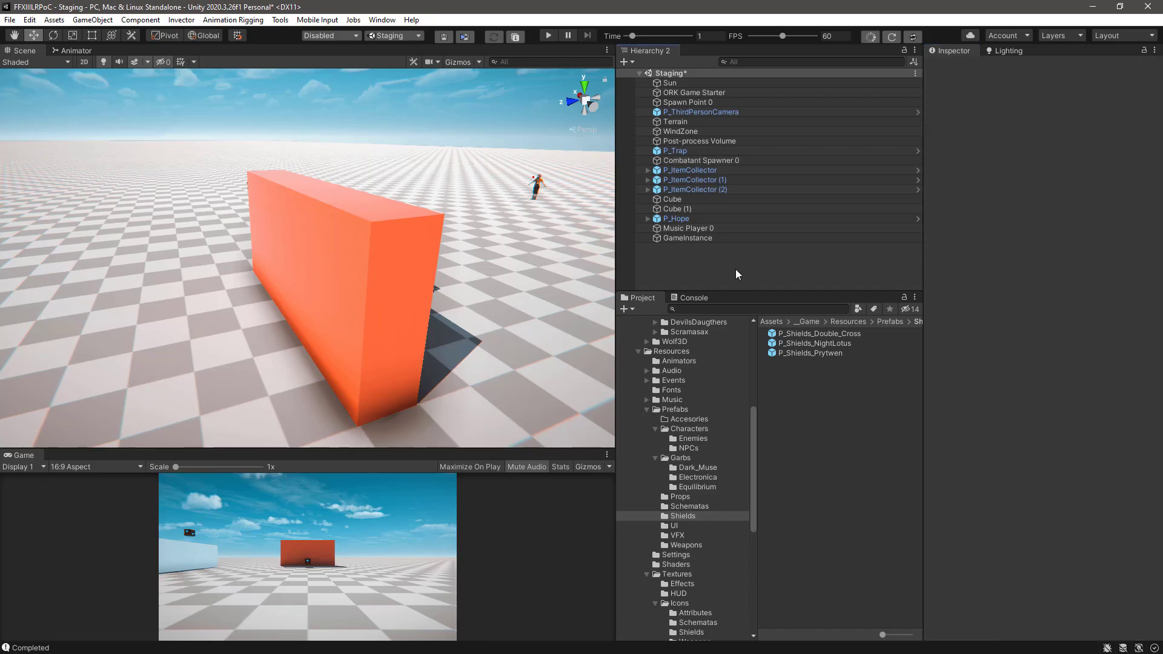
{"action": "key", "text": "ctrl+s"}
{"action": "left_click_drag", "start_coordinate": [529, 450], "coordinate": [532, 397]}
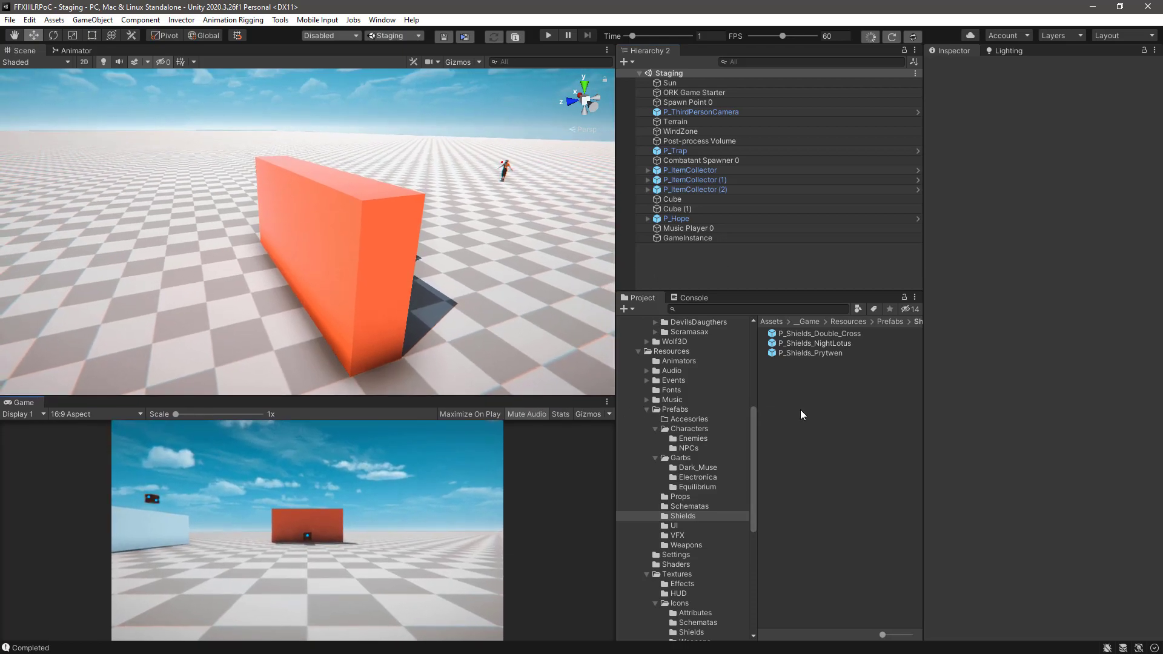